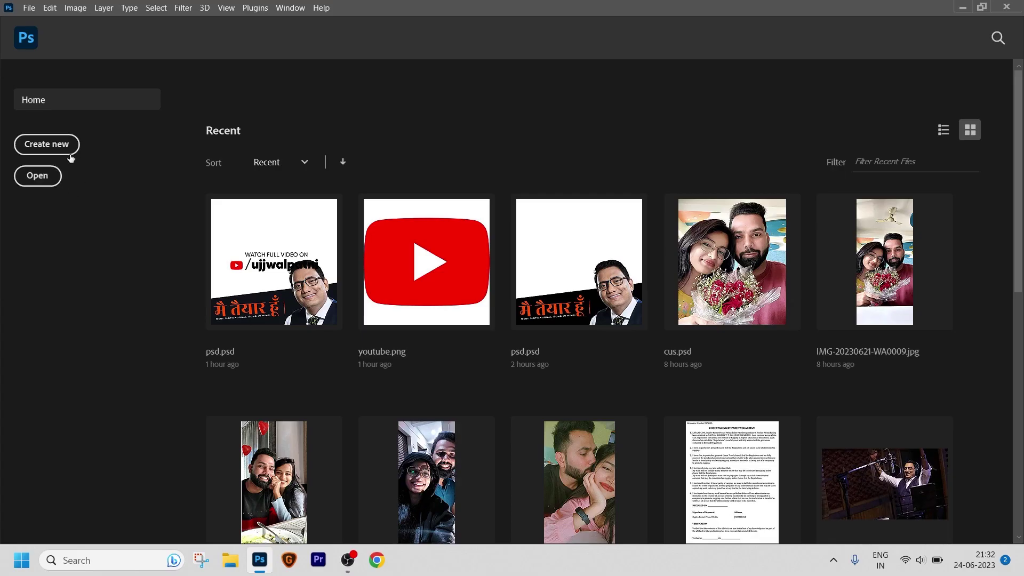
Step: Create a 1200 × 1200 px, 72 ppi document from the saved Social Media Post preset
{"action": "left_click", "coordinate": [54, 148]}
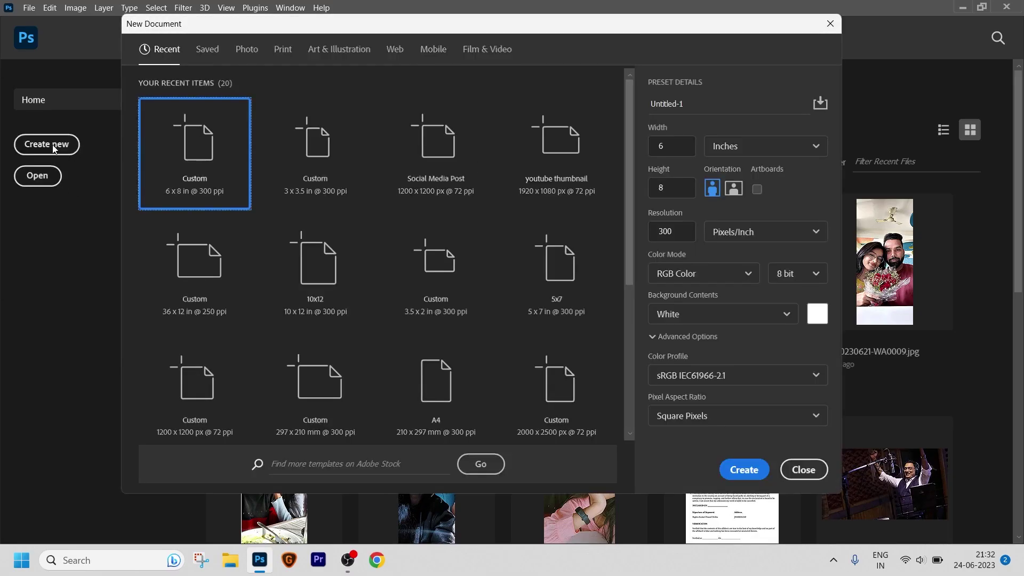
{"action": "left_click", "coordinate": [207, 49]}
{"action": "scroll", "coordinate": [429, 240], "scroll_direction": "down", "scroll_amount": 3}
{"action": "left_click", "coordinate": [314, 368]}
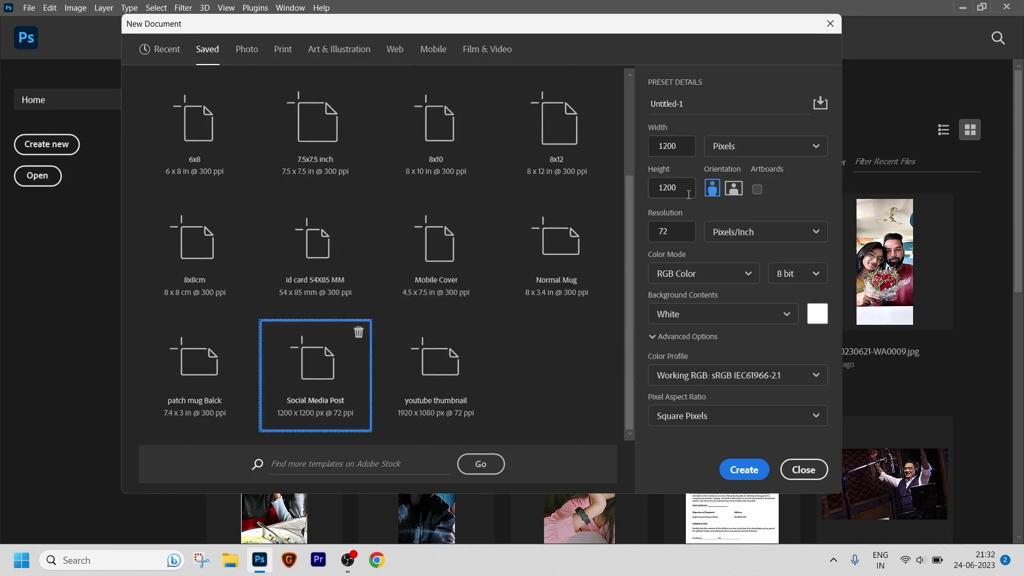
{"action": "left_click", "coordinate": [756, 462]}
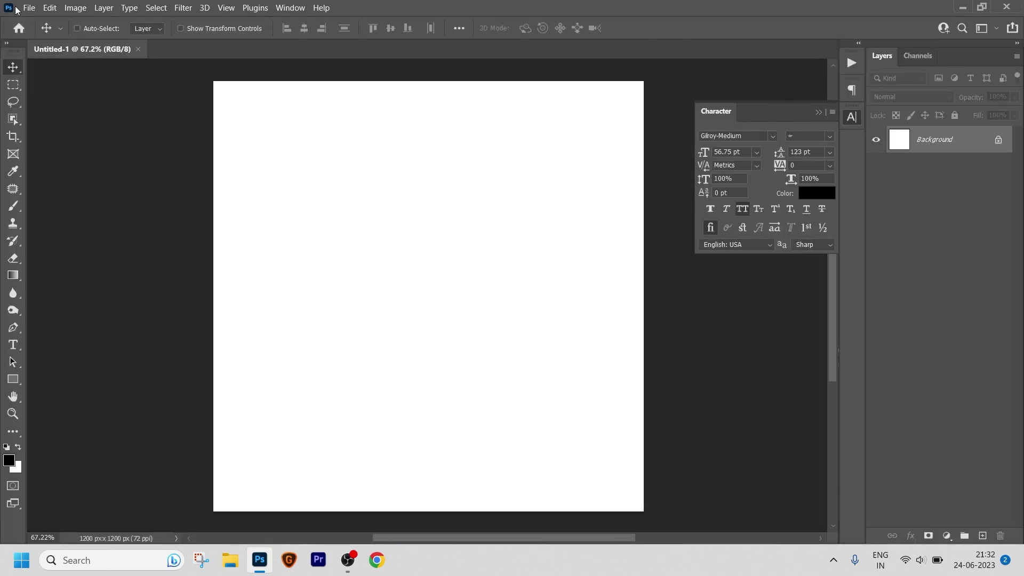
Step: Open channels4_profile, select the subject with Object Selection and copy it to a new layer
{"action": "left_click", "coordinate": [28, 8]}
{"action": "left_click", "coordinate": [32, 30]}
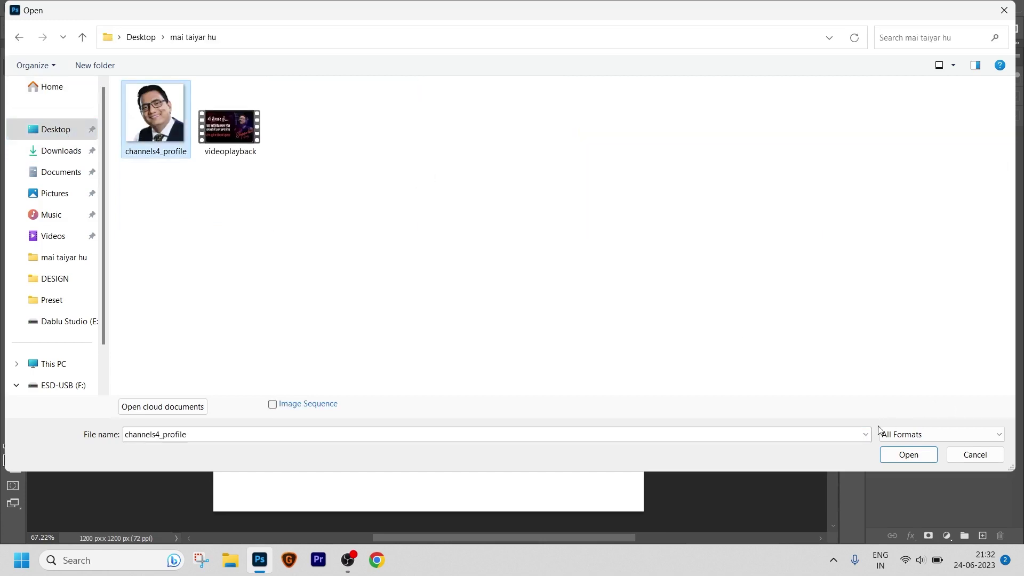
{"action": "left_click", "coordinate": [892, 455]}
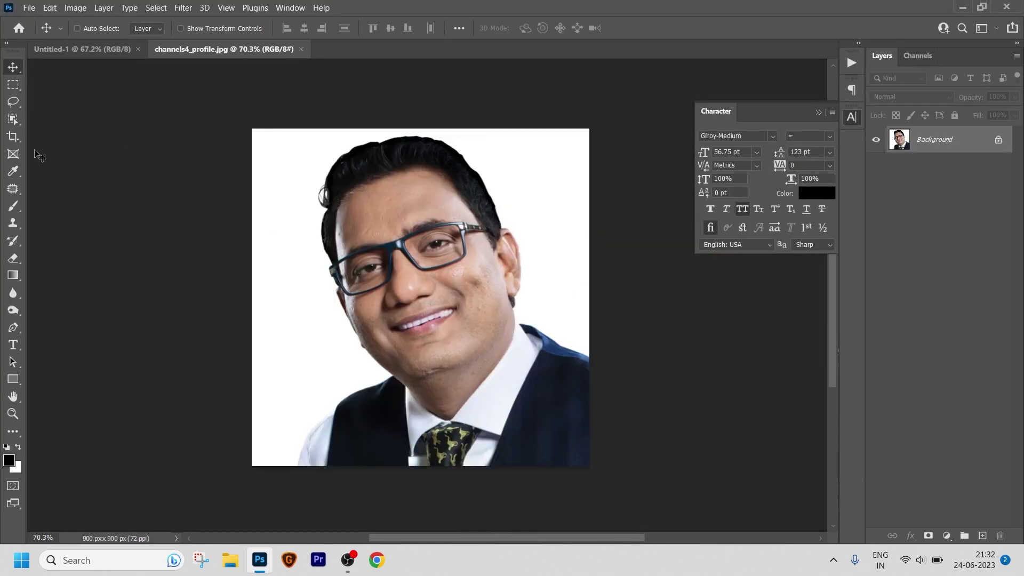
{"action": "left_click", "coordinate": [18, 122]}
{"action": "left_click", "coordinate": [58, 118]}
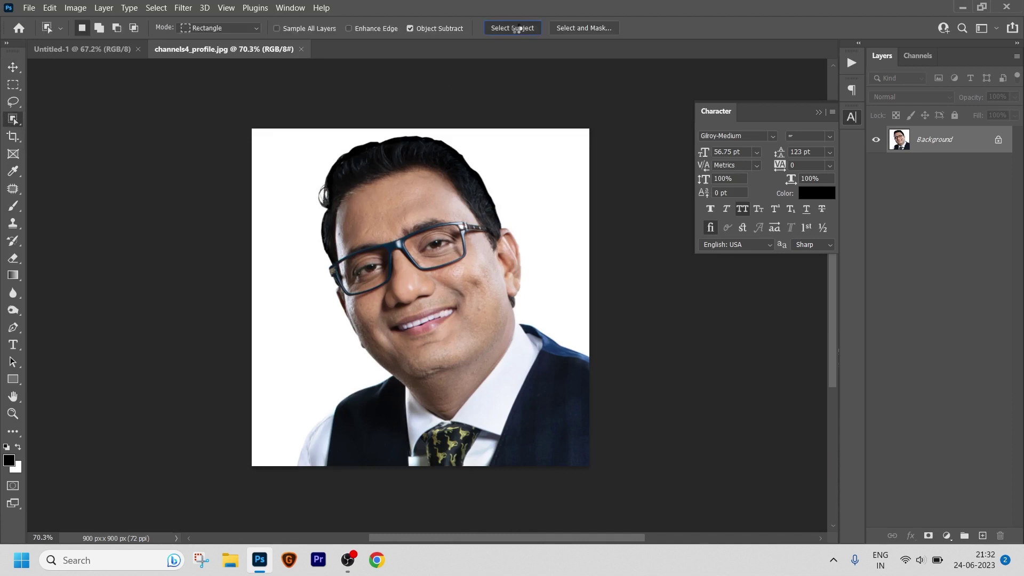
{"action": "left_click", "coordinate": [514, 28]}
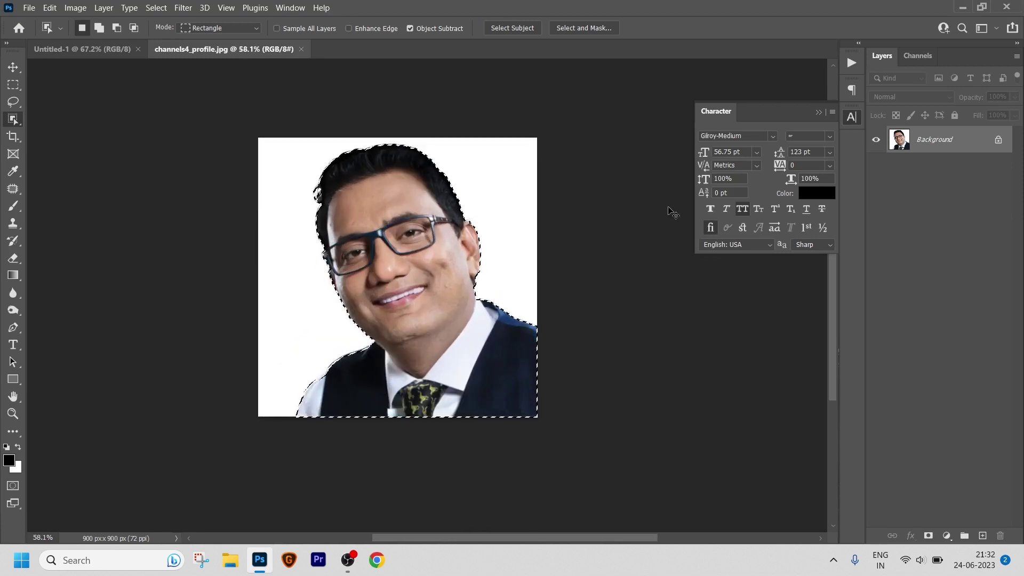
{"action": "key", "text": "ctrl+j"}
Step: Drag the portrait layer into Untitled-1 and close channels4_profile without saving
{"action": "left_click", "coordinate": [13, 66]}
{"action": "mouse_move", "coordinate": [399, 259]}
{"action": "left_mouse_down"}
{"action": "mouse_move", "coordinate": [115, 50]}
{"action": "mouse_move", "coordinate": [590, 354]}
{"action": "left_mouse_up"}
{"action": "left_click", "coordinate": [370, 49]}
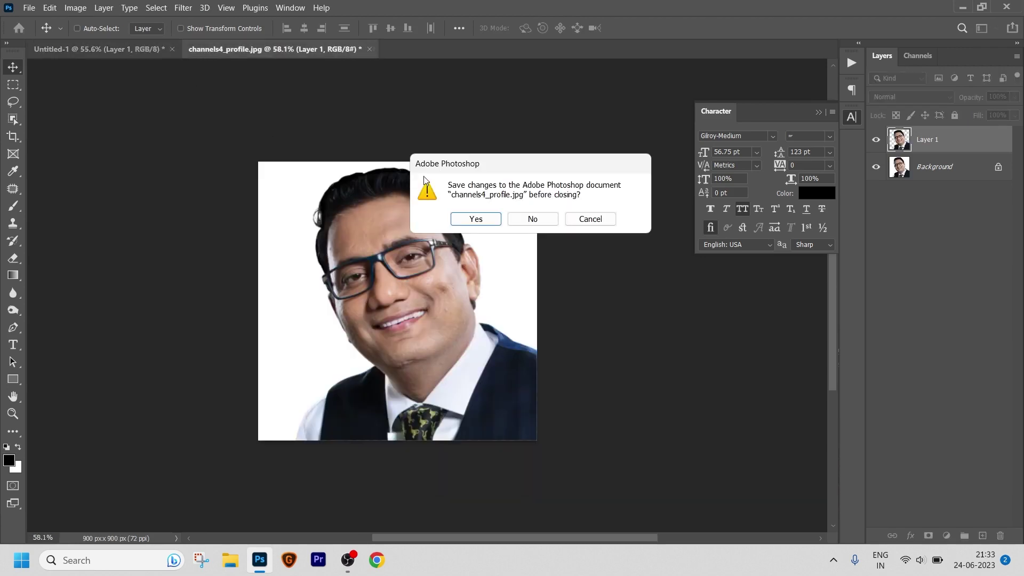
{"action": "left_click", "coordinate": [532, 218]}
Step: Convert Layer 1 to a smart object and scale it to 82.36% at the lower right
{"action": "right_click", "coordinate": [868, 184]}
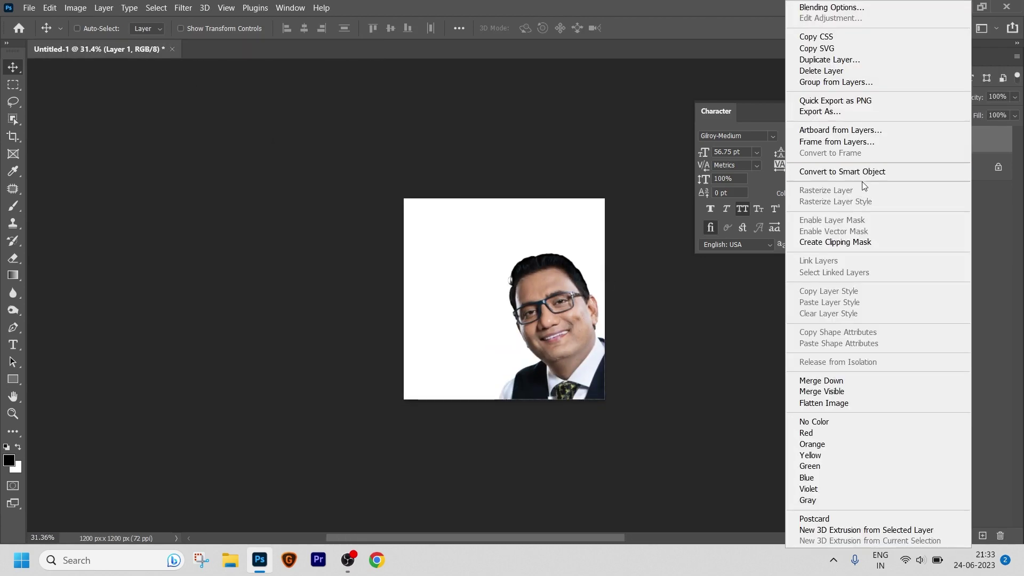
{"action": "key", "text": "Escape"}
{"action": "key", "text": "ctrl+t"}
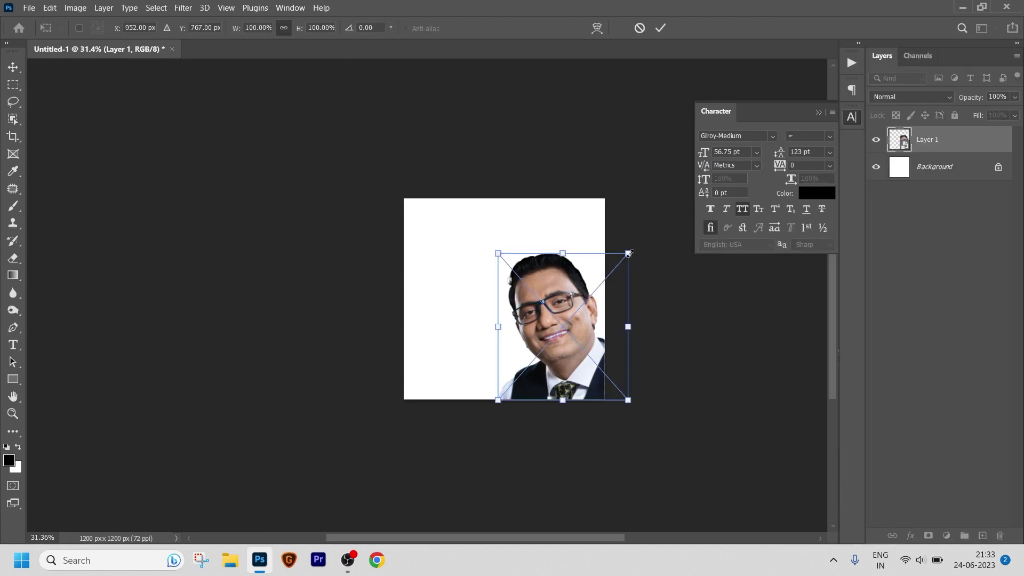
{"action": "left_click_drag", "start_coordinate": [629, 252], "coordinate": [604, 278]}
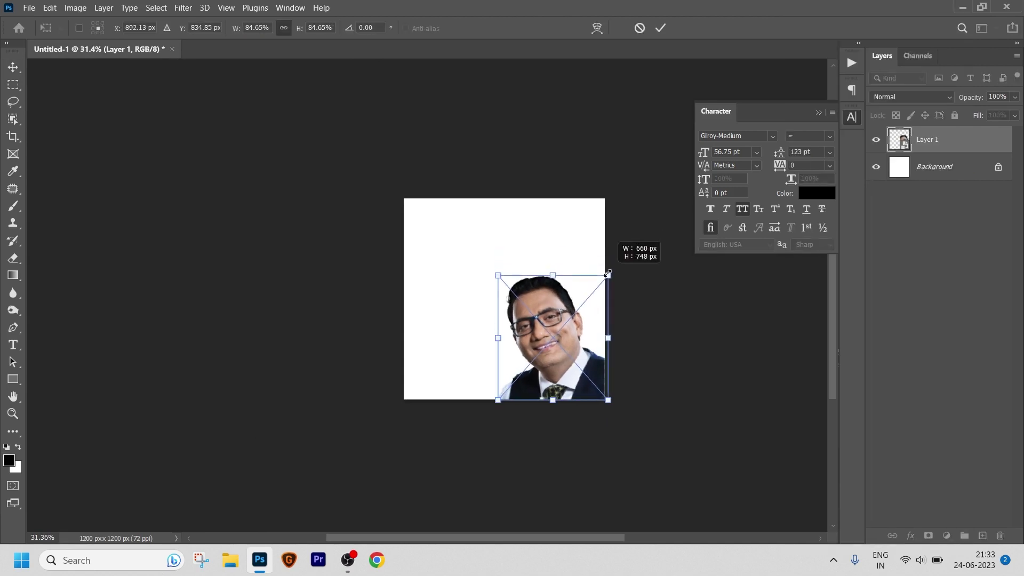
{"action": "left_click", "coordinate": [660, 27]}
{"action": "scroll", "coordinate": [540, 336], "scroll_direction": "up", "scroll_amount": 3}
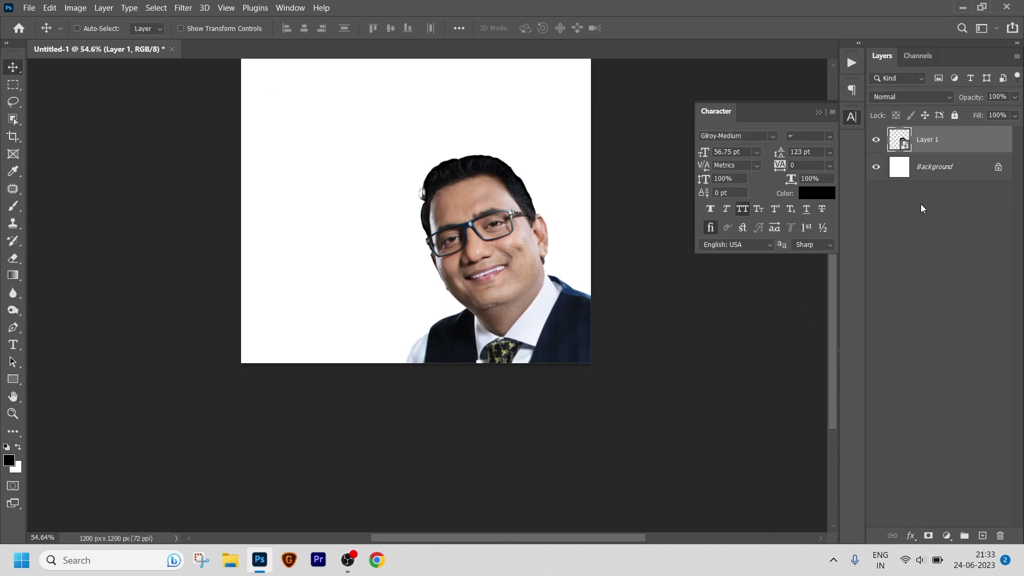
{"action": "left_click", "coordinate": [963, 176]}
{"action": "left_click", "coordinate": [936, 144]}
Step: Set the foreground colour to #0c1013 sampled from the suit
{"action": "left_click", "coordinate": [10, 461]}
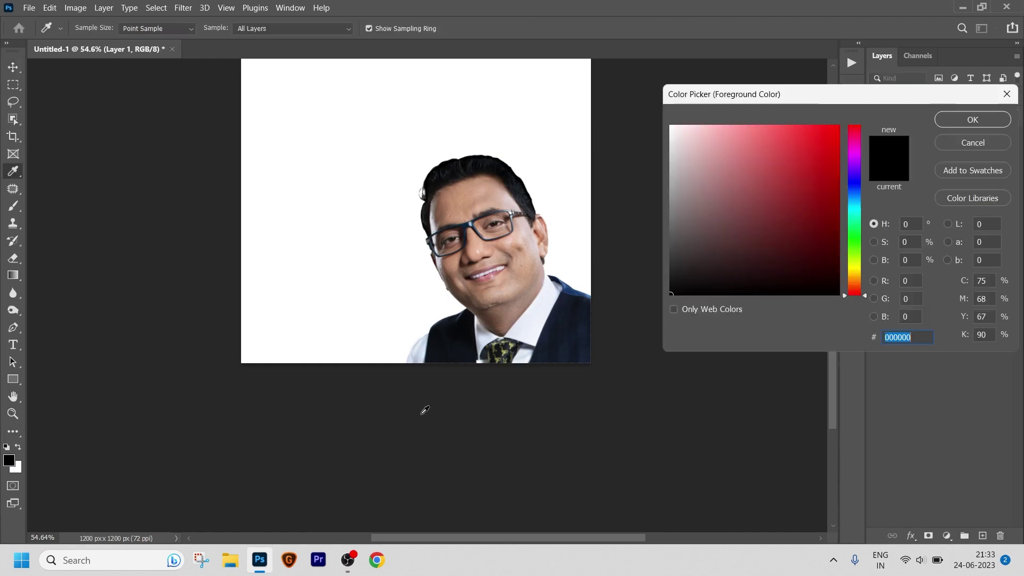
{"action": "left_click", "coordinate": [462, 334]}
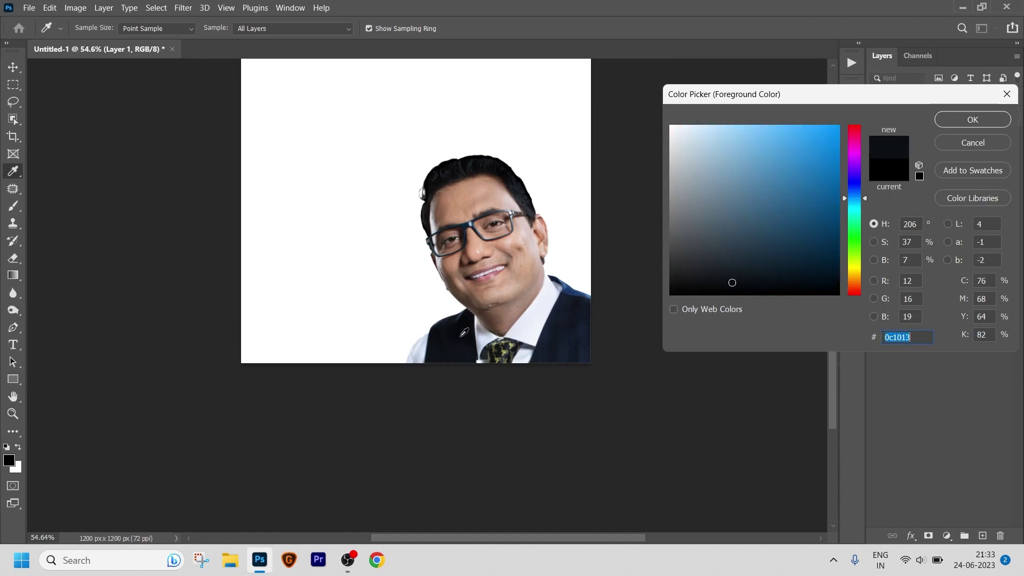
{"action": "left_click", "coordinate": [973, 119]}
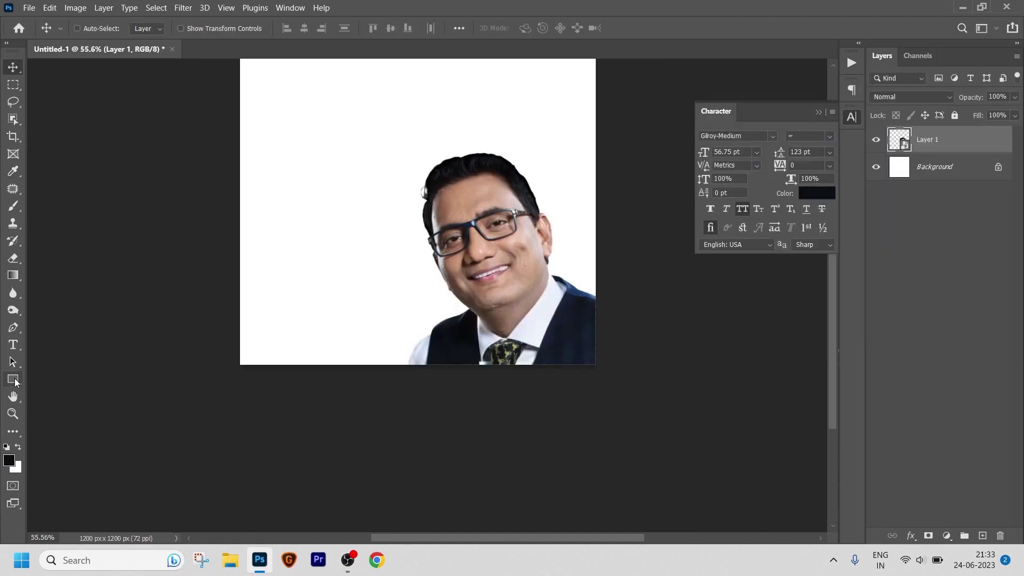
Step: Draw a dark 1316×215 px rectangle along the bottom and skew its top edge upward
{"action": "left_click", "coordinate": [13, 379]}
{"action": "mouse_move", "coordinate": [217, 286]}
{"action": "left_mouse_down"}
{"action": "mouse_move", "coordinate": [620, 431]}
{"action": "mouse_move", "coordinate": [655, 455]}
{"action": "left_mouse_up"}
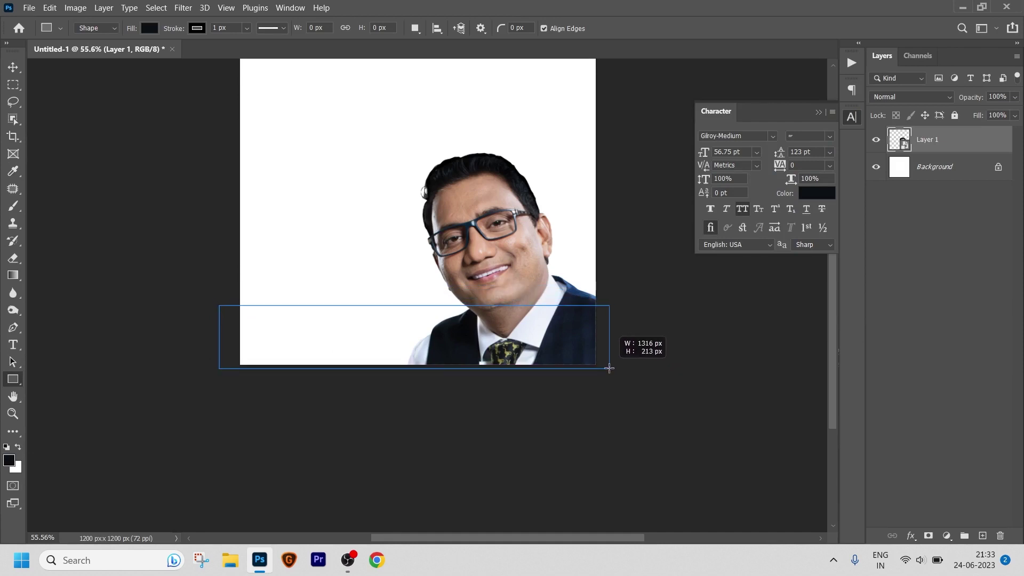
{"action": "left_click_drag", "start_coordinate": [612, 375], "coordinate": [610, 364]}
{"action": "left_click", "coordinate": [11, 65]}
{"action": "left_click_drag", "start_coordinate": [473, 436], "coordinate": [458, 305]}
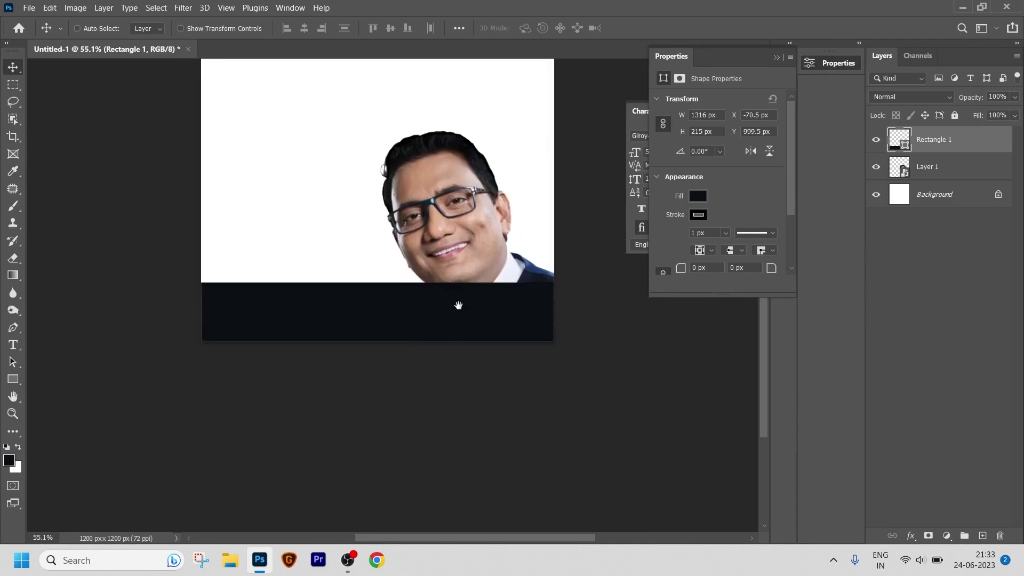
{"action": "key", "text": "ctrl+t"}
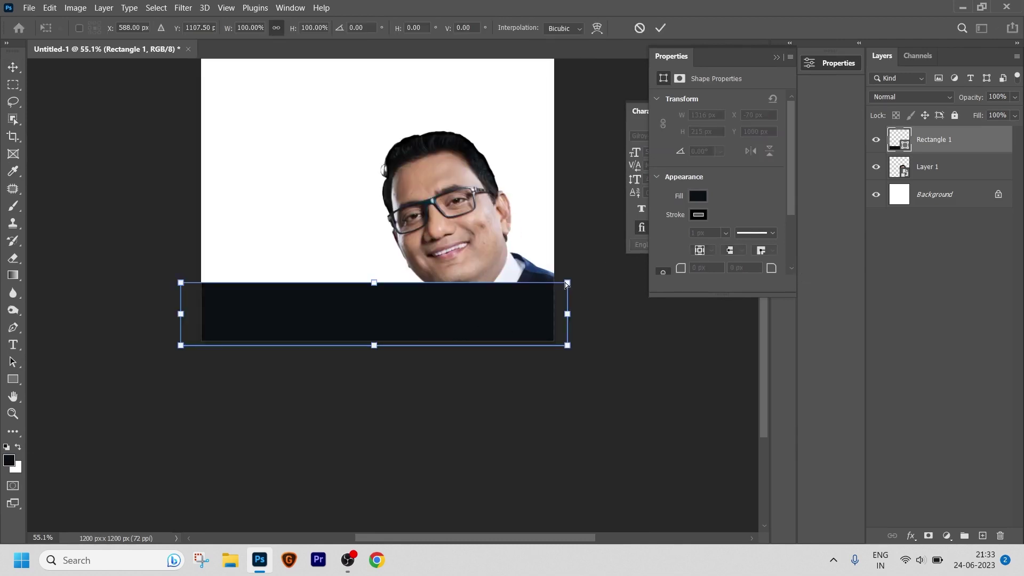
{"action": "left_click_drag", "start_coordinate": [566, 284], "coordinate": [581, 238]}
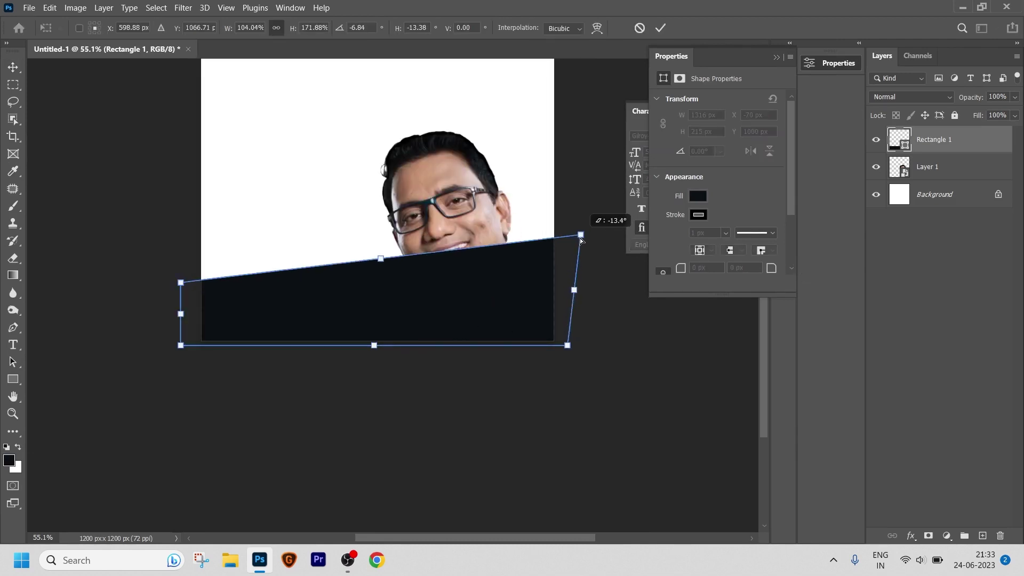
{"action": "key", "text": "Return"}
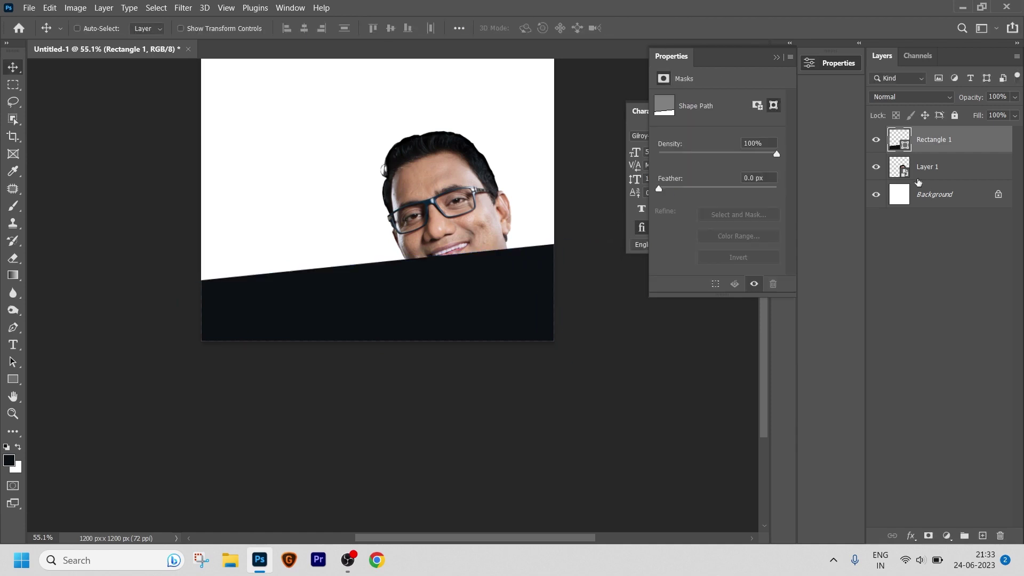
Step: Move the portrait layer above Rectangle 1 so the suit overlaps the band
{"action": "left_click_drag", "start_coordinate": [935, 163], "coordinate": [935, 151]}
{"action": "scroll", "coordinate": [464, 288], "scroll_direction": "up", "scroll_amount": 1}
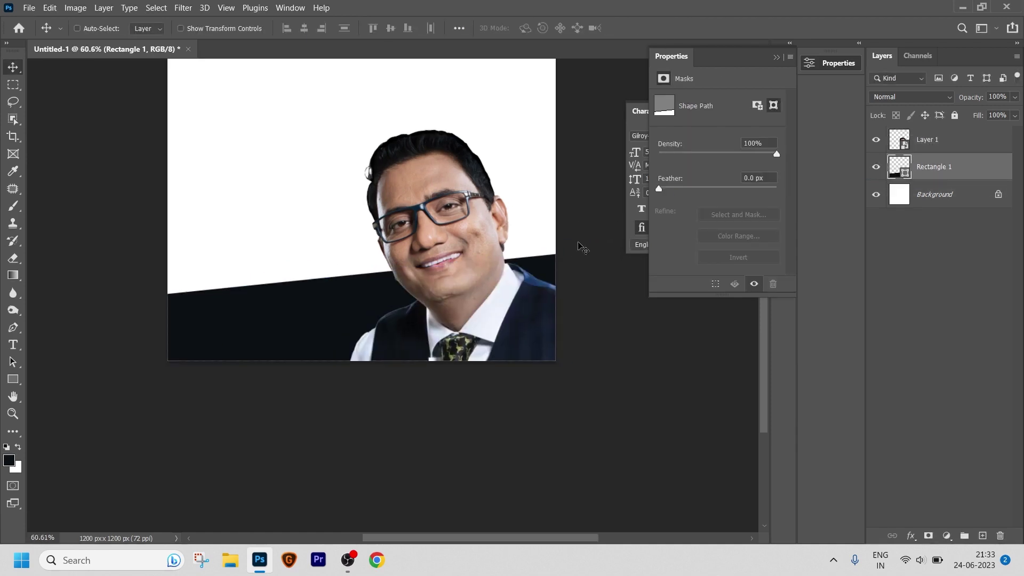
{"action": "left_click", "coordinate": [930, 139]}
{"action": "scroll", "coordinate": [586, 205], "scroll_direction": "down", "scroll_amount": 2}
{"action": "scroll", "coordinate": [414, 242], "scroll_direction": "up", "scroll_amount": 4}
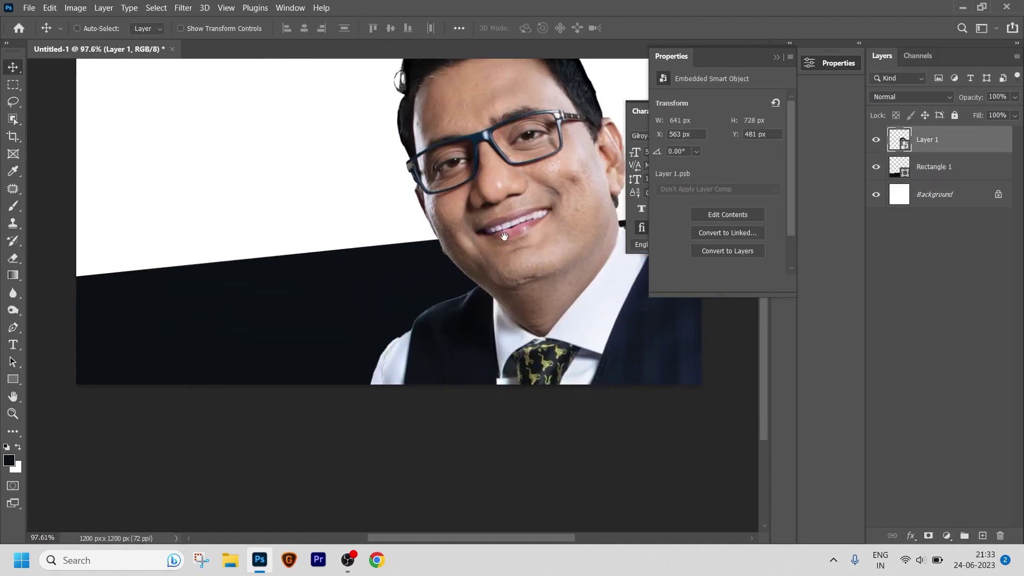
{"action": "scroll", "coordinate": [578, 255], "scroll_direction": "down", "scroll_amount": 1}
{"action": "scroll", "coordinate": [578, 254], "scroll_direction": "down", "scroll_amount": 4}
{"action": "left_click", "coordinate": [14, 345]}
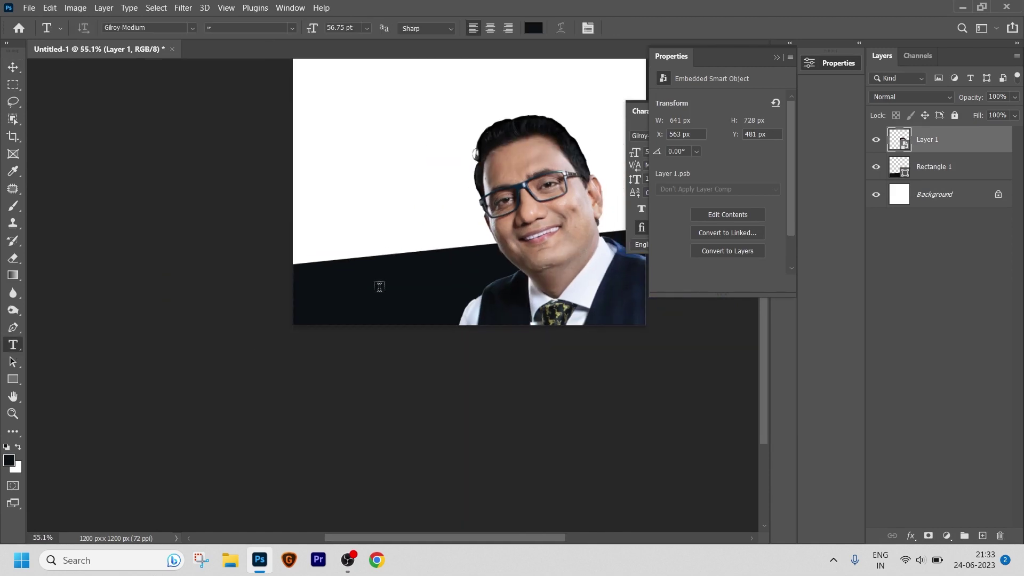
{"action": "scroll", "coordinate": [423, 218], "scroll_direction": "down", "scroll_amount": 6}
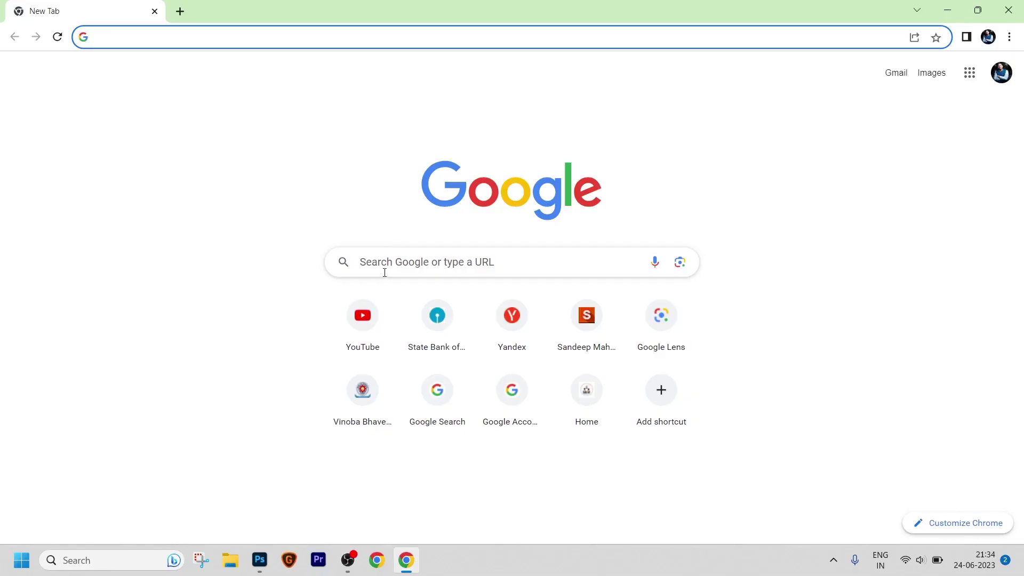
Step: Search 'google hin' and open the Google Input Tools try page
{"action": "left_click", "coordinate": [386, 266]}
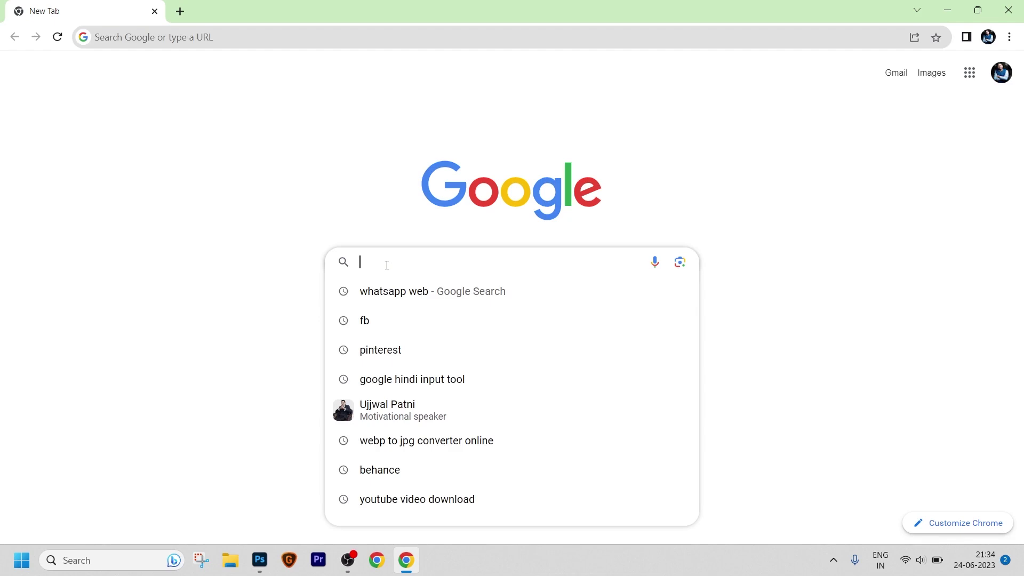
{"action": "type", "text": "google"}
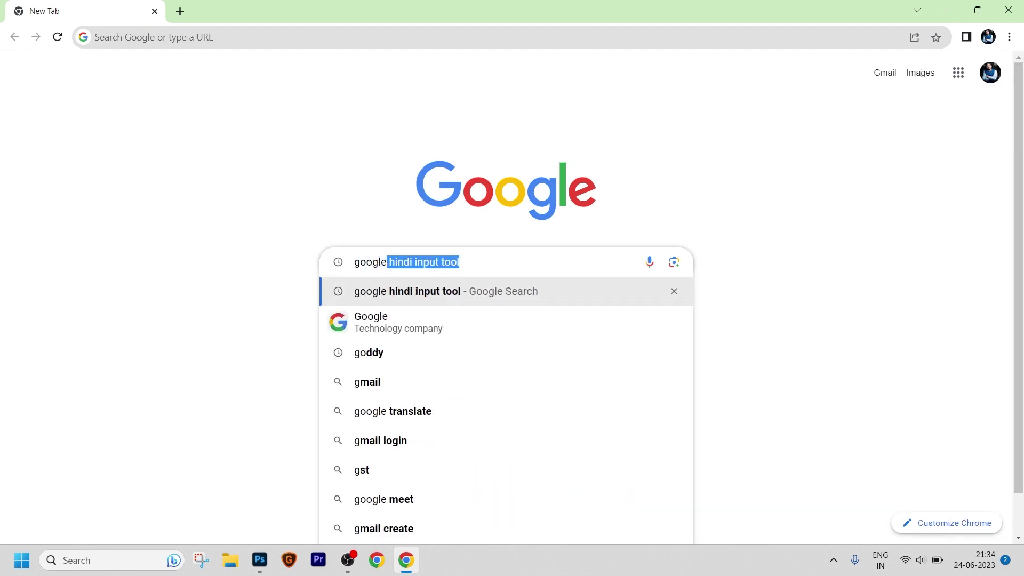
{"action": "type", "text": " hin"}
{"action": "left_click", "coordinate": [442, 286]}
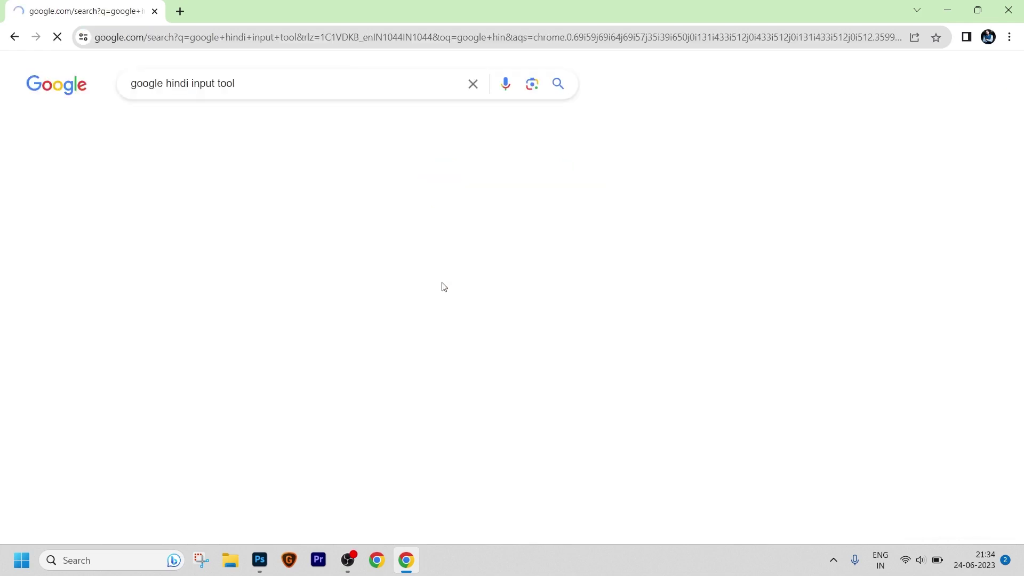
{"action": "left_click", "coordinate": [352, 231]}
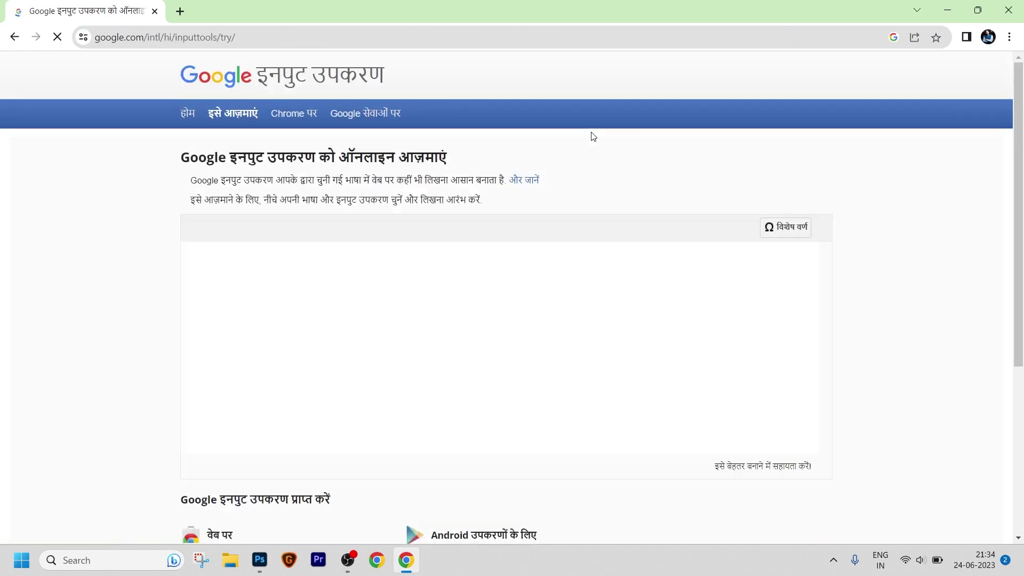
Step: Transliterate 'मैं तैयार हूँ।', choosing तैयार and हूँ from the suggestions, then return to Photoshop
{"action": "left_click", "coordinate": [230, 260]}
{"action": "type", "text": "mn tai"}
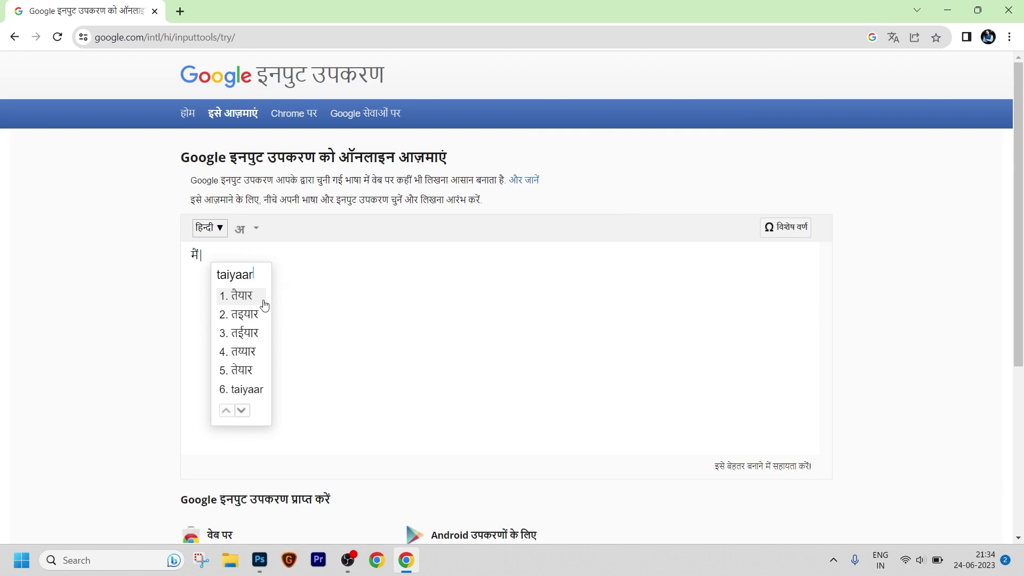
{"action": "left_click", "coordinate": [264, 302]}
{"action": "type", "text": "hu"}
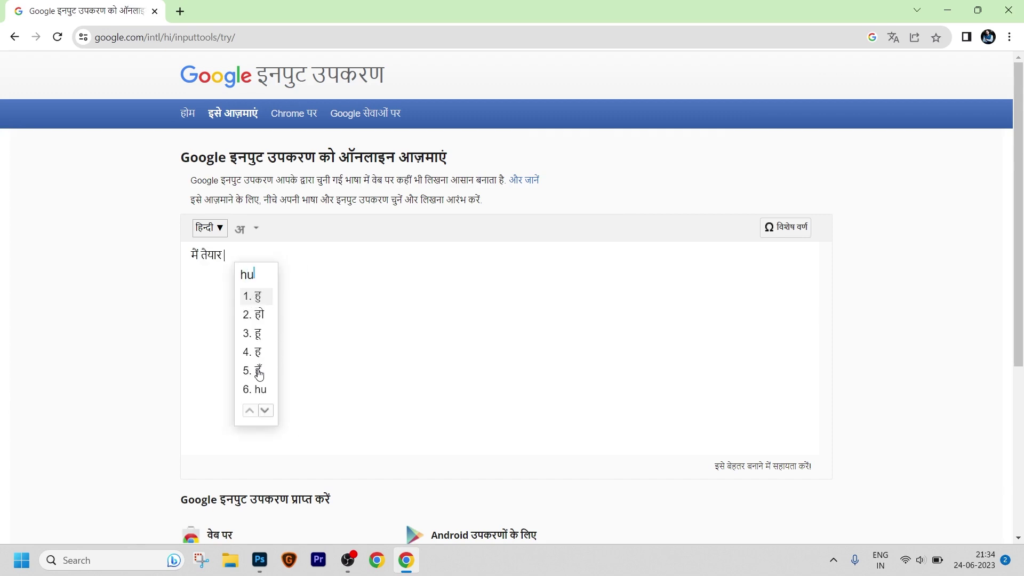
{"action": "left_click", "coordinate": [259, 374]}
{"action": "type", "text": "हूं।"}
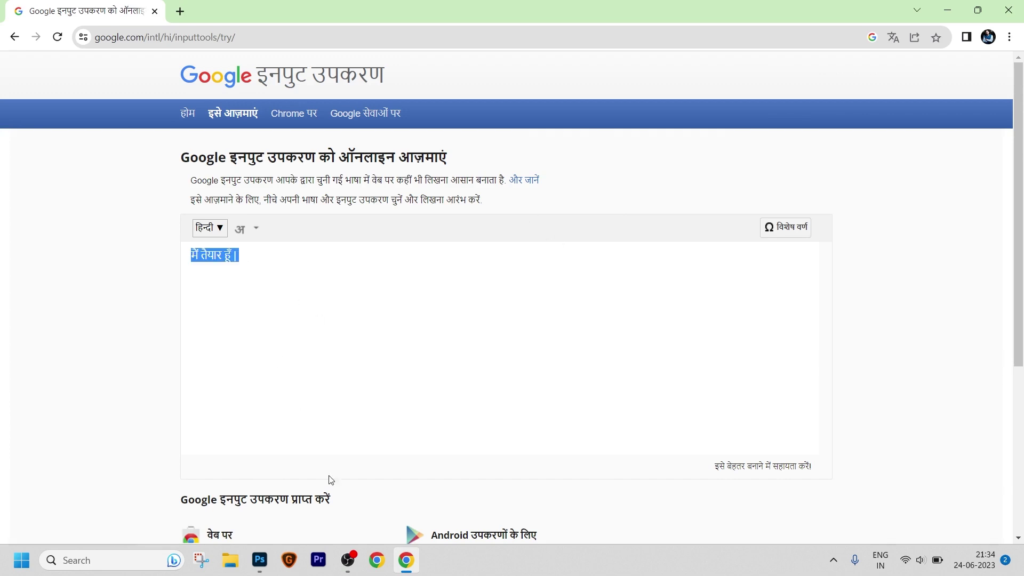
{"action": "left_click", "coordinate": [258, 560]}
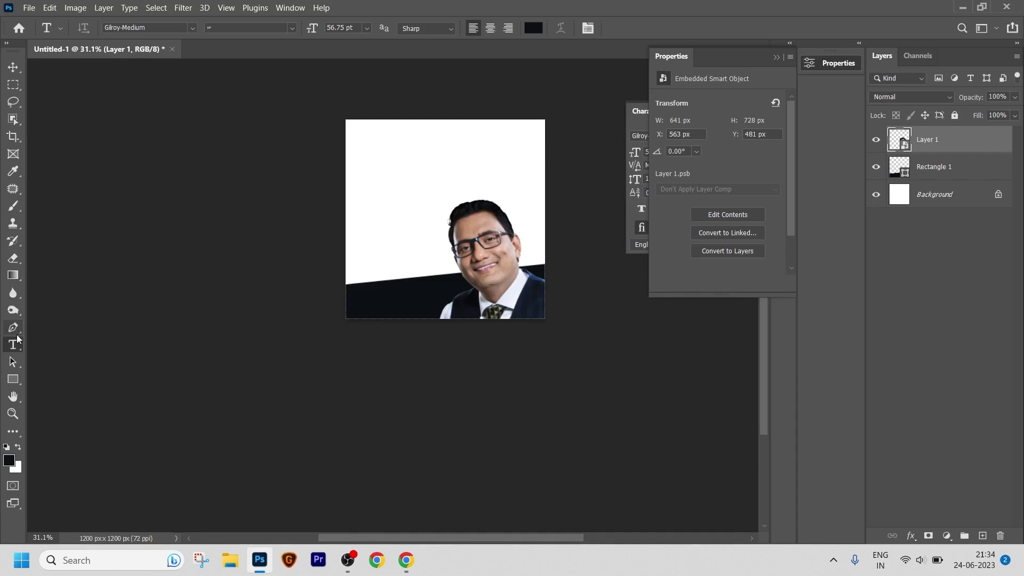
Step: Place the Hindi headline on the canvas and set it in Rozha One
{"action": "scroll", "coordinate": [398, 176], "scroll_direction": "up", "scroll_amount": 2}
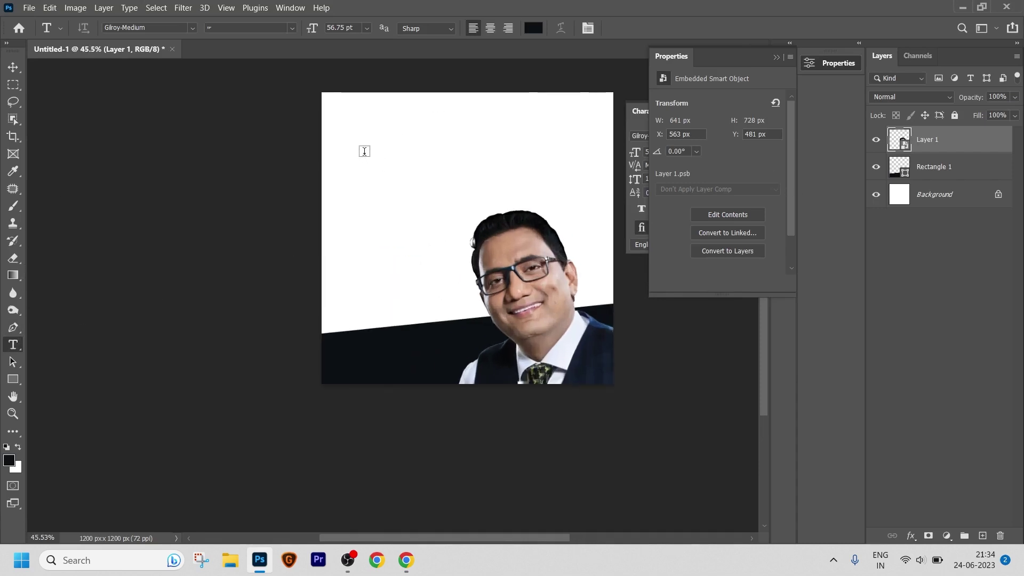
{"action": "left_click", "coordinate": [363, 151]}
{"action": "type", "text": "मैं तैयार हूं |"}
{"action": "left_click", "coordinate": [776, 57]}
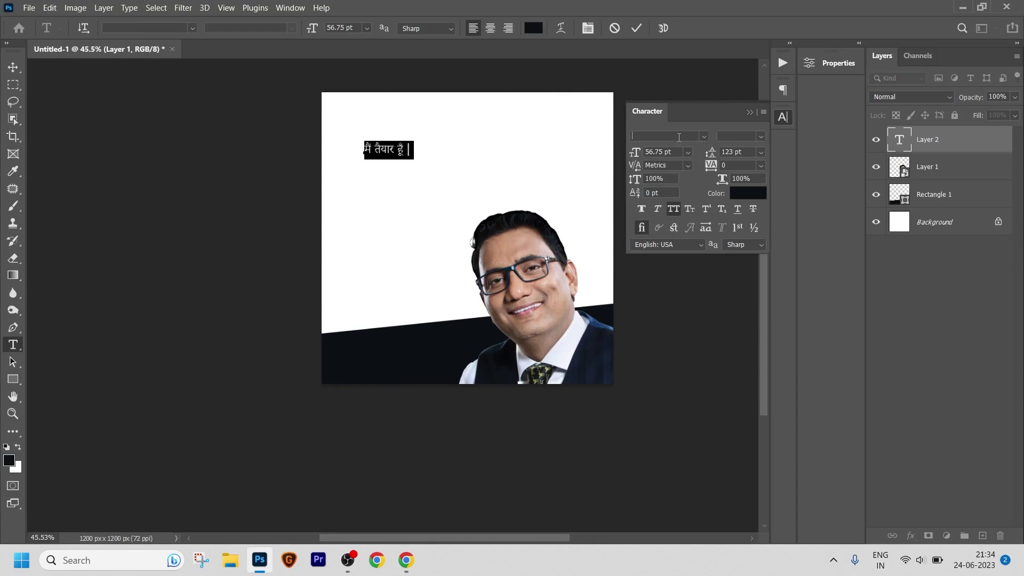
{"action": "left_click", "coordinate": [678, 137]}
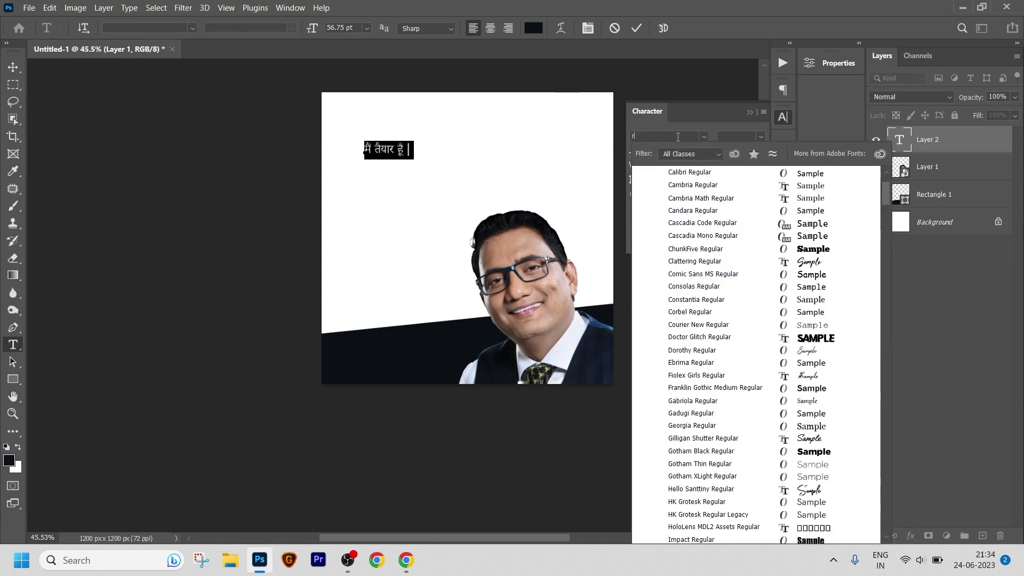
{"action": "type", "text": "roz"}
{"action": "key", "text": "Return"}
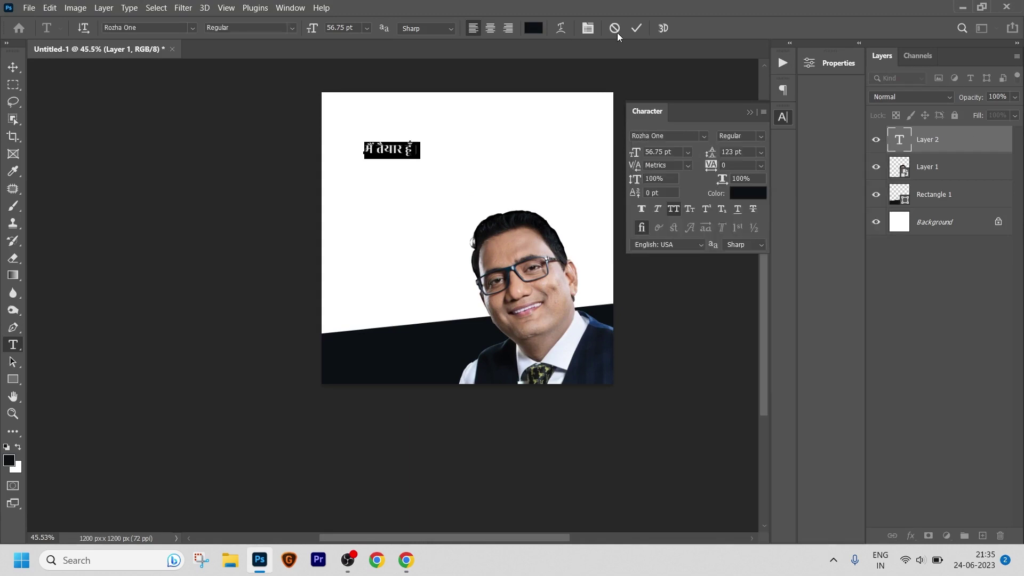
{"action": "left_click", "coordinate": [634, 29]}
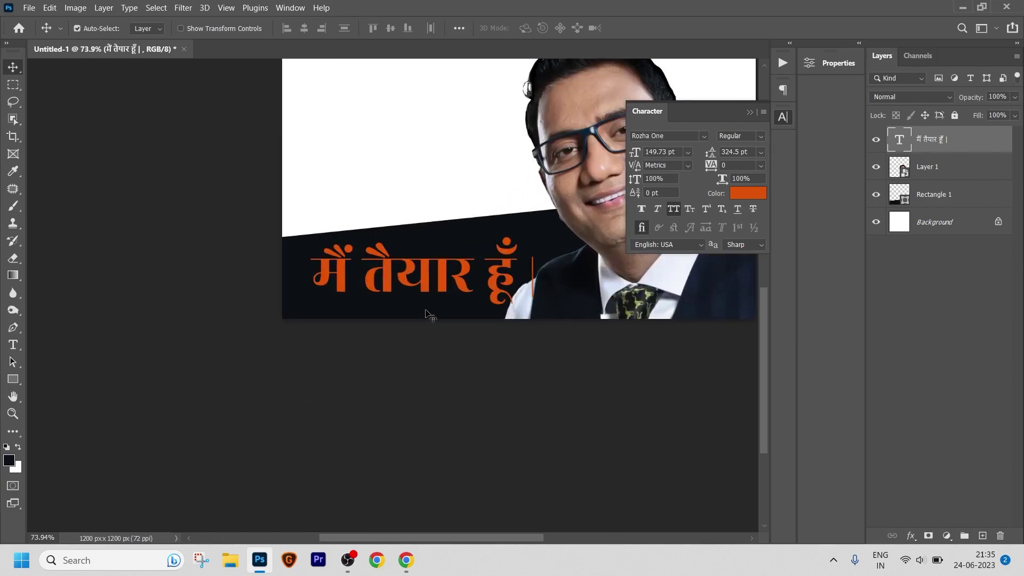
Step: Resize the headline to about 80%, then enlarge it to about 112%
{"action": "key", "text": "ctrl+t"}
{"action": "left_click_drag", "start_coordinate": [540, 241], "coordinate": [494, 255]}
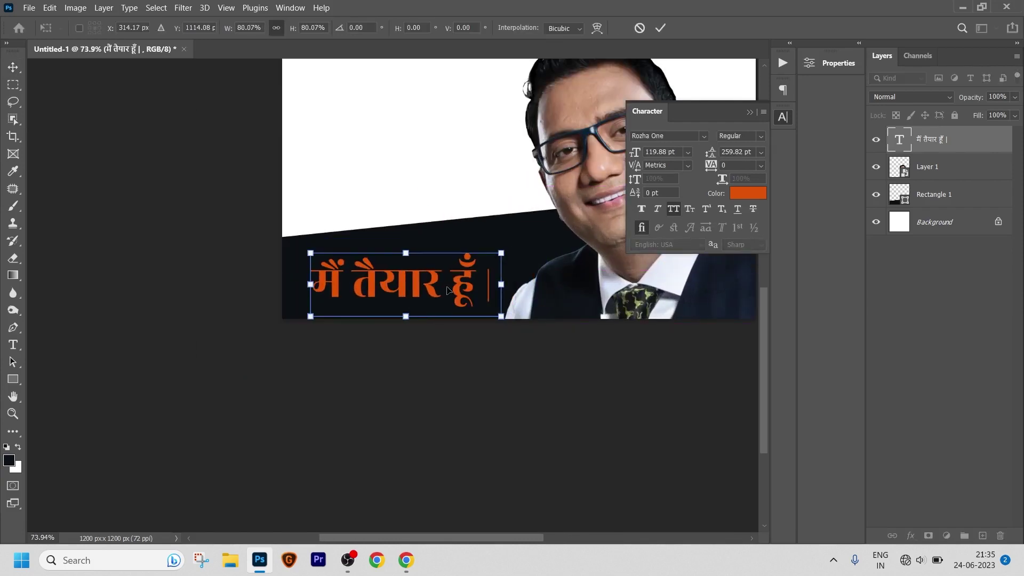
{"action": "left_click_drag", "start_coordinate": [448, 287], "coordinate": [450, 277]}
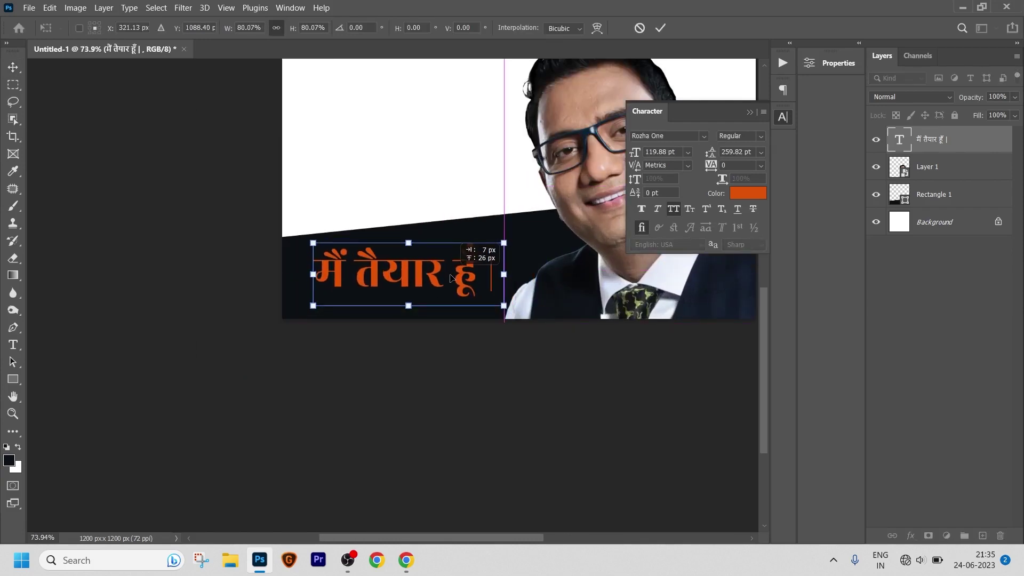
{"action": "left_click", "coordinate": [660, 33]}
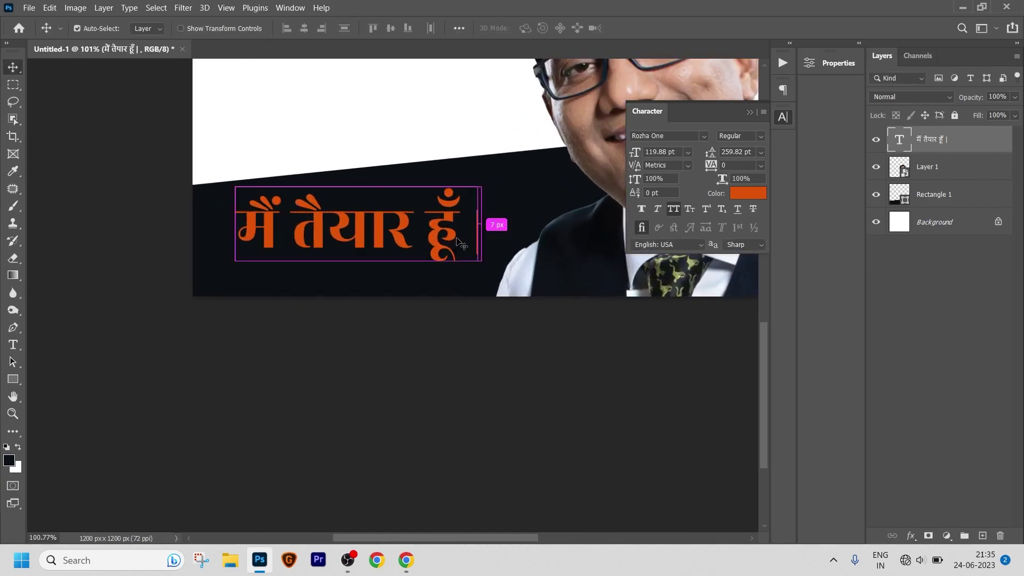
{"action": "key", "text": "ctrl+t"}
{"action": "left_click_drag", "start_coordinate": [489, 189], "coordinate": [511, 181]}
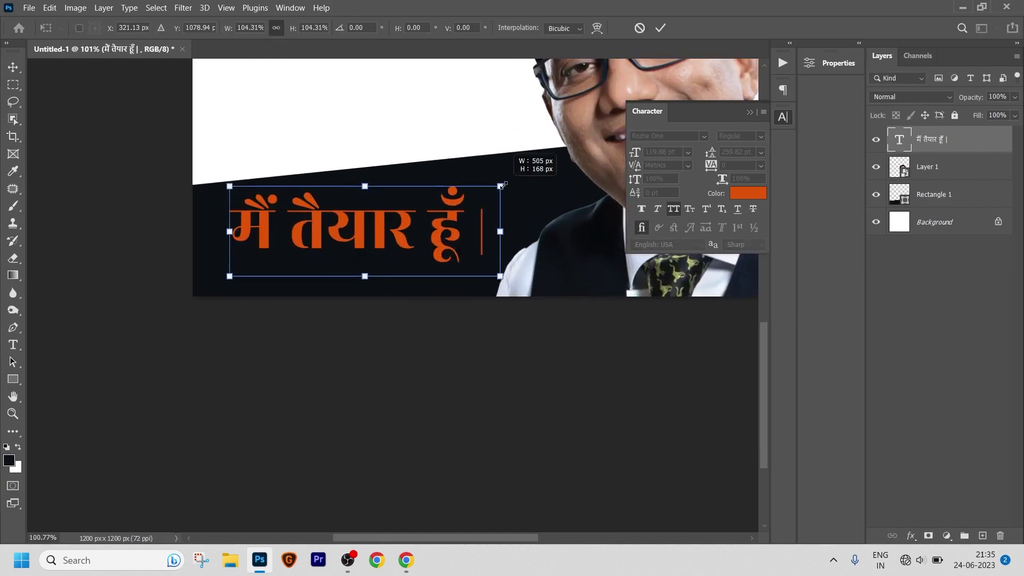
{"action": "left_click", "coordinate": [660, 27]}
Step: Tilt the headline to follow the slanted band
{"action": "scroll", "coordinate": [447, 249], "scroll_direction": "down", "scroll_amount": 3}
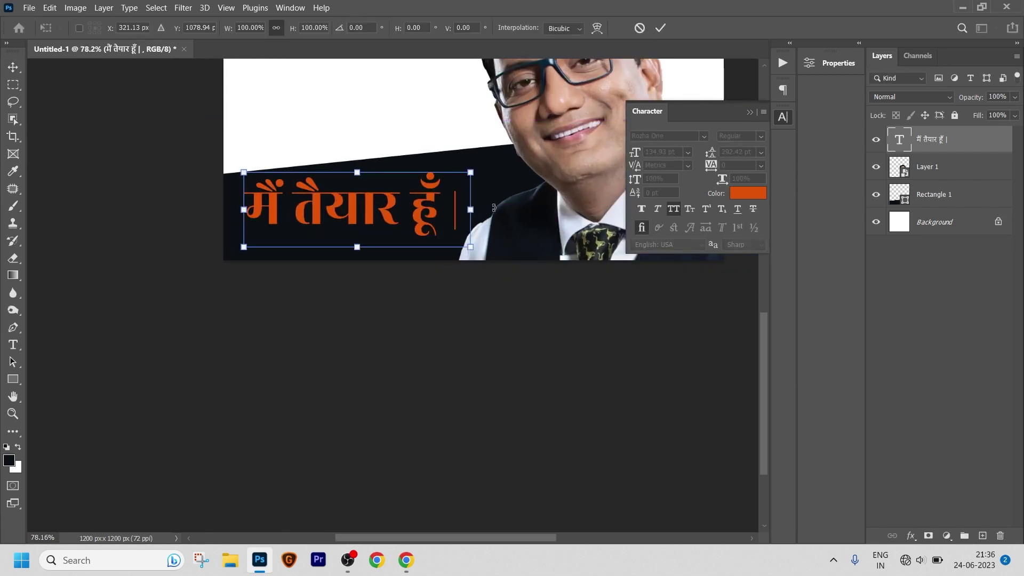
{"action": "left_click_drag", "start_coordinate": [446, 249], "coordinate": [450, 239]}
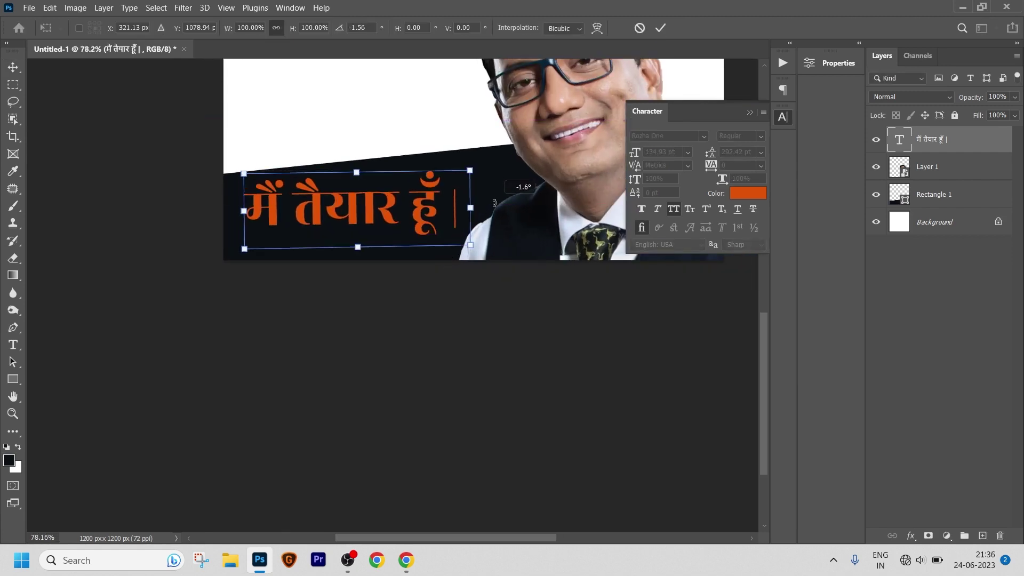
{"action": "left_click", "coordinate": [660, 28]}
{"action": "scroll", "coordinate": [366, 84], "scroll_direction": "down", "scroll_amount": 1}
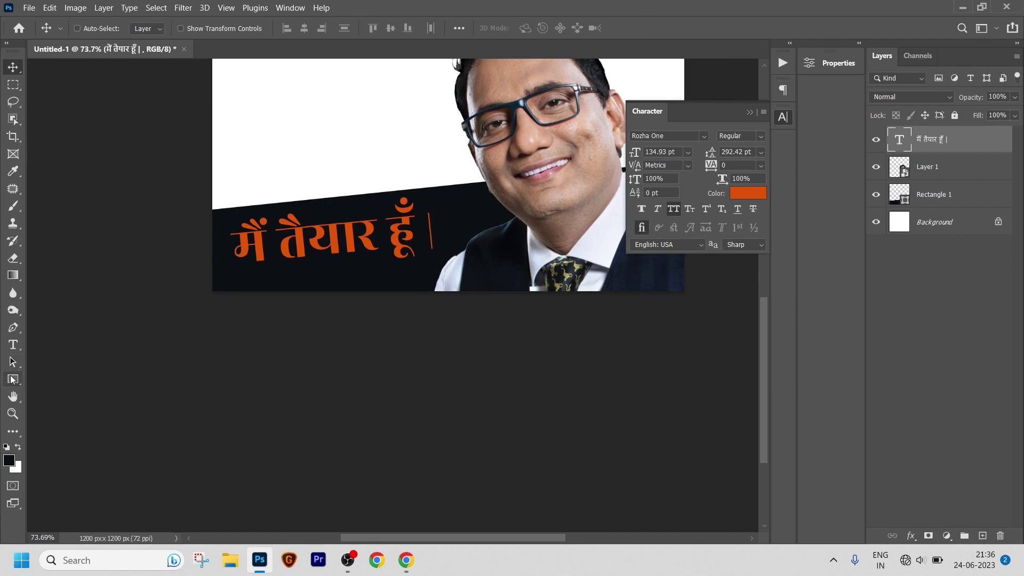
{"action": "left_click", "coordinate": [17, 345]}
{"action": "scroll", "coordinate": [320, 197], "scroll_direction": "down", "scroll_amount": 2}
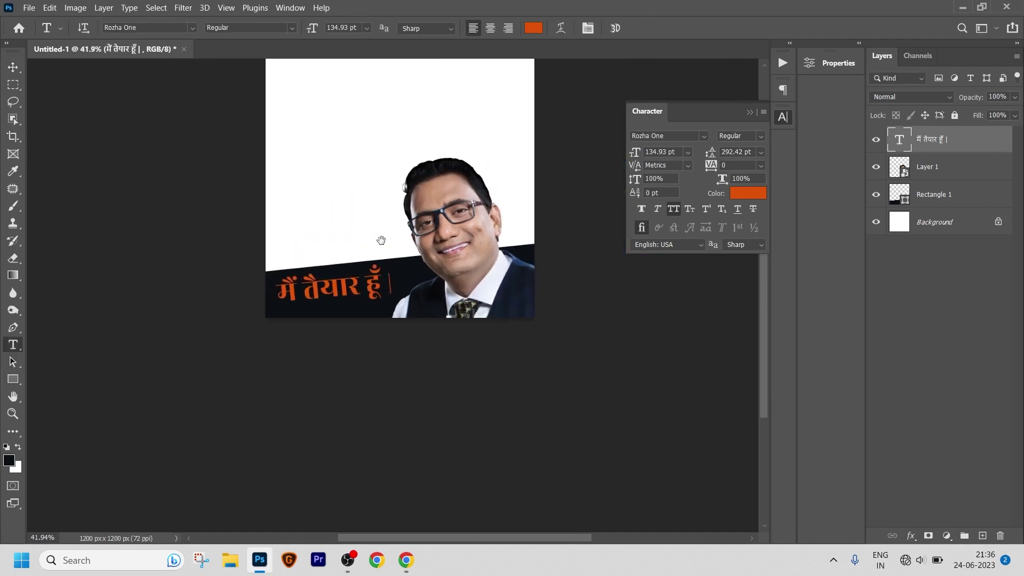
Step: Type 'BEST MOTIVATIONAL VIDEO' near the top in BankGothic Bold at 30 pt
{"action": "left_click", "coordinate": [313, 174]}
{"action": "type", "text": "BEST MO"}
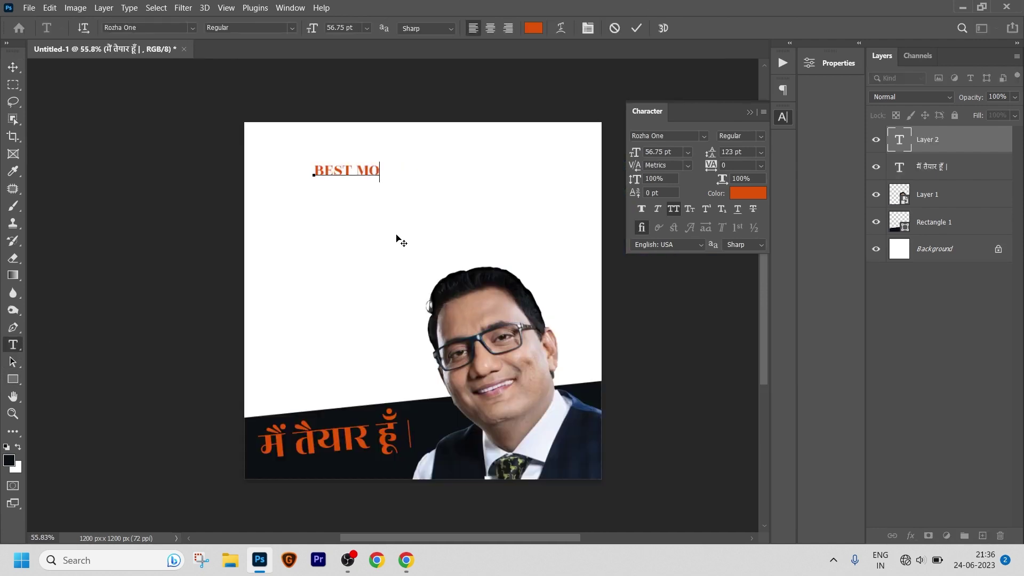
{"action": "type", "text": "TIVATIONAL V"}
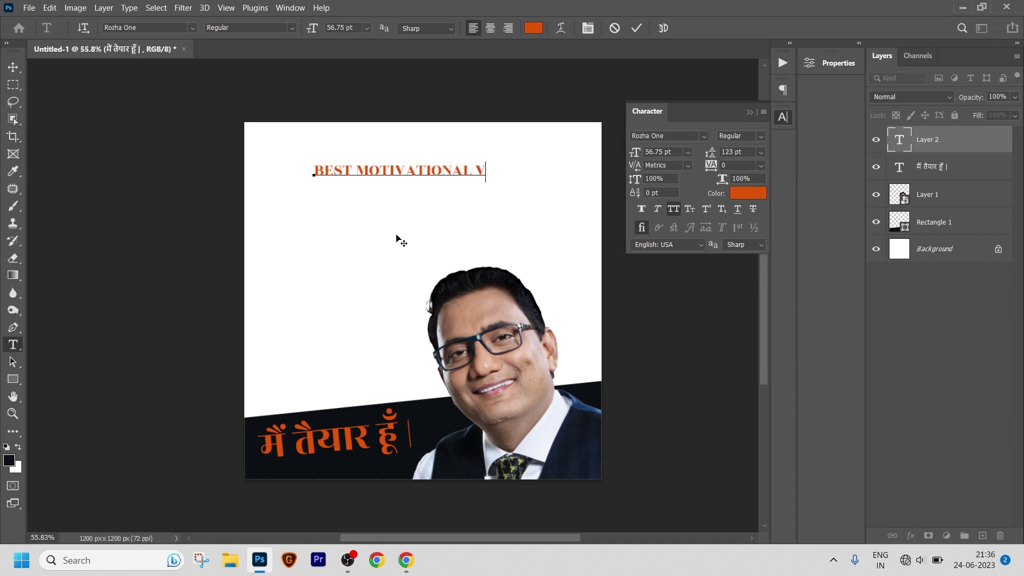
{"action": "type", "text": "eo"}
{"action": "left_click", "coordinate": [636, 27]}
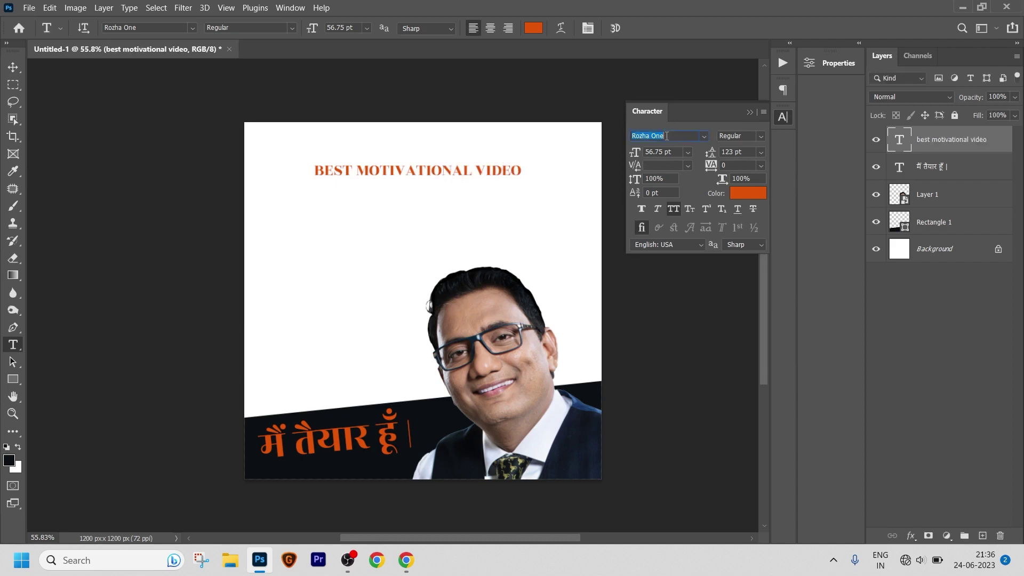
{"action": "type", "text": "b"}
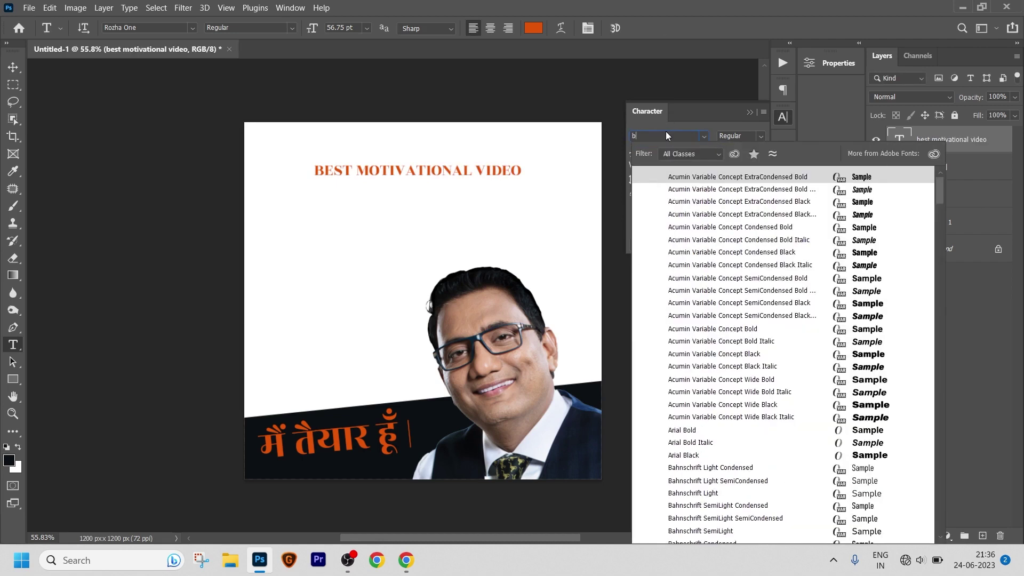
{"action": "type", "text": "ank"}
{"action": "key", "text": "Return"}
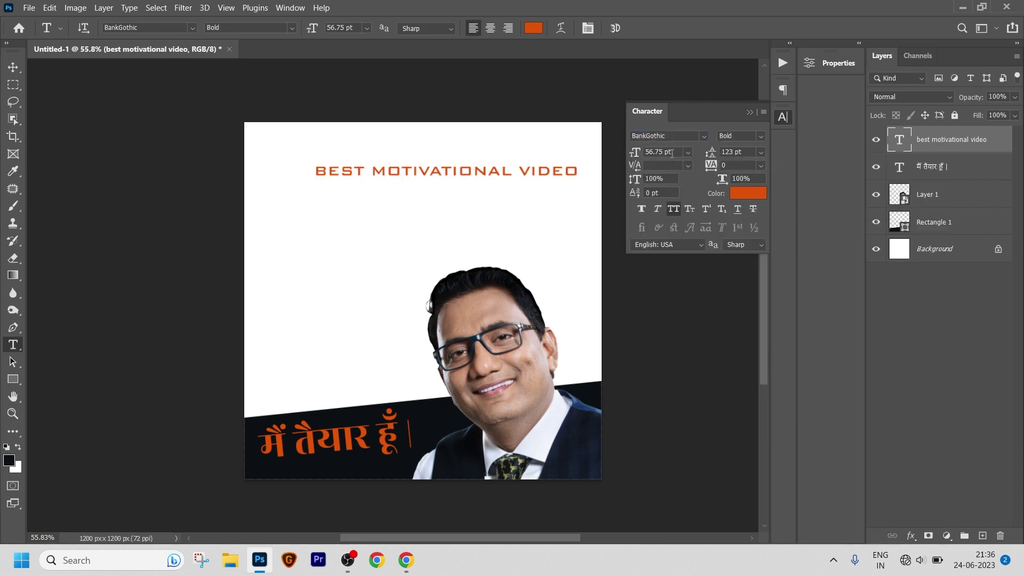
{"action": "key", "text": "Return"}
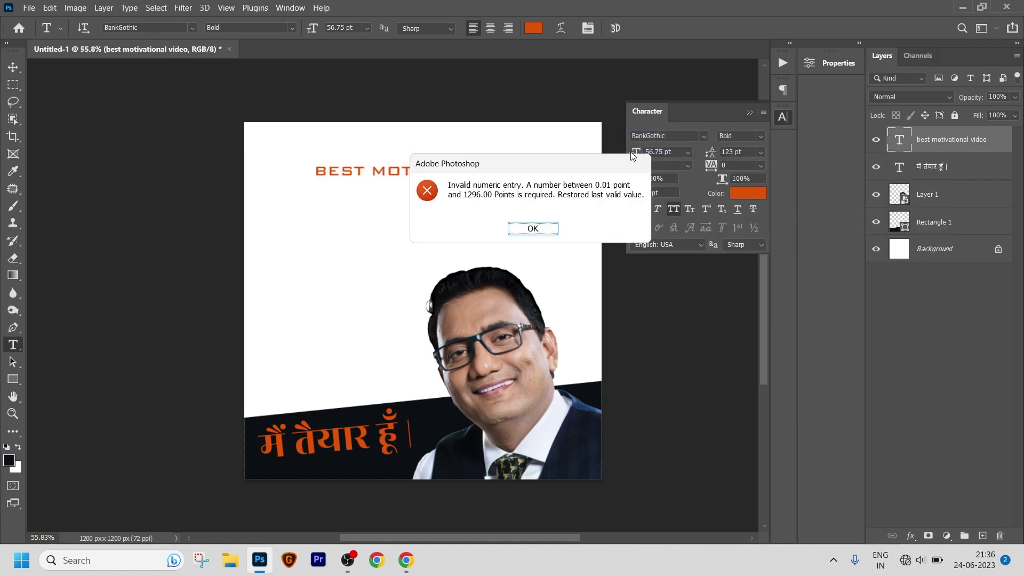
{"action": "left_click", "coordinate": [533, 233]}
{"action": "type", "text": "30"}
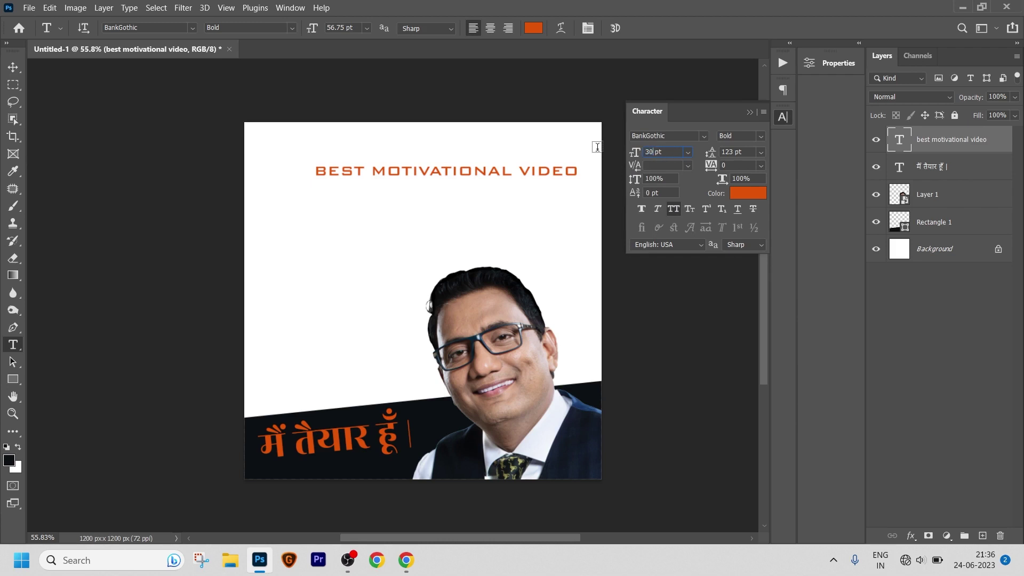
{"action": "key", "text": "Return"}
Step: Colour the line white (#ffffff)
{"action": "left_click", "coordinate": [765, 192]}
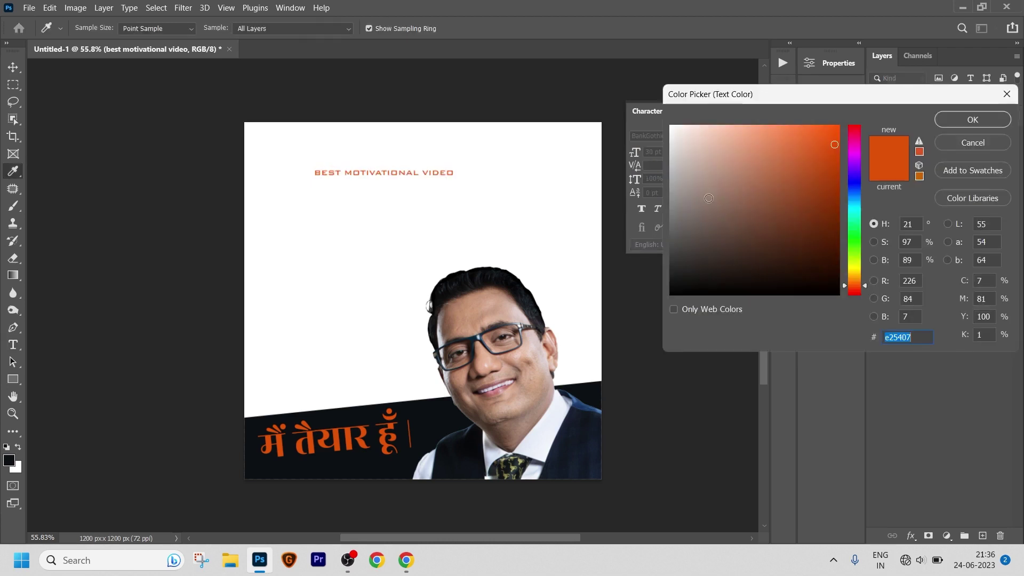
{"action": "type", "text": "ffffff"}
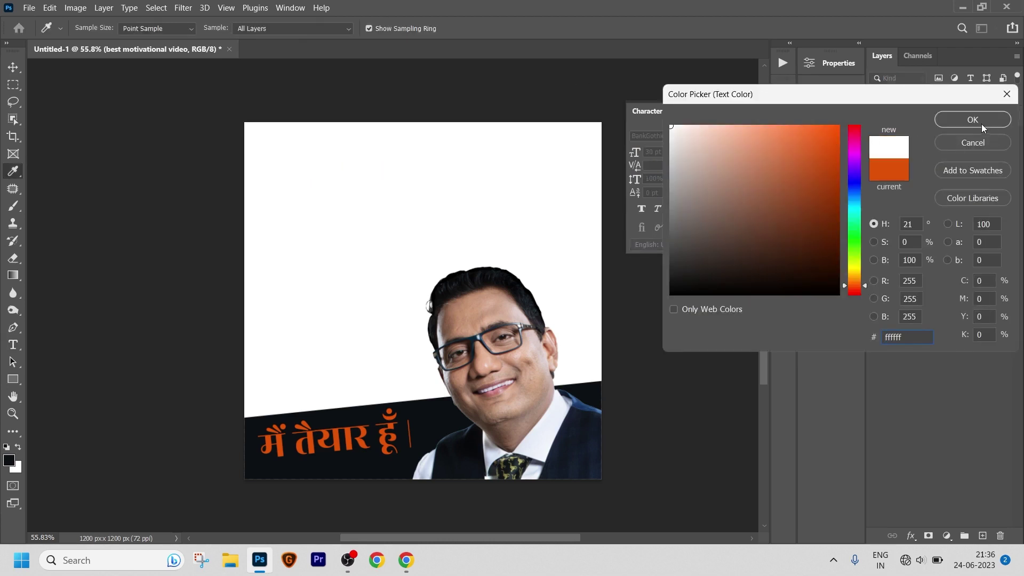
{"action": "left_click", "coordinate": [977, 121]}
{"action": "key", "text": "v"}
{"action": "key", "text": "ctrl+t"}
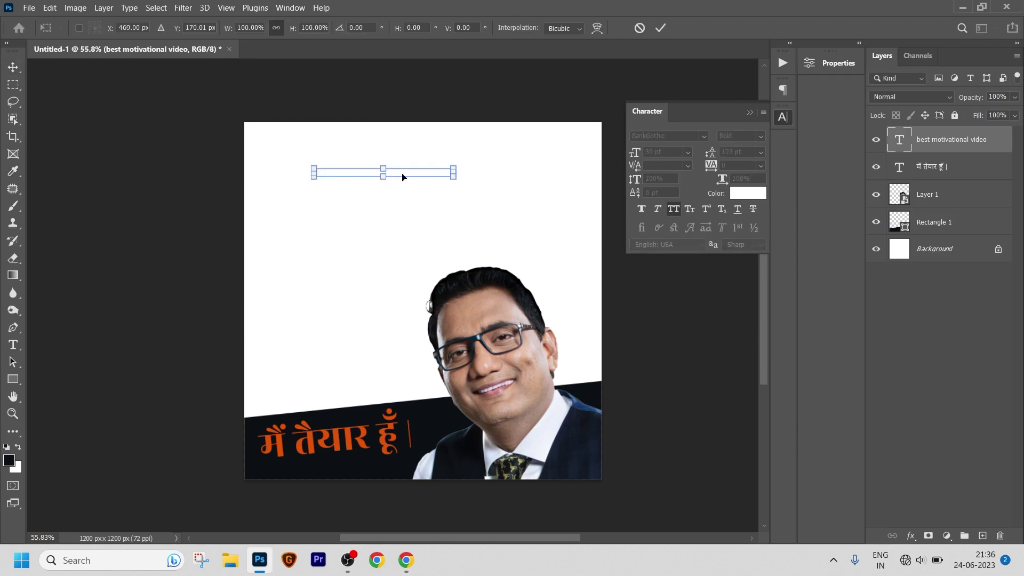
Step: Move the subtitle below the headline and set it to 20 pt with 250 tracking
{"action": "left_click_drag", "start_coordinate": [402, 177], "coordinate": [356, 470]}
{"action": "scroll", "coordinate": [435, 400], "scroll_direction": "up", "scroll_amount": 5}
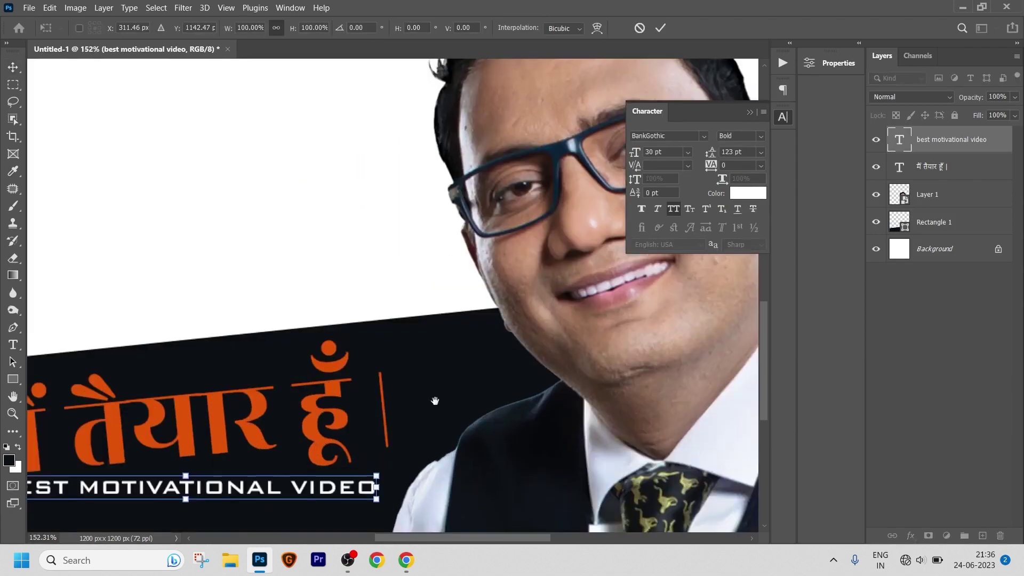
{"action": "left_click_drag", "start_coordinate": [435, 400], "coordinate": [533, 217]}
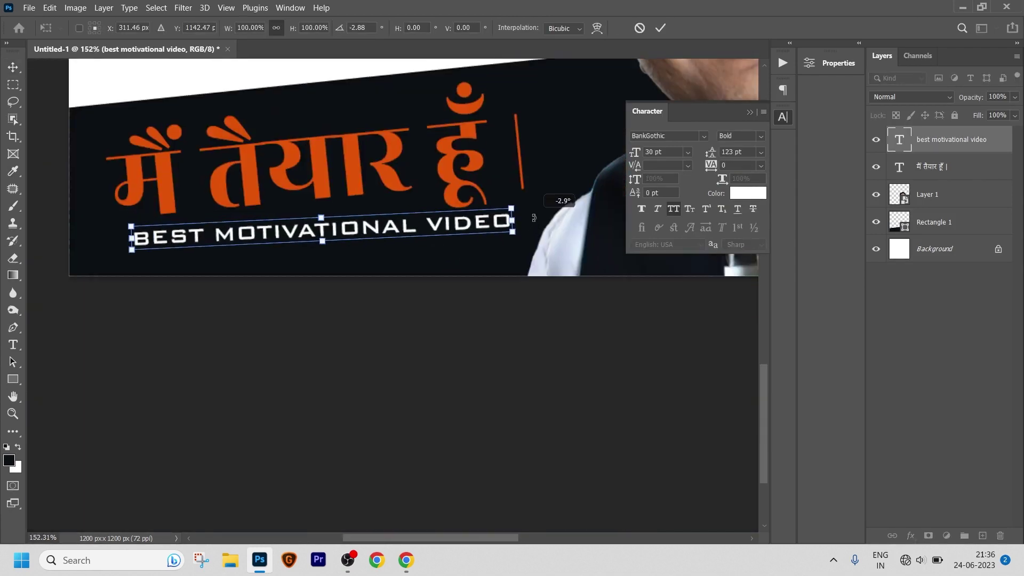
{"action": "left_click", "coordinate": [661, 28]}
{"action": "left_click_drag", "start_coordinate": [711, 164], "coordinate": [735, 165]}
{"action": "type", "text": "20"}
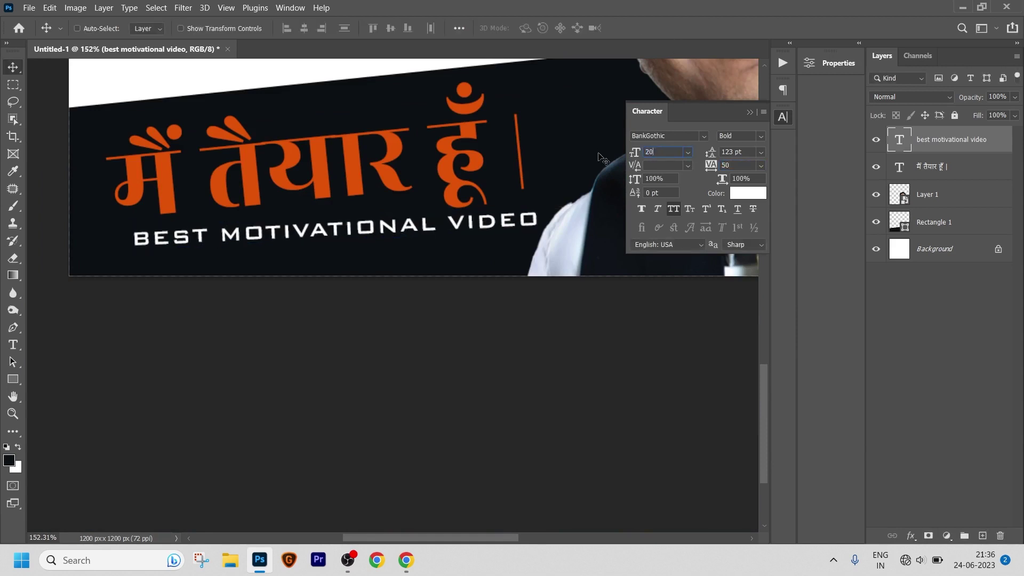
{"action": "key", "text": "Return"}
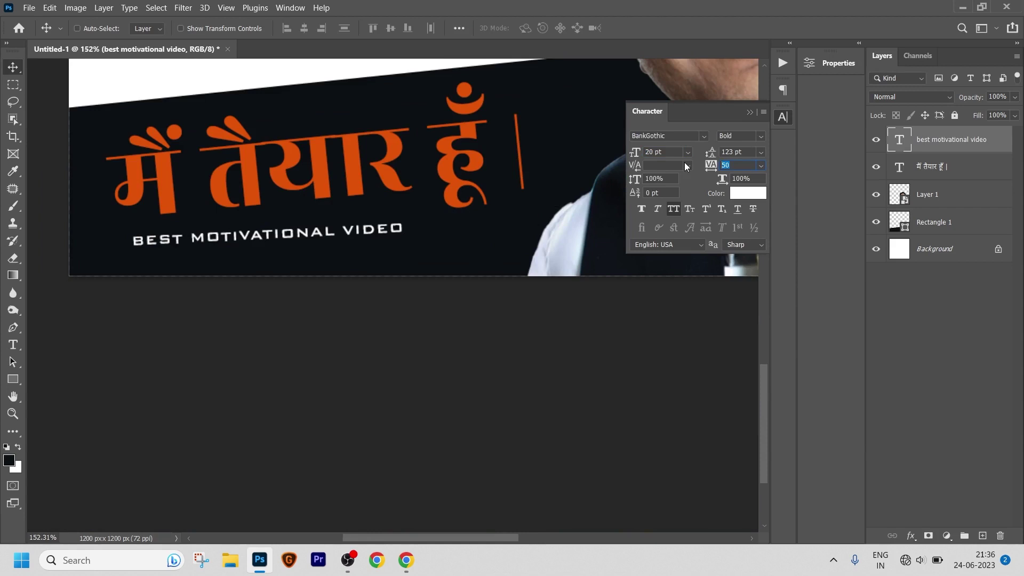
{"action": "type", "text": "250"}
{"action": "key", "text": "Return"}
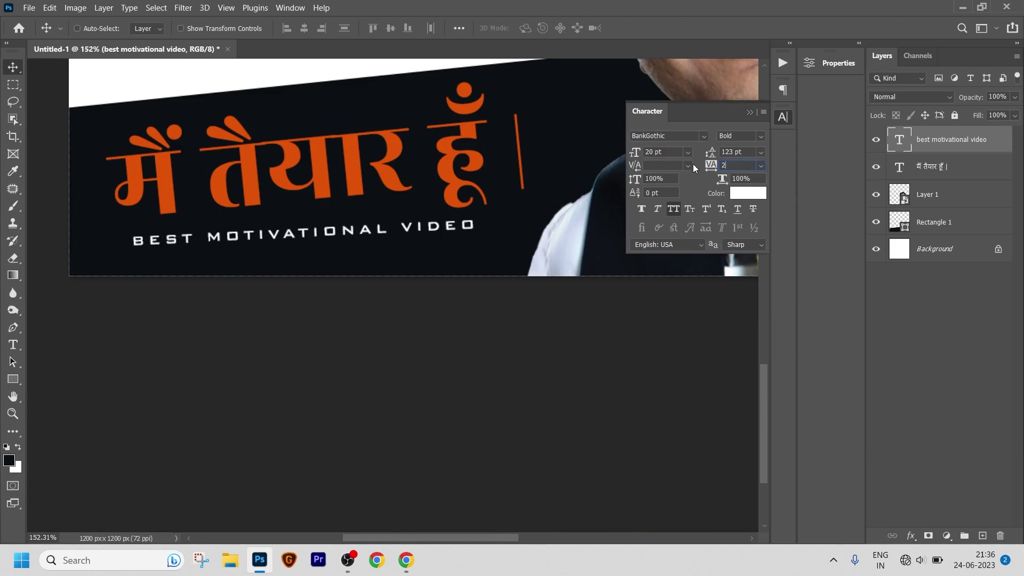
Step: Nudge the subtitle up under the headline and rotate it about -1.3°
{"action": "scroll", "coordinate": [423, 239], "scroll_direction": "up", "scroll_amount": 2}
{"action": "left_click_drag", "start_coordinate": [459, 214], "coordinate": [432, 185]}
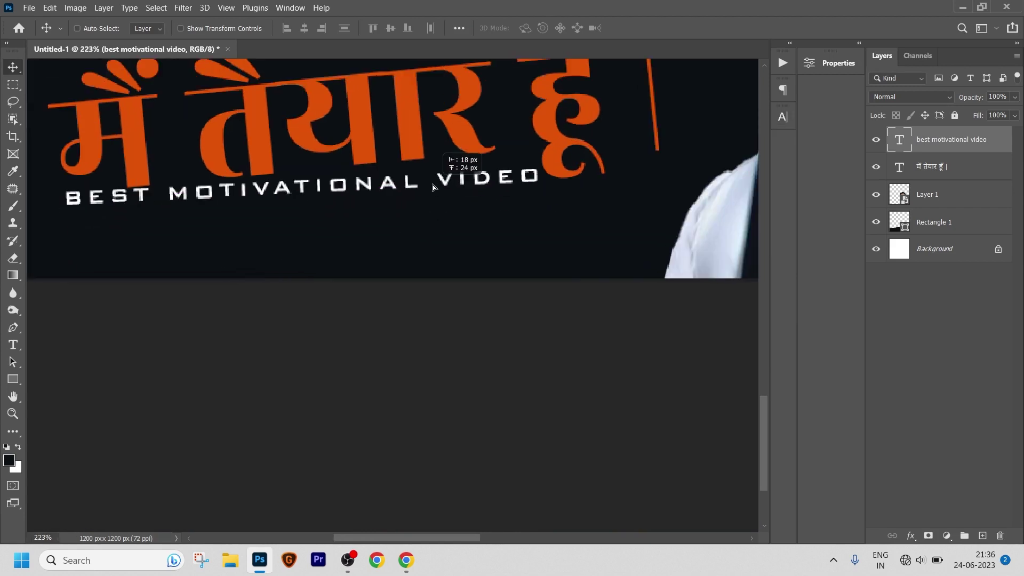
{"action": "key", "text": "ctrl+t"}
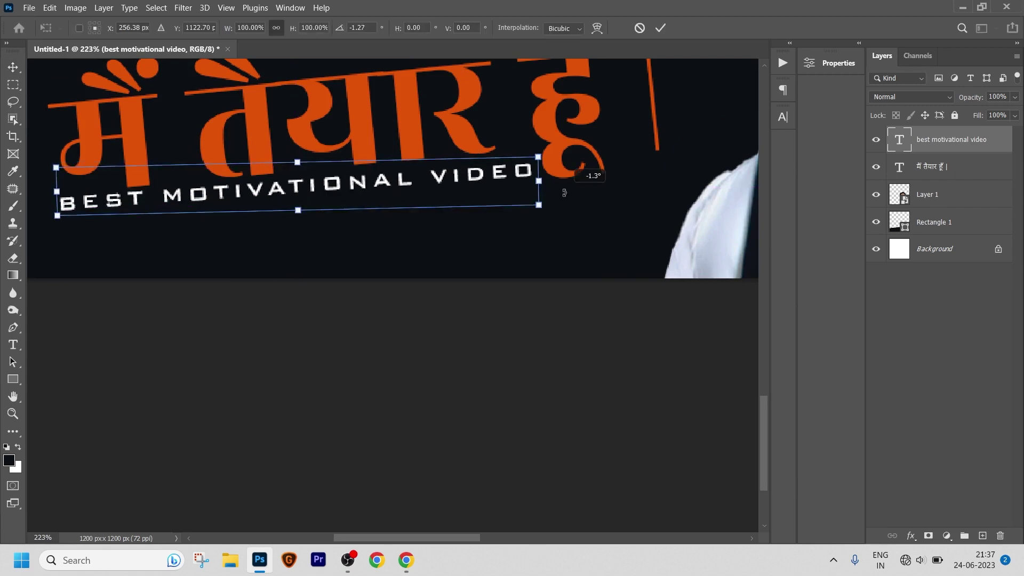
{"action": "left_click_drag", "start_coordinate": [581, 182], "coordinate": [590, 172]}
{"action": "left_click", "coordinate": [658, 30]}
{"action": "scroll", "coordinate": [533, 184], "scroll_direction": "down", "scroll_amount": 5}
Step: Skew Rectangle 1's top corners so the band rises higher and steeper
{"action": "left_click", "coordinate": [527, 179], "text": "ctrl+shift"}
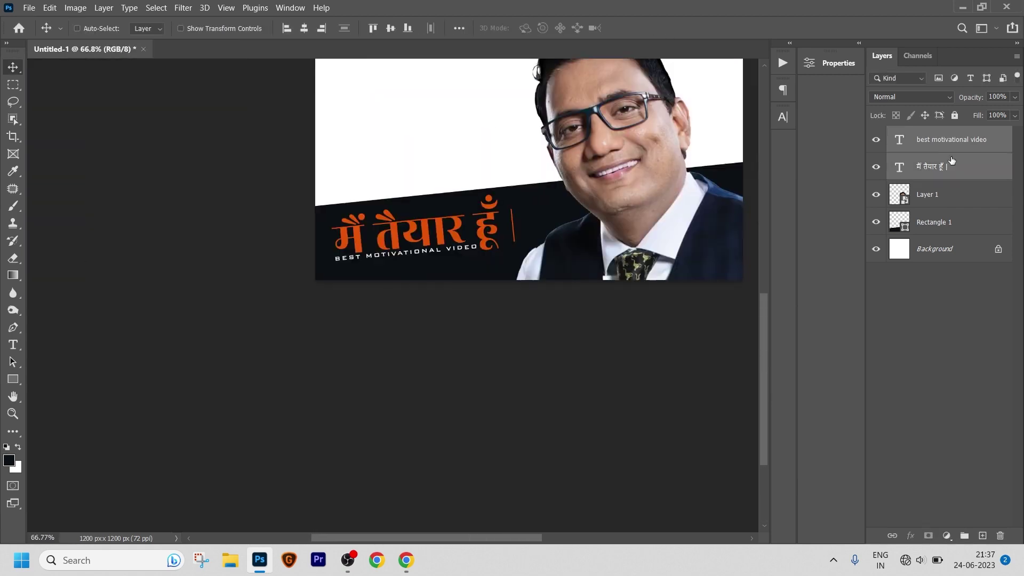
{"action": "scroll", "coordinate": [546, 296], "scroll_direction": "down", "scroll_amount": 3}
{"action": "scroll", "coordinate": [547, 297], "scroll_direction": "up", "scroll_amount": 2}
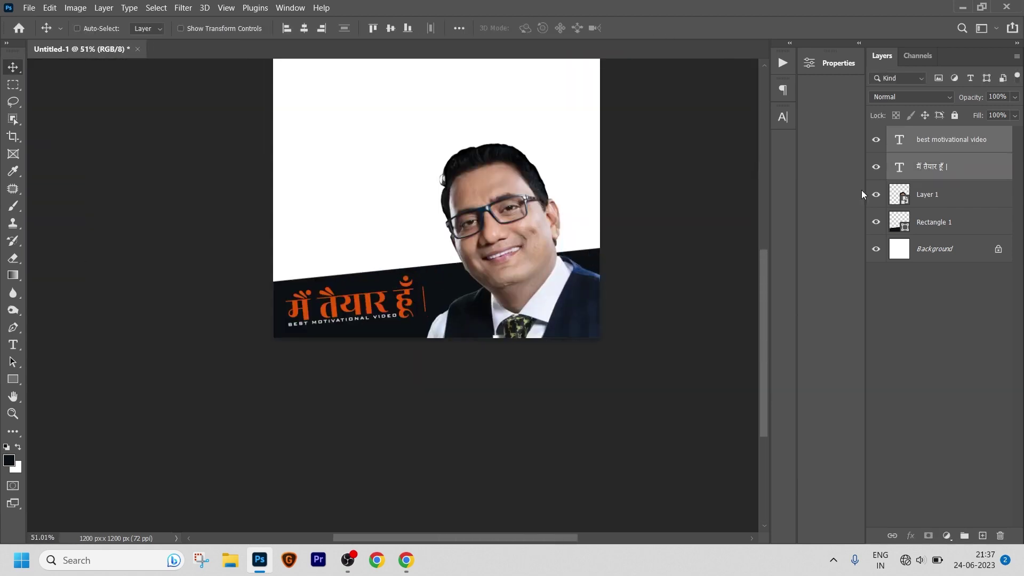
{"action": "left_click", "coordinate": [963, 230]}
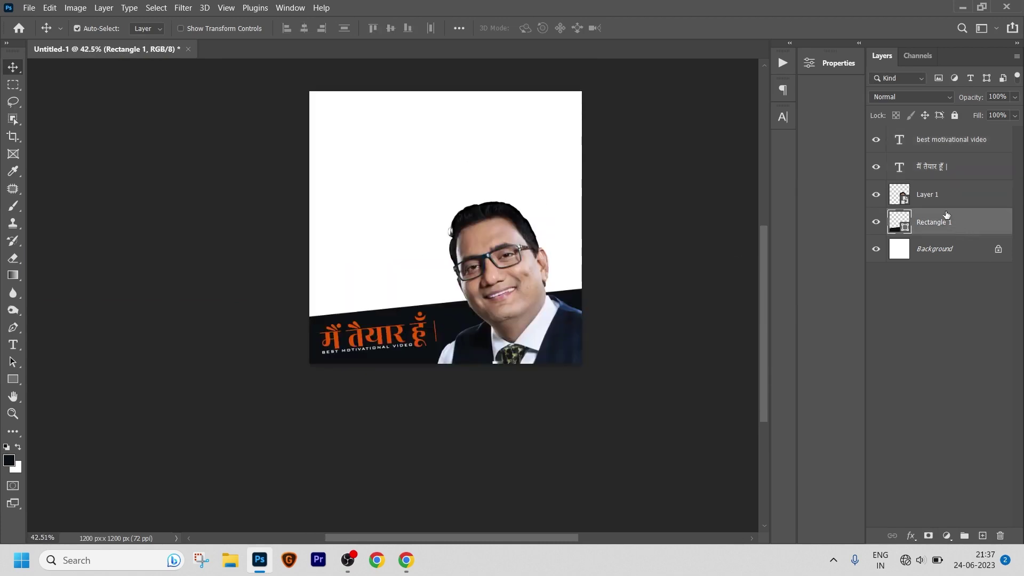
{"action": "key", "text": "ctrl+t"}
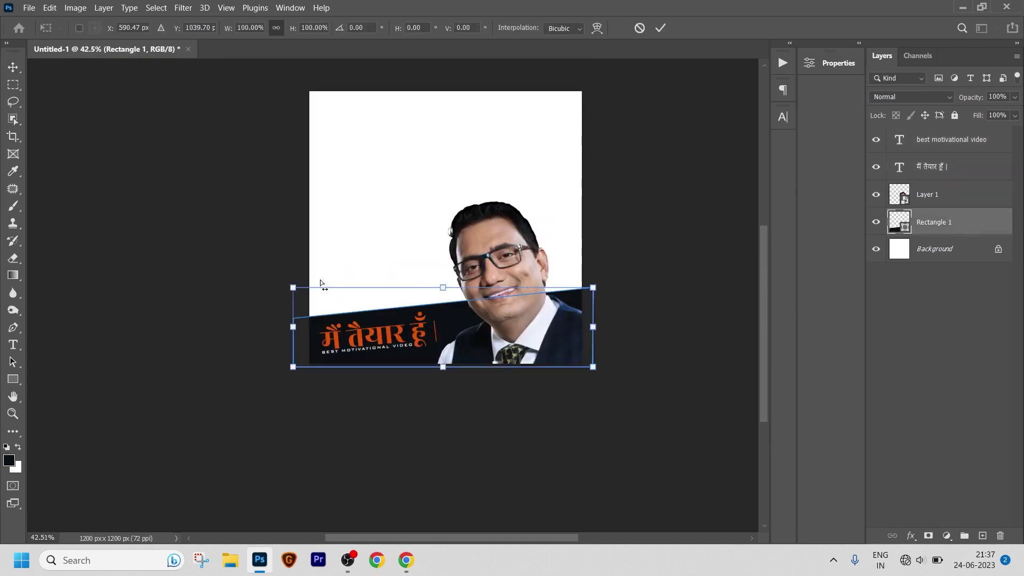
{"action": "left_click_drag", "start_coordinate": [293, 288], "coordinate": [290, 270]}
{"action": "left_click_drag", "start_coordinate": [593, 287], "coordinate": [599, 272]}
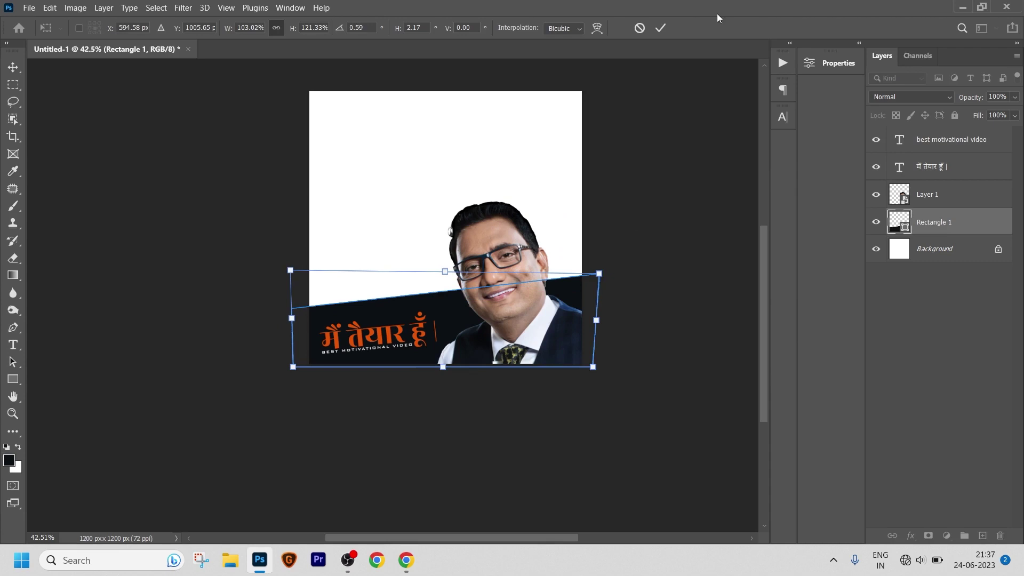
{"action": "left_click", "coordinate": [661, 28]}
Step: Rotate the subtitle and Hindi headline together to match the band's slope
{"action": "left_click", "coordinate": [948, 161]}
{"action": "left_click", "coordinate": [957, 140], "text": "ctrl"}
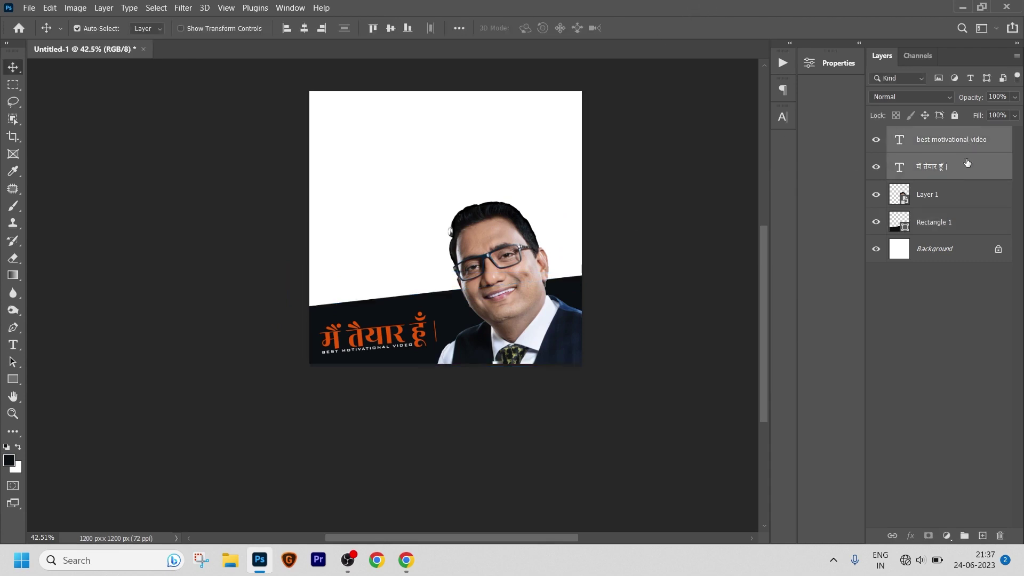
{"action": "key", "text": "ctrl+t"}
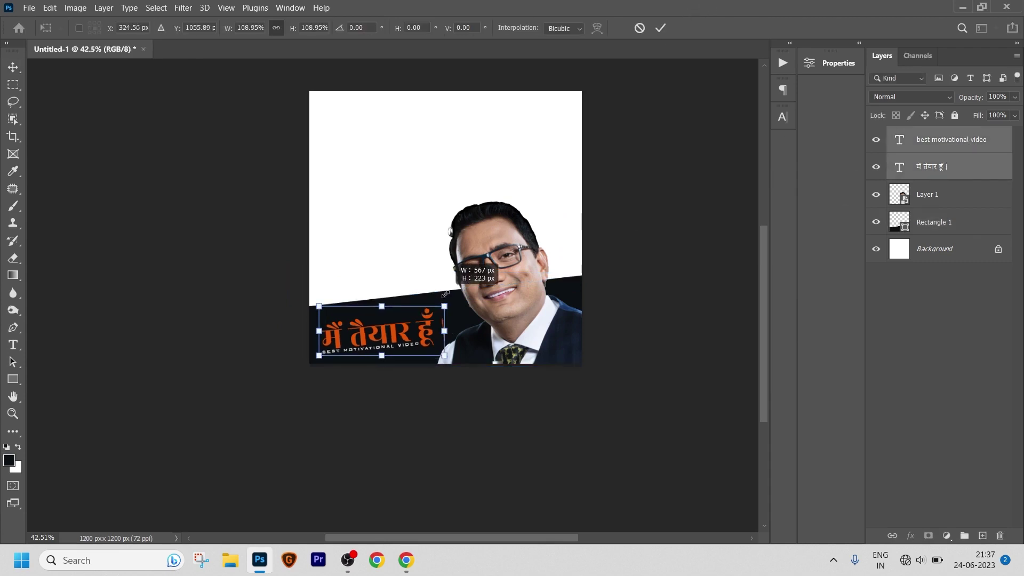
{"action": "left_click_drag", "start_coordinate": [438, 301], "coordinate": [452, 284]}
{"action": "key", "text": "Return"}
{"action": "scroll", "coordinate": [427, 383], "scroll_direction": "up", "scroll_amount": 2}
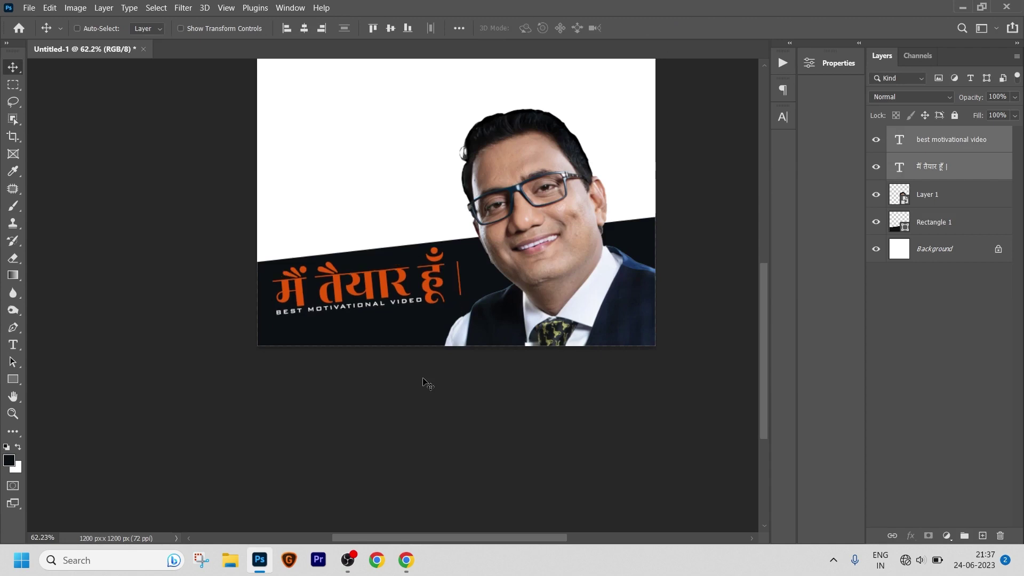
{"action": "key", "text": "ctrl+t"}
{"action": "key", "text": "Return"}
{"action": "scroll", "coordinate": [344, 374], "scroll_direction": "down", "scroll_amount": 3}
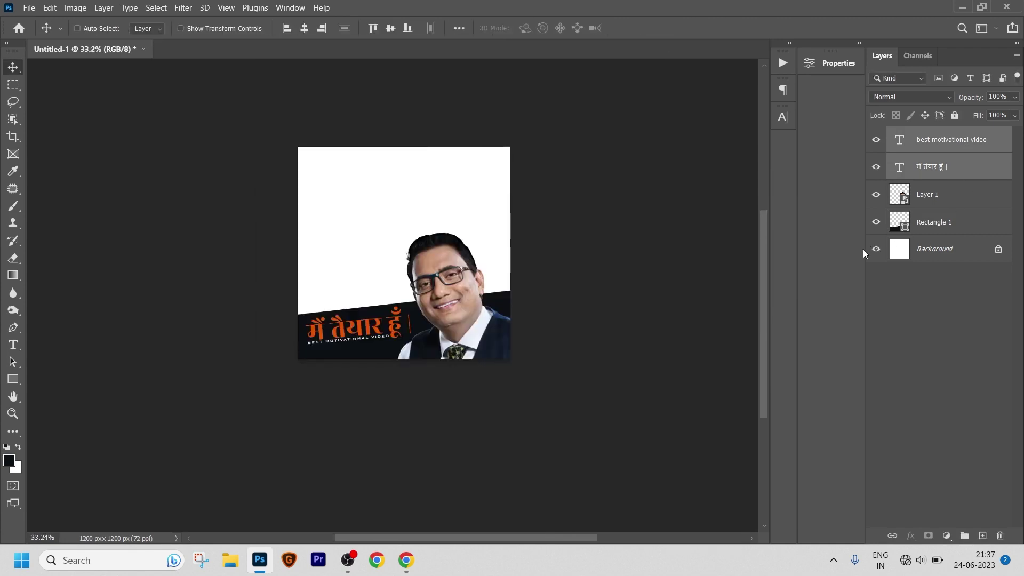
Step: Hide the Background and group the portrait, band and both text layers into Group 1
{"action": "left_click", "coordinate": [875, 251]}
{"action": "key", "text": "ctrl+alt+a"}
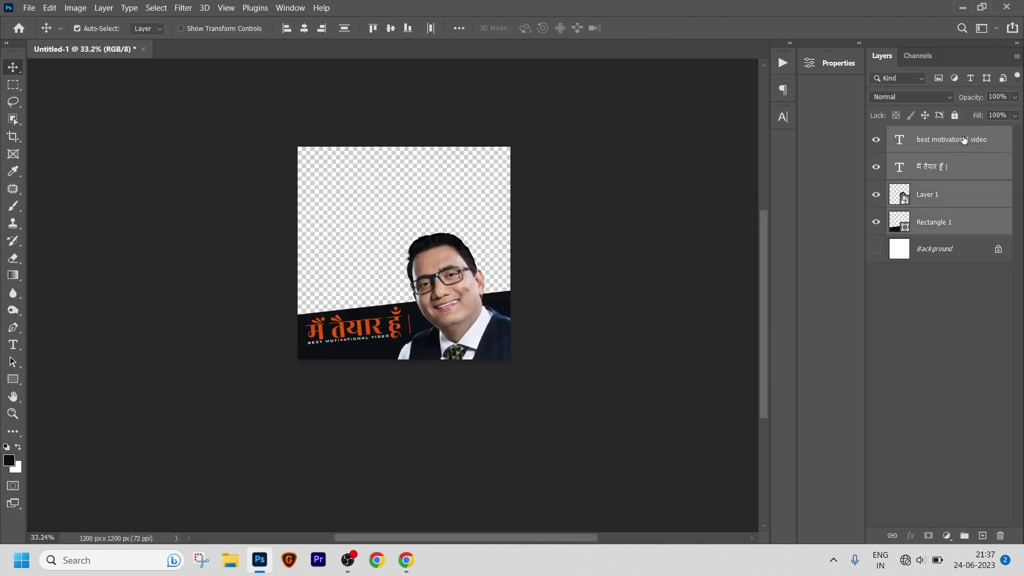
{"action": "key", "text": "ctrl+g"}
Step: Convert Group 1 to a smart object, rasterize it, and toggle its visibility to check
{"action": "right_click", "coordinate": [943, 138]}
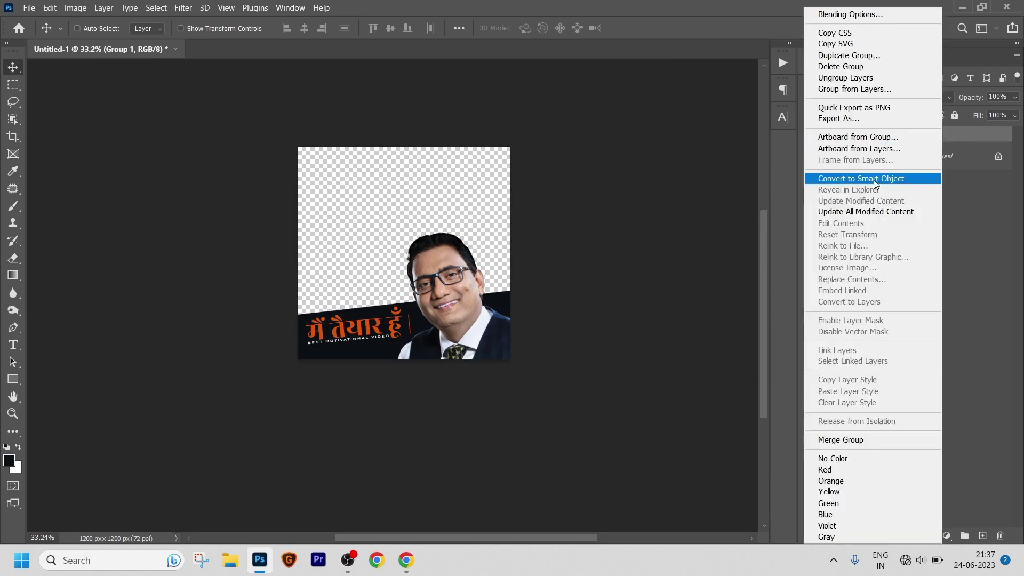
{"action": "left_click", "coordinate": [874, 180]}
{"action": "right_click", "coordinate": [939, 143]}
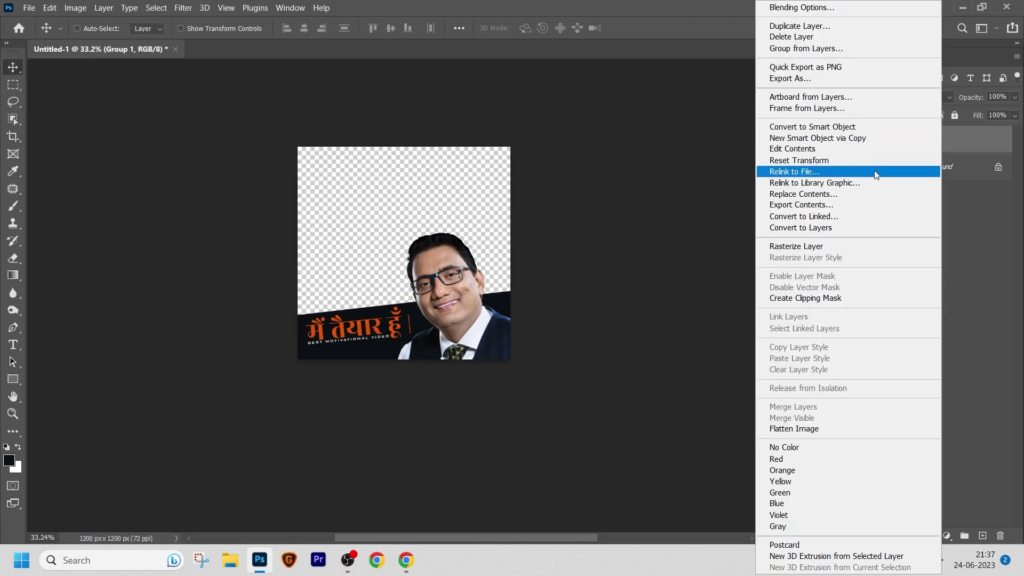
{"action": "left_click", "coordinate": [813, 247]}
{"action": "left_click", "coordinate": [877, 141]}
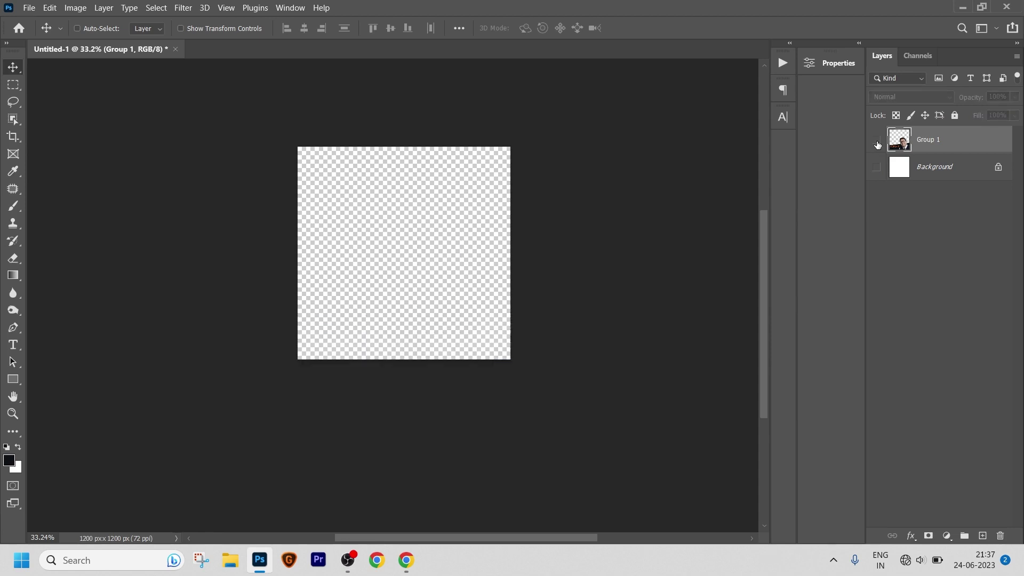
{"action": "left_click", "coordinate": [877, 142]}
{"action": "left_click", "coordinate": [877, 142]}
{"action": "left_click", "coordinate": [877, 141]}
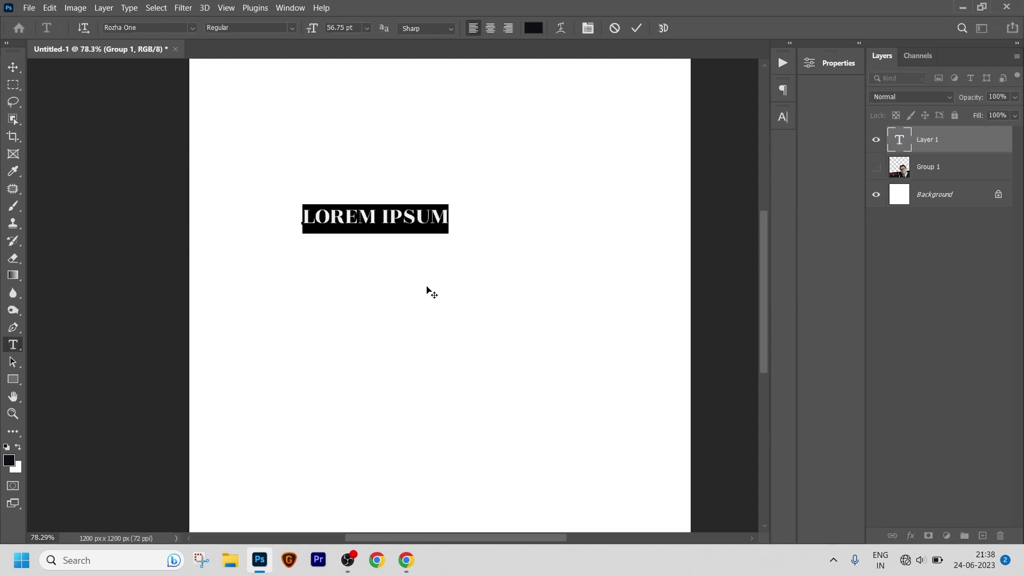
Step: Type the line 'WATCH FULL VIDEO ON' and set it in Gilroy-Medium at 56.75 pt
{"action": "type", "text": "WATCH F"}
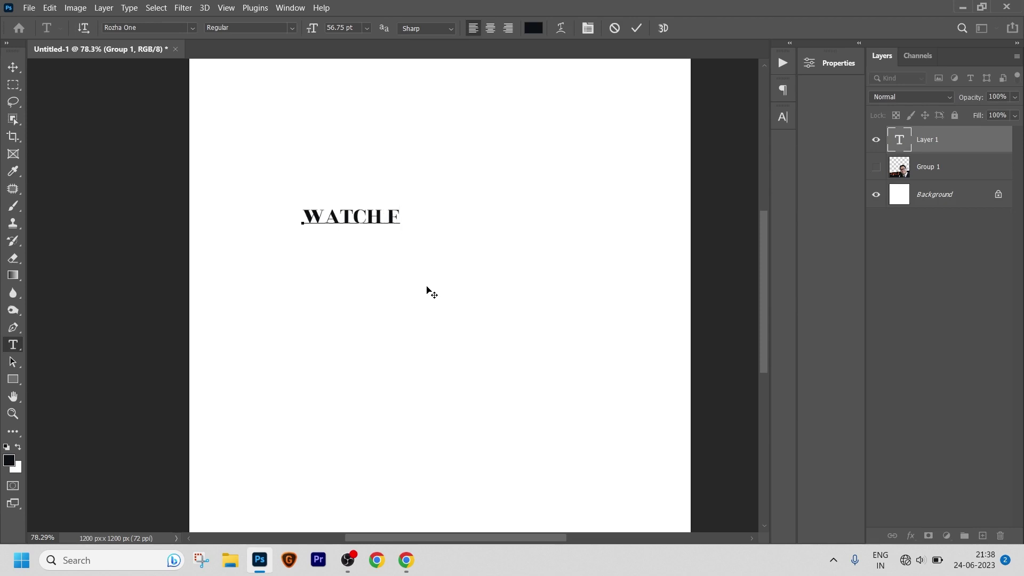
{"action": "type", "text": "ULL VIDEO ON"}
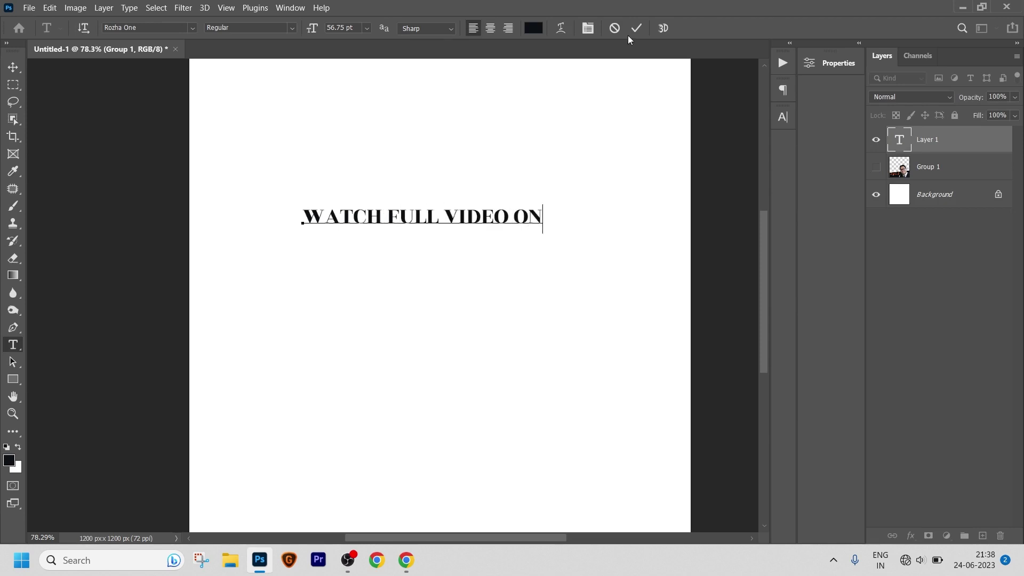
{"action": "left_click", "coordinate": [631, 29]}
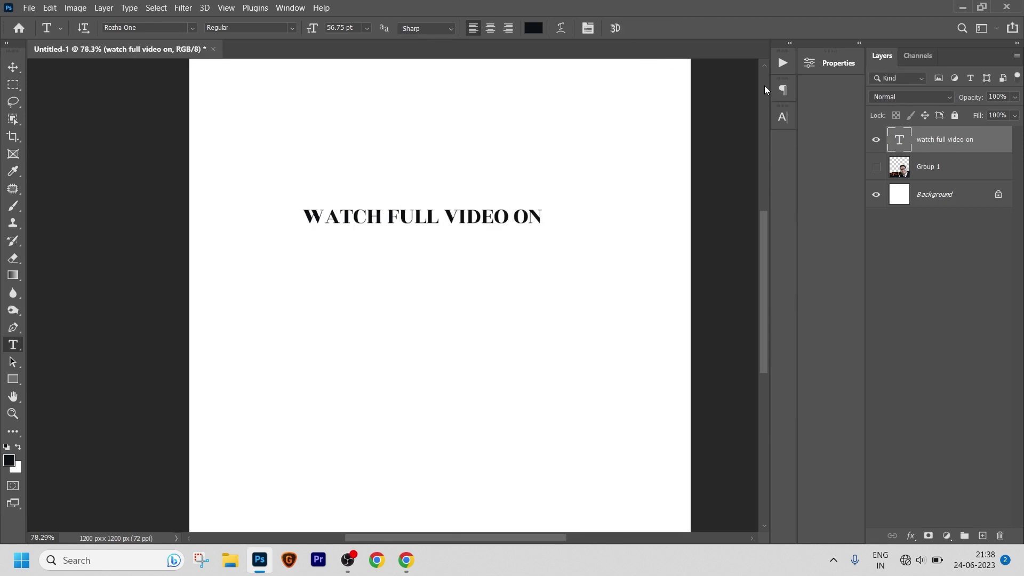
{"action": "left_click", "coordinate": [782, 118]}
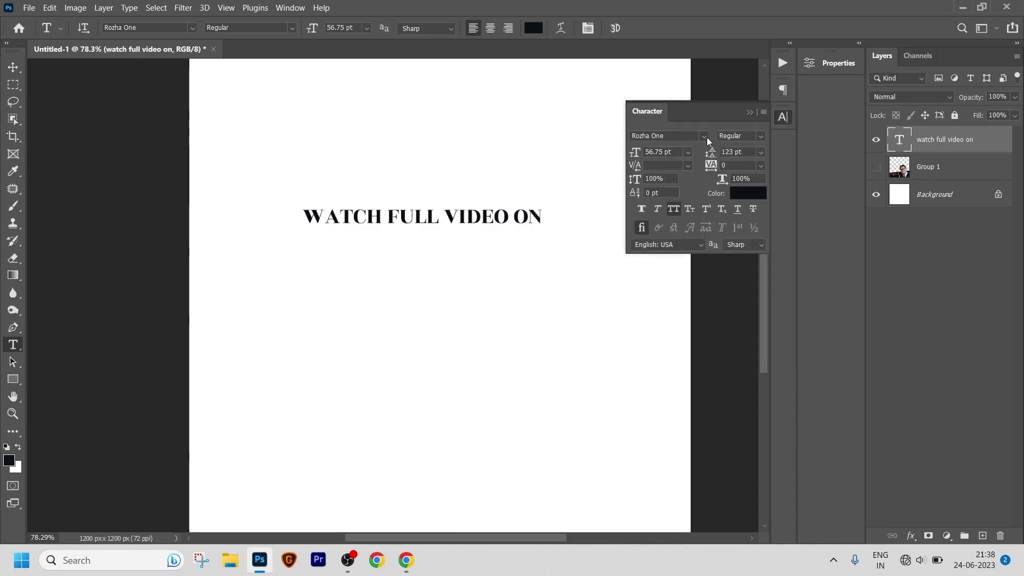
{"action": "type", "text": "gil"}
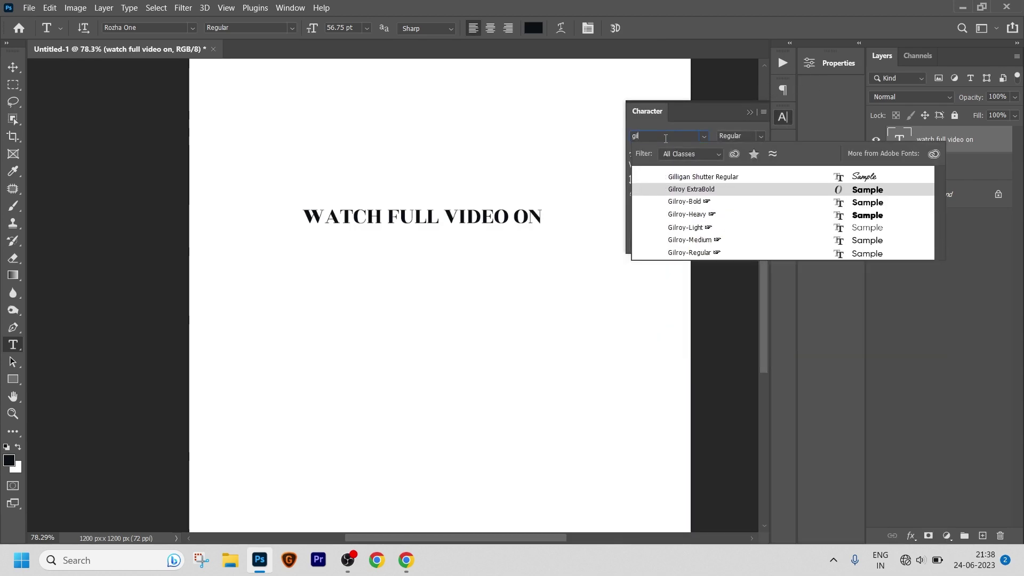
{"action": "left_click", "coordinate": [708, 244]}
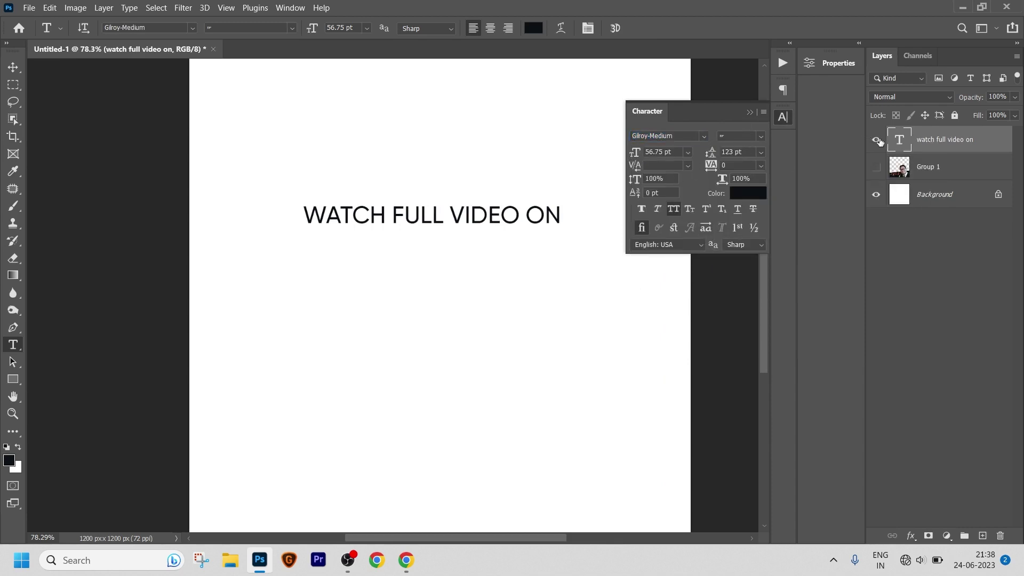
{"action": "left_click", "coordinate": [747, 113]}
{"action": "scroll", "coordinate": [528, 222], "scroll_direction": "down", "scroll_amount": 1}
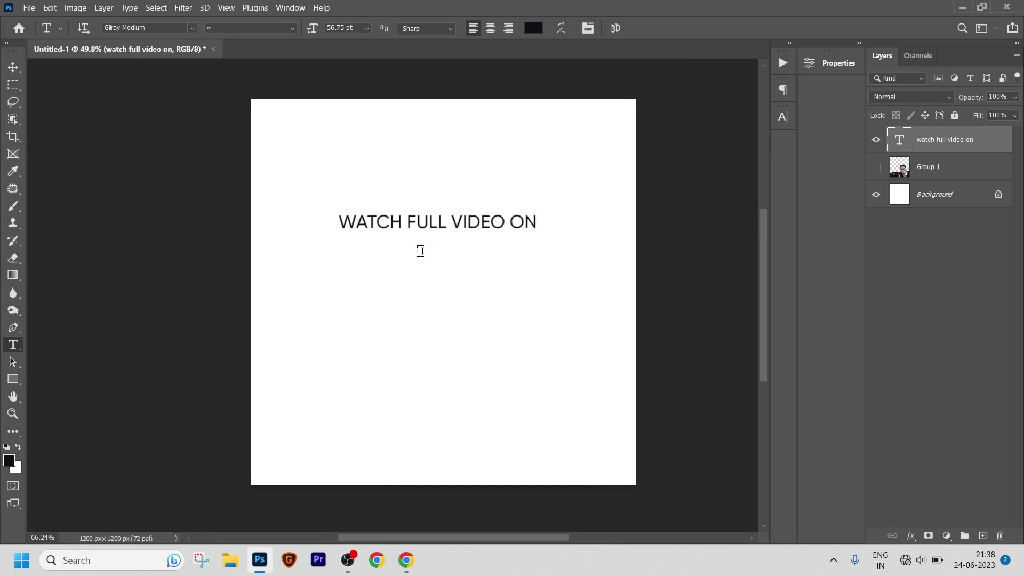
Step: Place D:\Photoshop\Icon\youtube.png into the design and scale it to about 28% below the heading
{"action": "left_click", "coordinate": [29, 8]}
{"action": "left_click", "coordinate": [39, 24]}
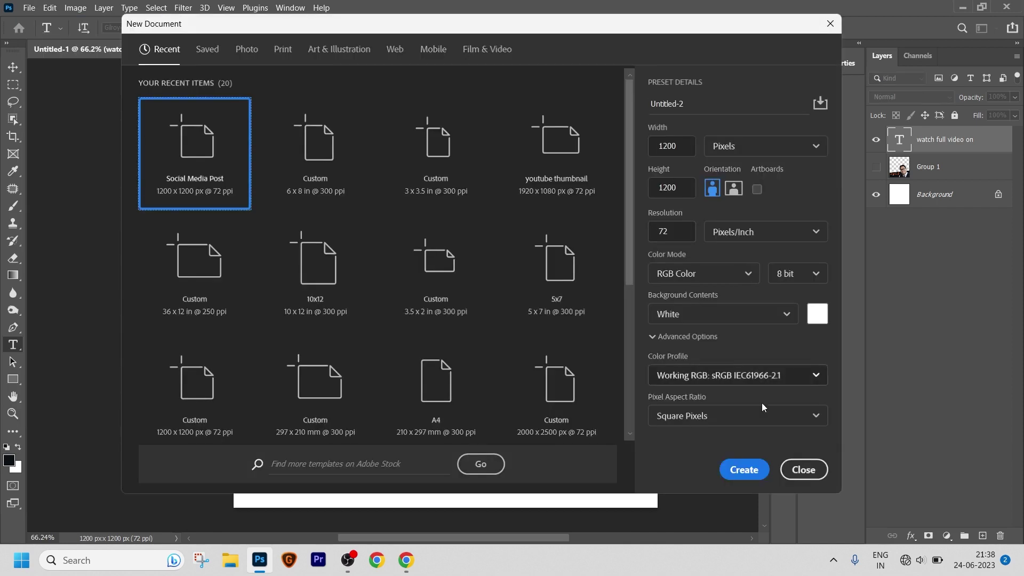
{"action": "left_click", "coordinate": [799, 469]}
{"action": "left_click", "coordinate": [28, 7]}
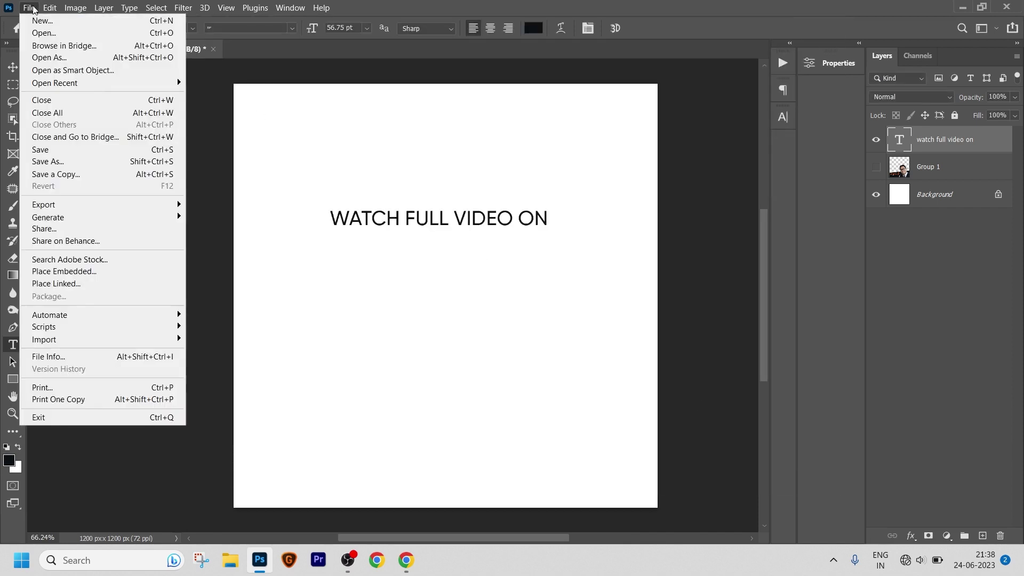
{"action": "left_click", "coordinate": [37, 34]}
{"action": "left_click", "coordinate": [50, 364]}
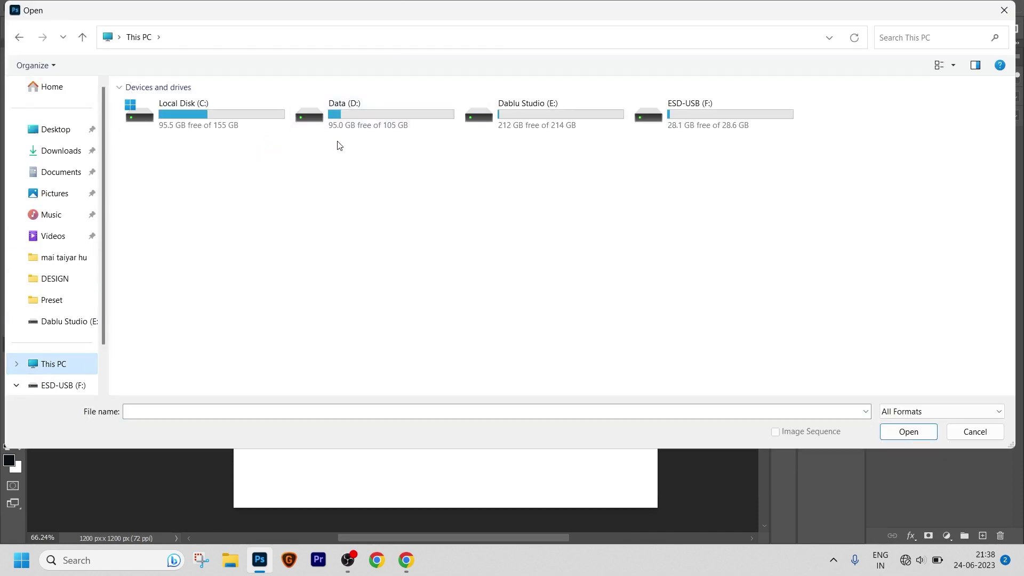
{"action": "double_click", "coordinate": [387, 108]}
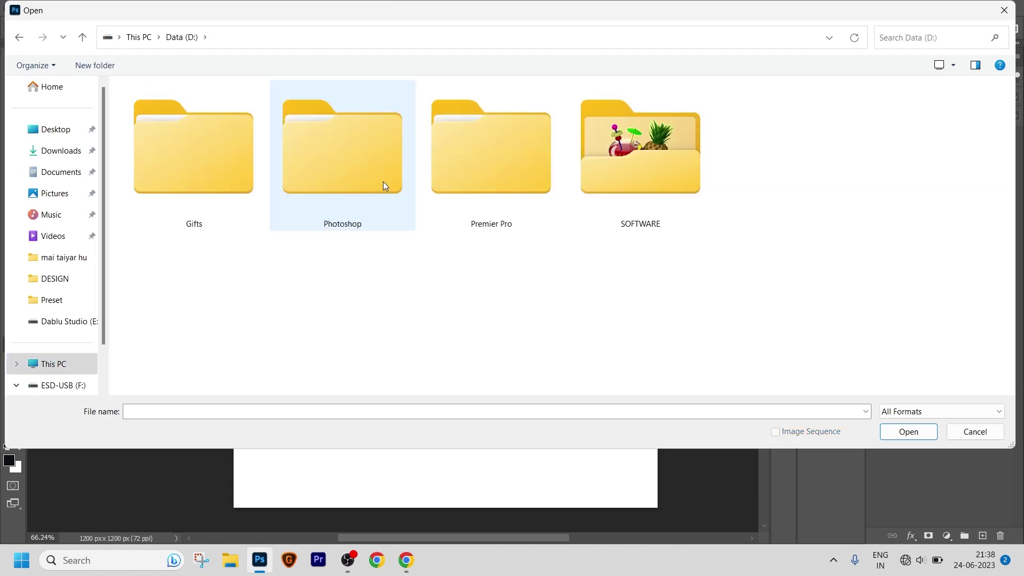
{"action": "double_click", "coordinate": [277, 176]}
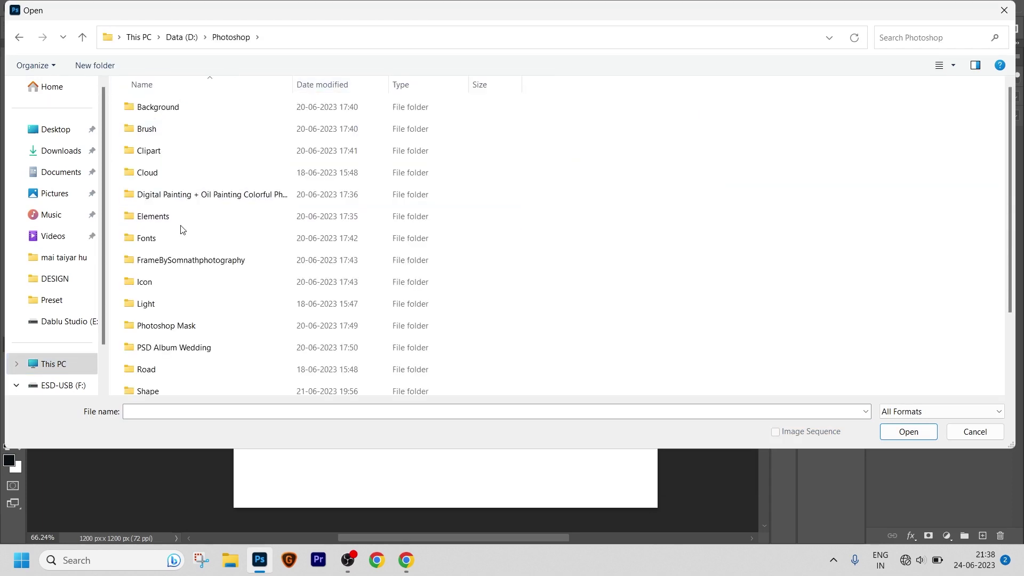
{"action": "double_click", "coordinate": [153, 280]}
{"action": "left_click", "coordinate": [447, 334]}
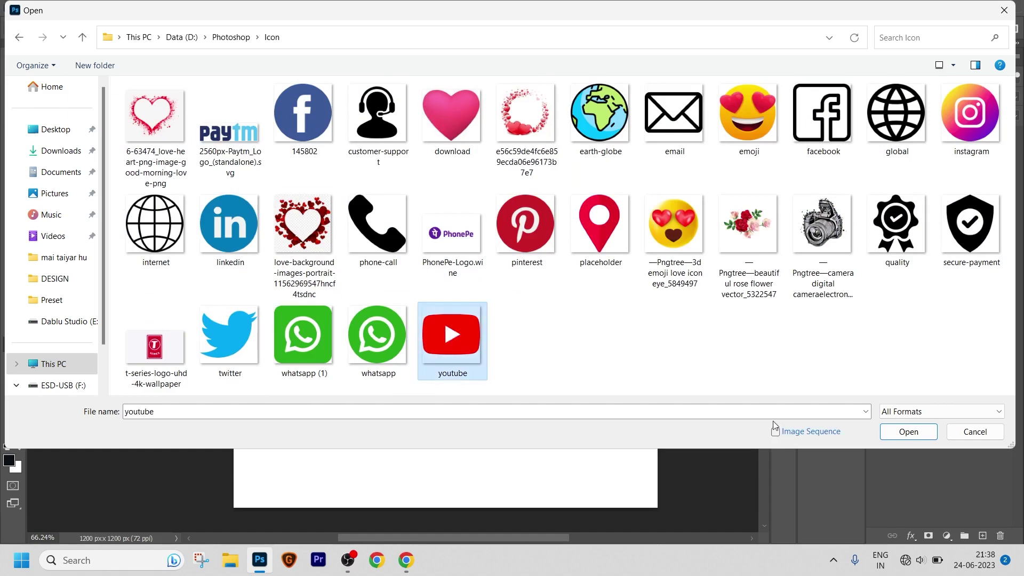
{"action": "left_click", "coordinate": [908, 431]}
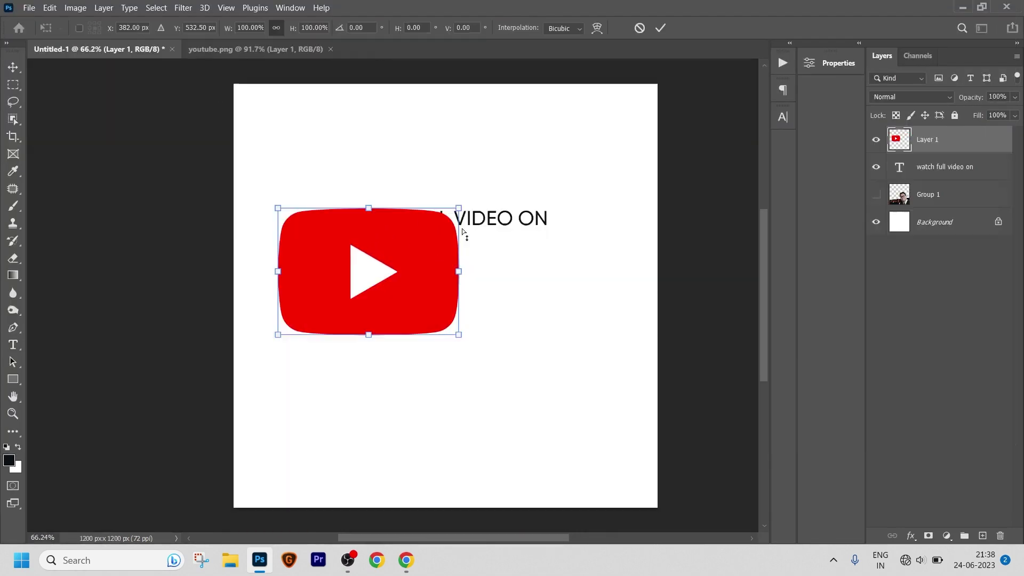
{"action": "mouse_move", "coordinate": [458, 208]}
{"action": "left_mouse_down"}
{"action": "mouse_move", "coordinate": [345, 287]}
{"action": "mouse_move", "coordinate": [376, 261]}
{"action": "mouse_move", "coordinate": [380, 277]}
{"action": "mouse_move", "coordinate": [359, 261]}
{"action": "left_mouse_up"}
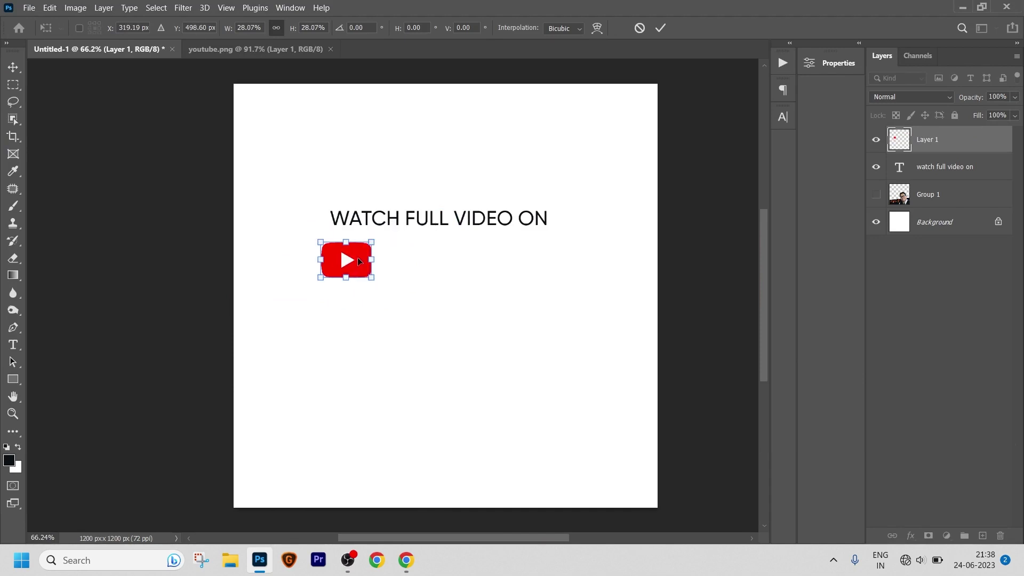
Step: Confirm the logo's size and type the channel handle as a new text line below it
{"action": "left_click", "coordinate": [660, 28]}
{"action": "key", "text": "t"}
{"action": "left_click", "coordinate": [370, 374]}
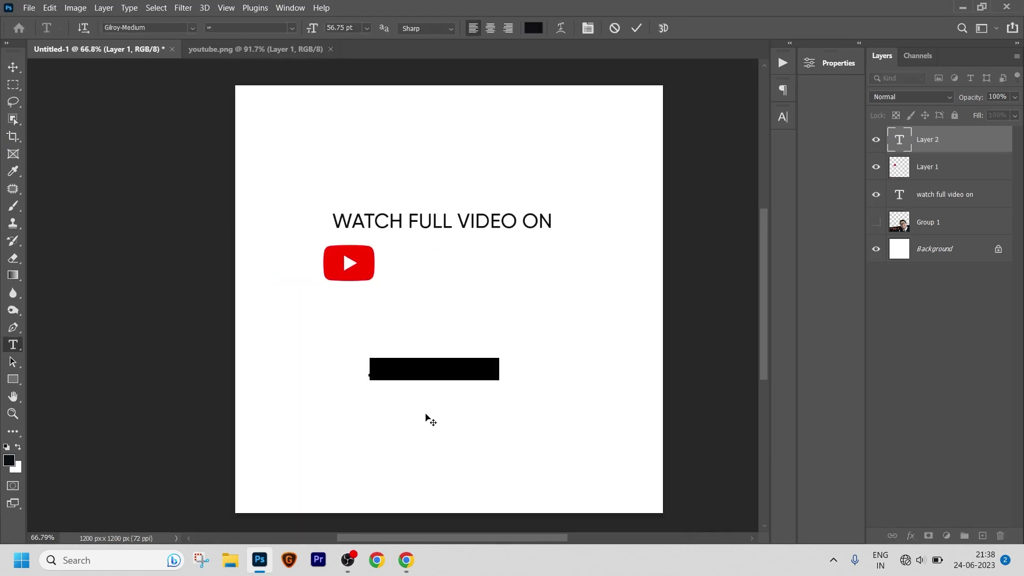
{"action": "key", "text": "BackSpace"}
{"action": "type", "text": "/UJJA"}
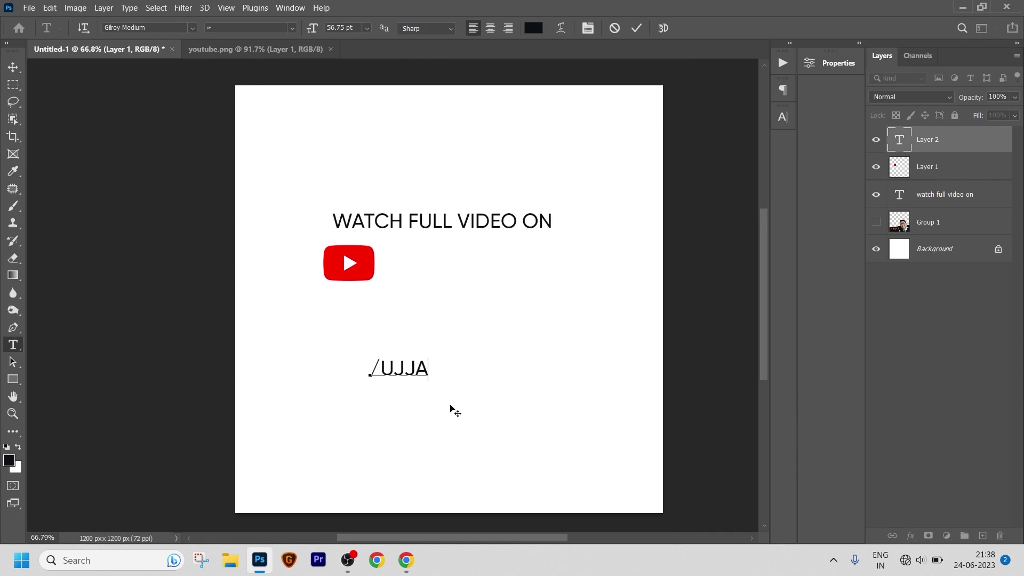
{"action": "type", "text": "WALPATNI"}
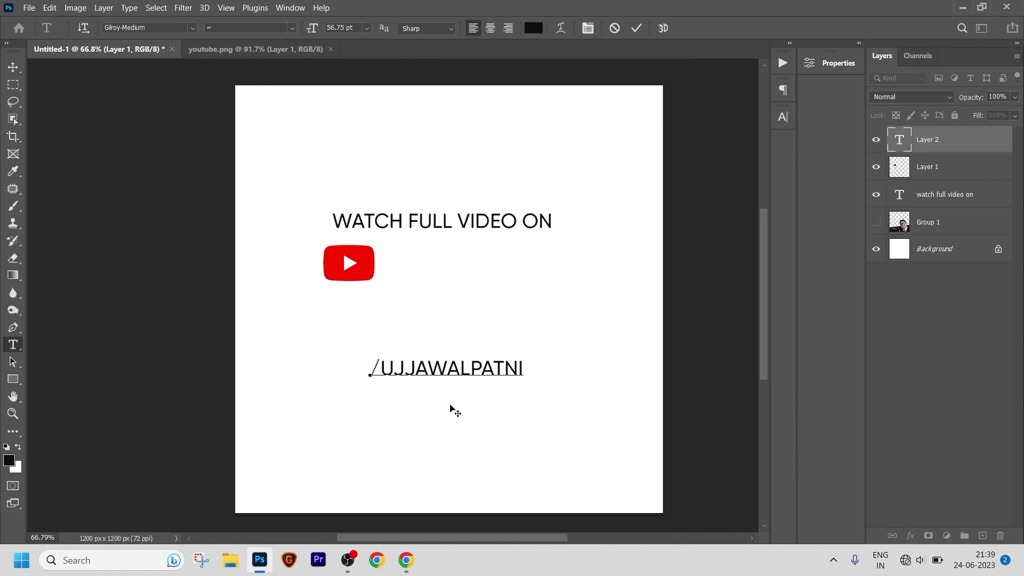
{"action": "left_click", "coordinate": [636, 28]}
Step: Set the handle's font to Gilroy-Heavy and turn off All Caps
{"action": "left_click", "coordinate": [784, 115]}
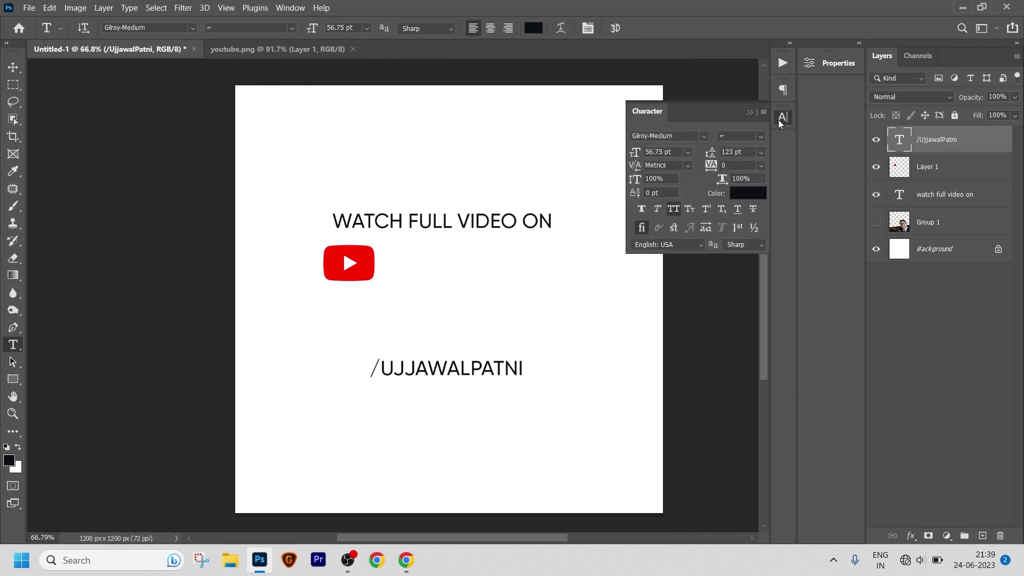
{"action": "left_click", "coordinate": [701, 137]}
{"action": "left_click", "coordinate": [691, 135]}
{"action": "key", "text": "ctrl+shift+Left"}
{"action": "key", "text": "BackSpace"}
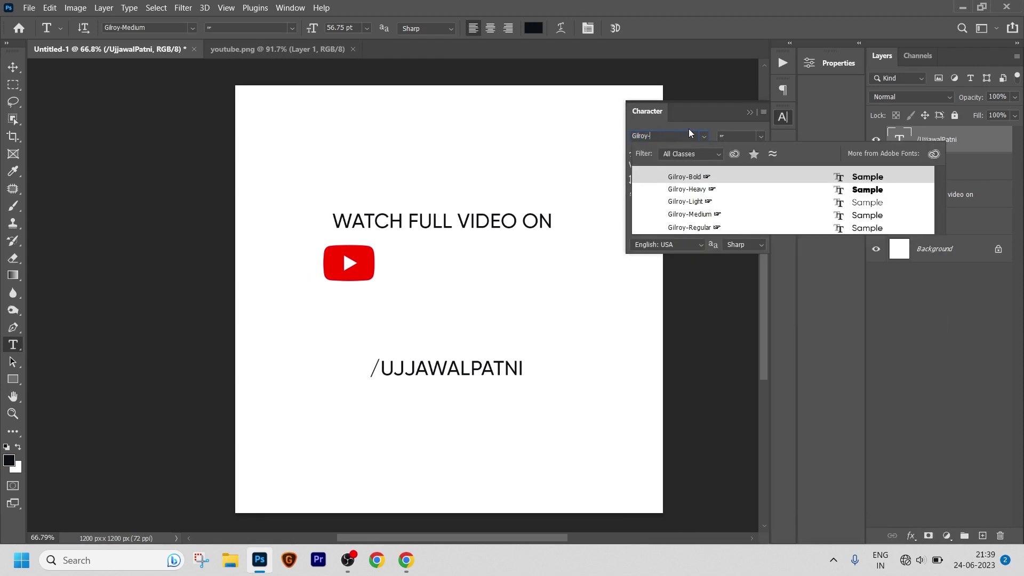
{"action": "left_click", "coordinate": [705, 190]}
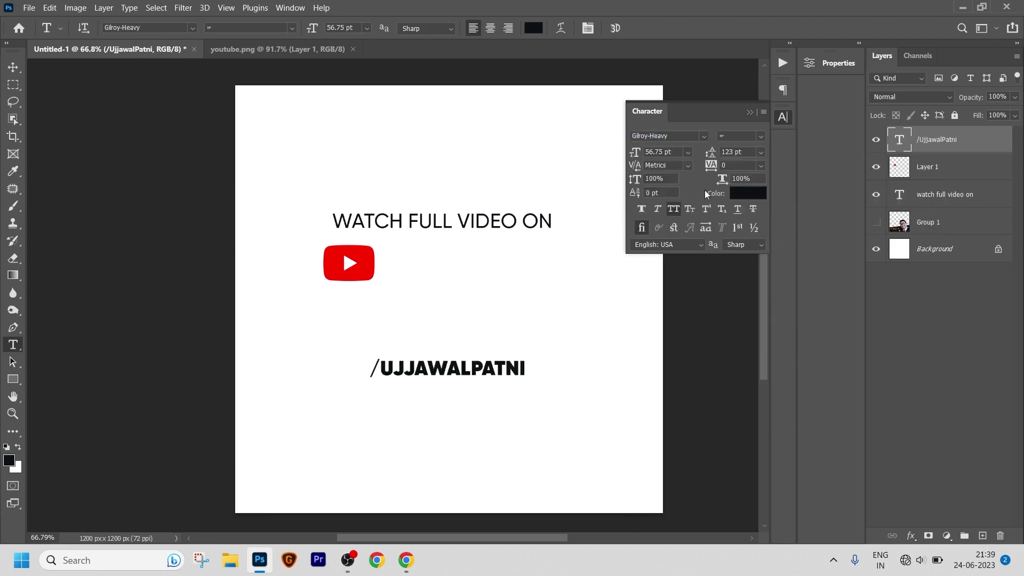
{"action": "left_click", "coordinate": [676, 209]}
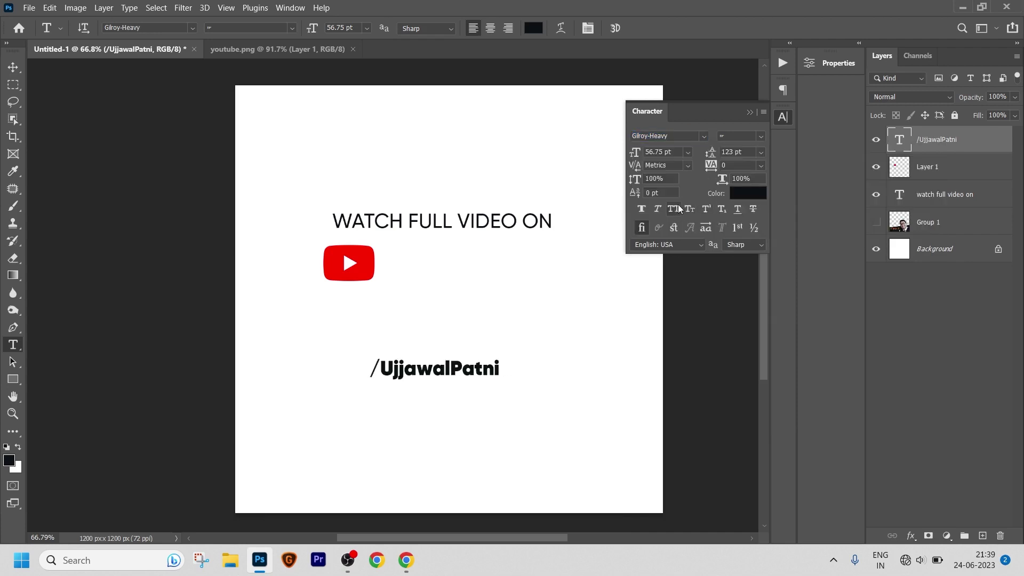
{"action": "left_click", "coordinate": [749, 112]}
Step: Move the handle up beside the YouTube logo and enlarge it
{"action": "key", "text": "v"}
{"action": "mouse_move", "coordinate": [447, 369]}
{"action": "left_mouse_down"}
{"action": "mouse_move", "coordinate": [454, 258]}
{"action": "mouse_move", "coordinate": [623, 289]}
{"action": "left_mouse_up"}
{"action": "key", "text": "ctrl+t"}
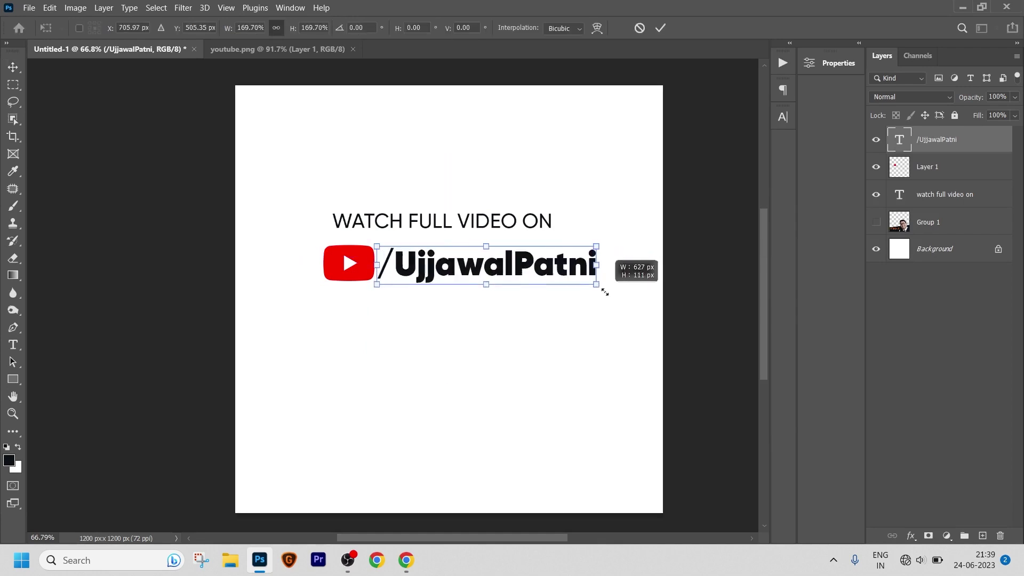
{"action": "key", "text": "Return"}
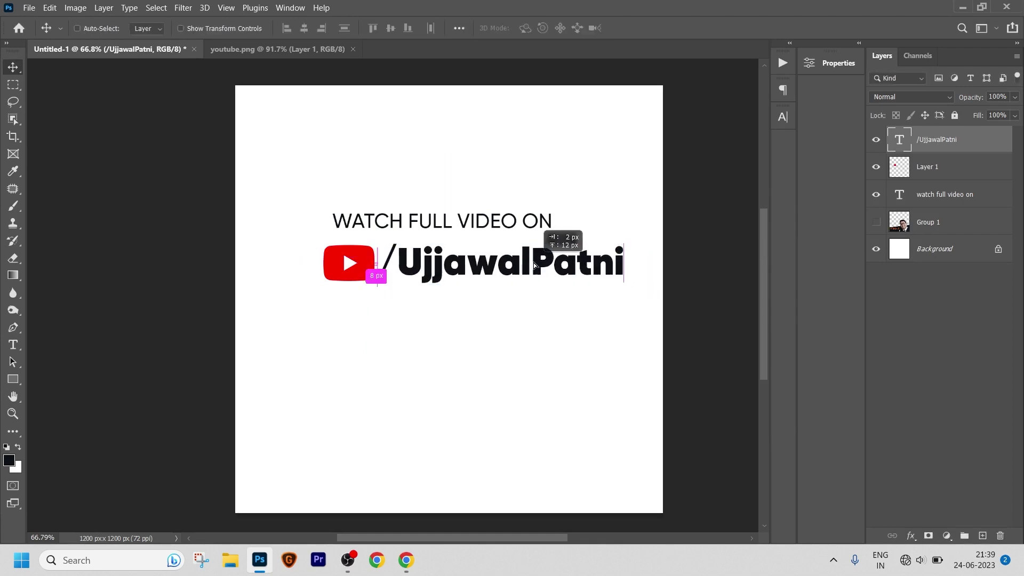
{"action": "scroll", "coordinate": [533, 263], "scroll_direction": "down", "scroll_amount": 3}
Step: Group the logo and handle, centre the heading over them, and nudge the heading down
{"action": "left_click", "coordinate": [949, 172], "text": "shift"}
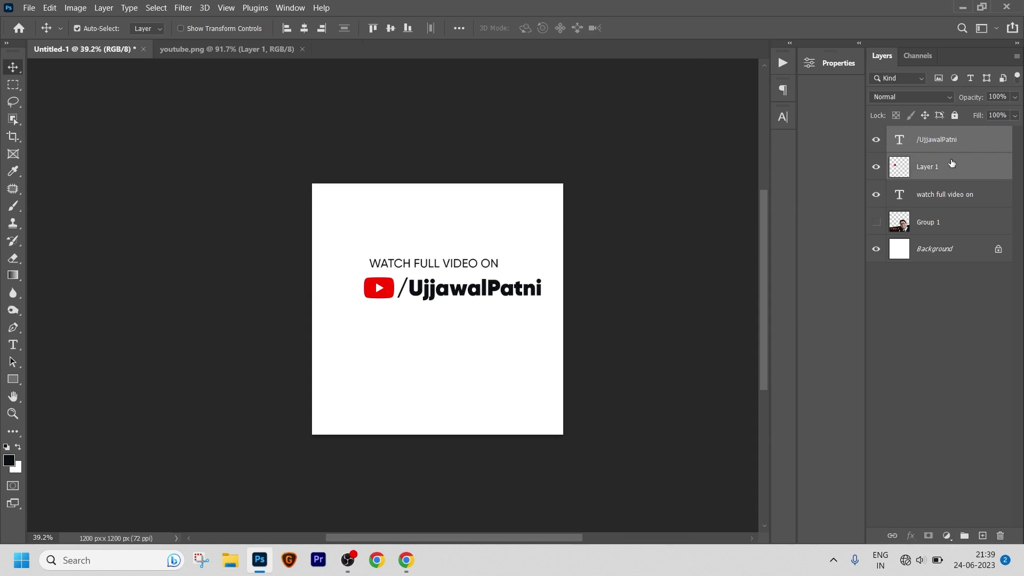
{"action": "key", "text": "ctrl+g"}
{"action": "left_click", "coordinate": [950, 162], "text": "shift"}
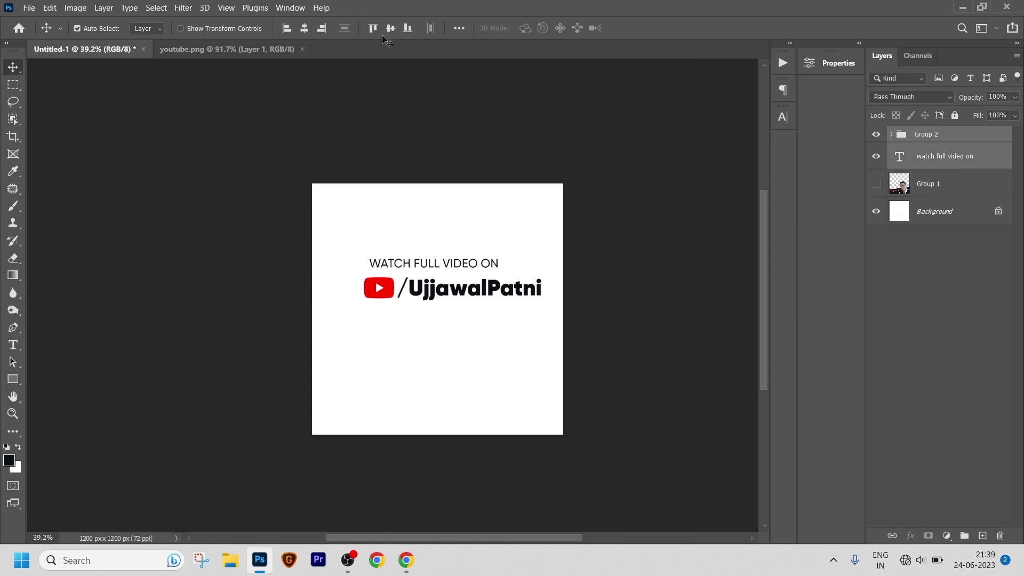
{"action": "left_click", "coordinate": [304, 28]}
{"action": "left_click", "coordinate": [954, 162]}
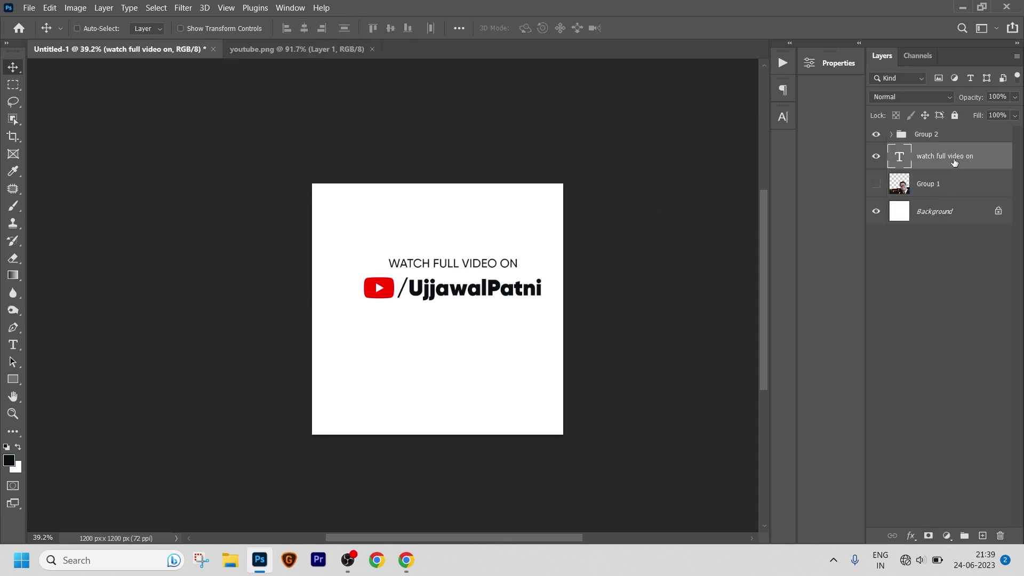
{"action": "key", "text": "shift+Down"}
{"action": "key", "text": "shift+Down"}
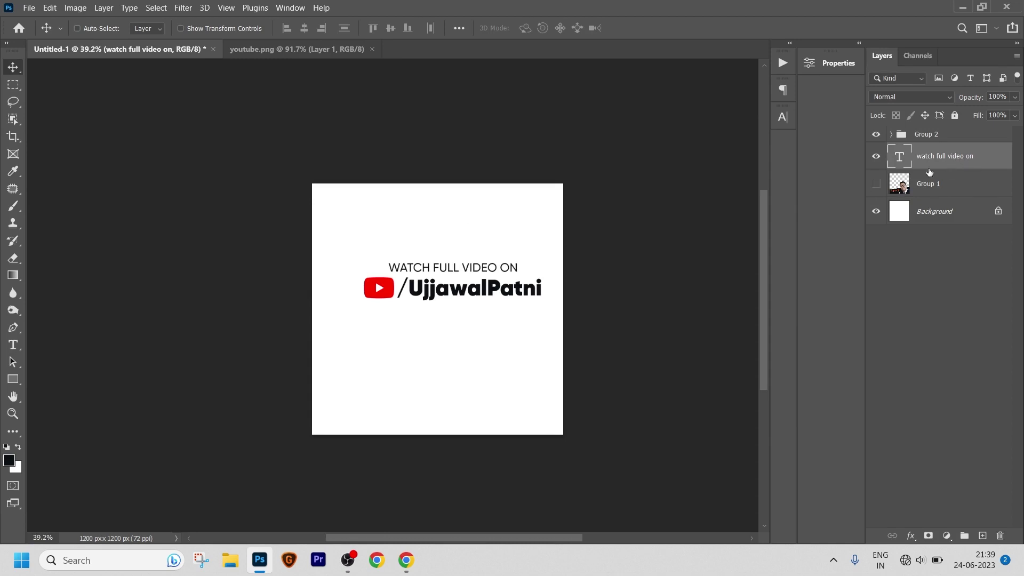
Step: Enlarge the logo-and-handle group slightly with Free Transform
{"action": "scroll", "coordinate": [545, 236], "scroll_direction": "up", "scroll_amount": 3}
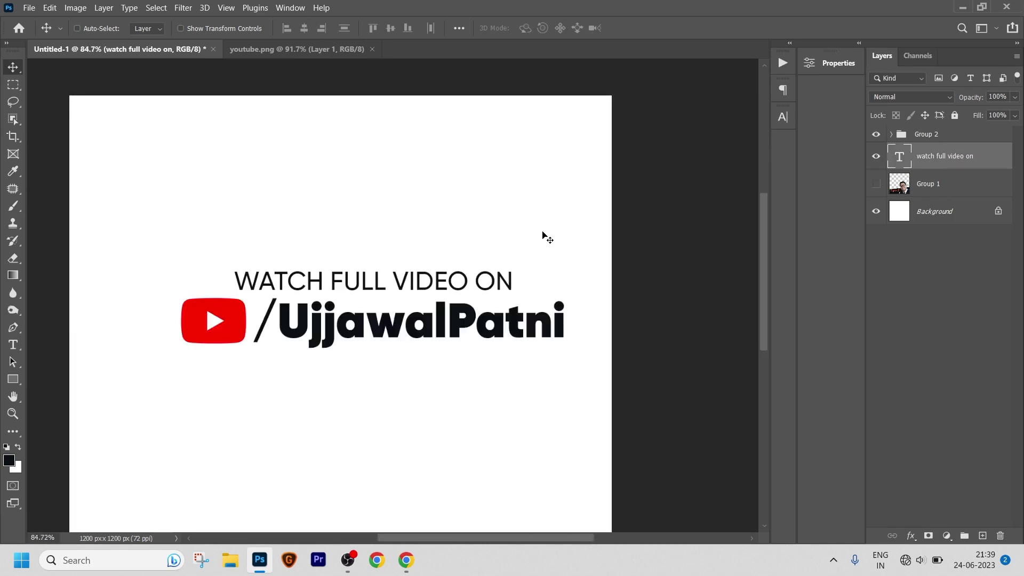
{"action": "scroll", "coordinate": [547, 238], "scroll_direction": "down", "scroll_amount": 3}
{"action": "key", "text": "alt+bracketright"}
{"action": "key", "text": "ctrl+t"}
{"action": "left_click_drag", "start_coordinate": [347, 305], "coordinate": [322, 308]}
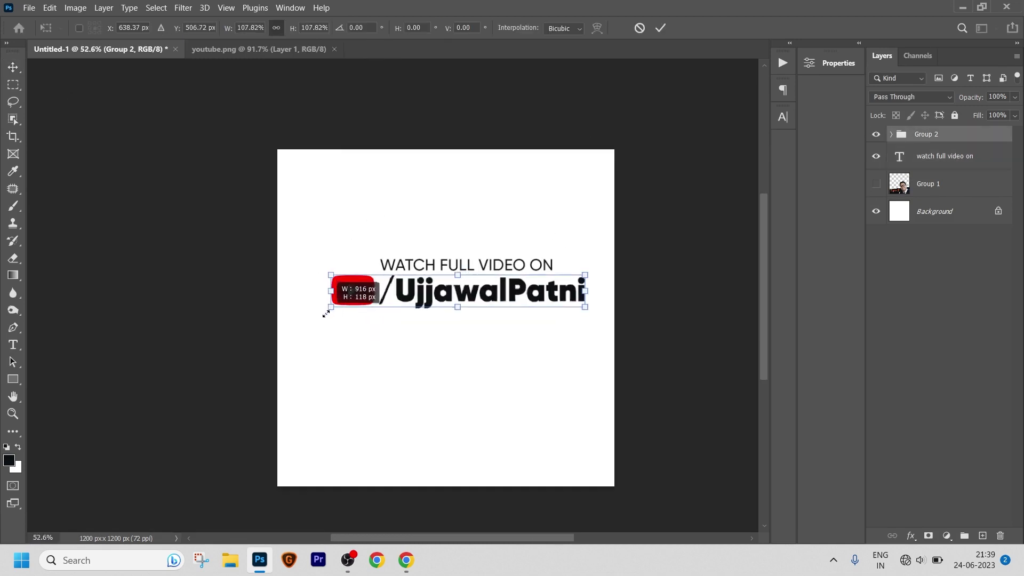
{"action": "left_click", "coordinate": [660, 28]}
Step: Re-centre the heading over the logo group and group them all into Group 3
{"action": "left_click", "coordinate": [941, 160], "text": "shift"}
{"action": "left_click", "coordinate": [305, 30]}
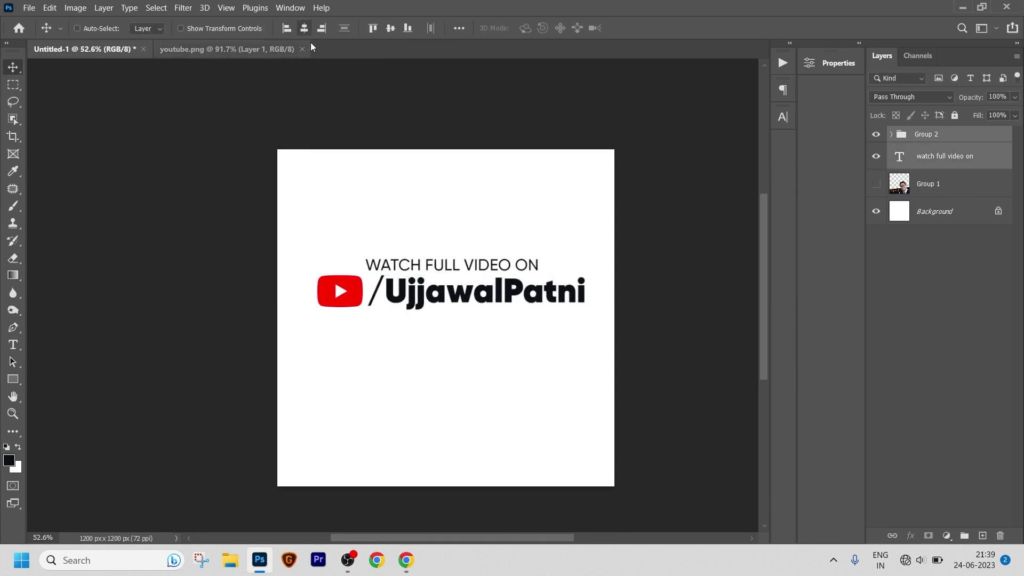
{"action": "scroll", "coordinate": [661, 91], "scroll_direction": "down", "scroll_amount": 2}
{"action": "key", "text": "ctrl+g"}
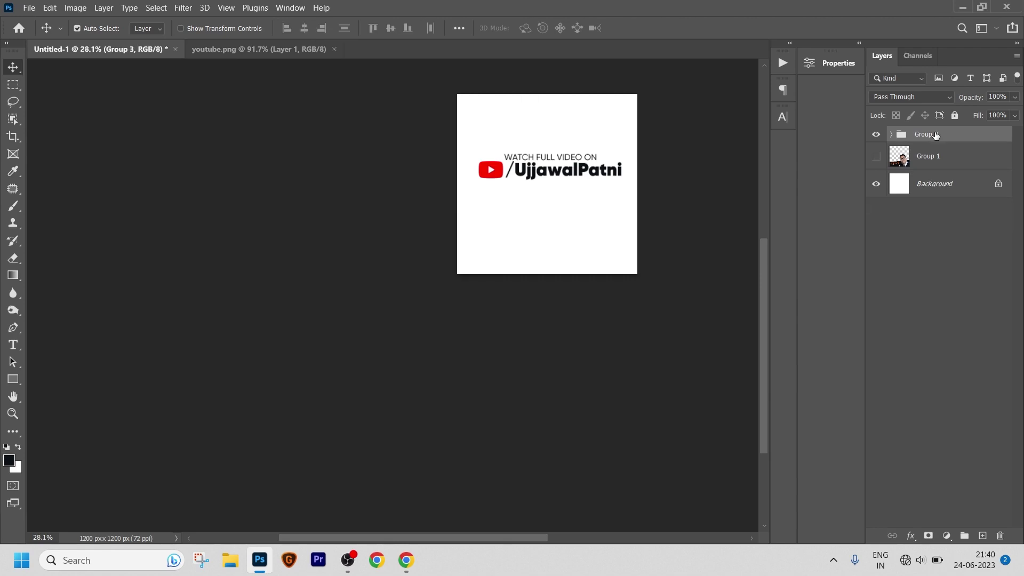
{"action": "right_click", "coordinate": [933, 137]}
{"action": "left_click", "coordinate": [831, 178]}
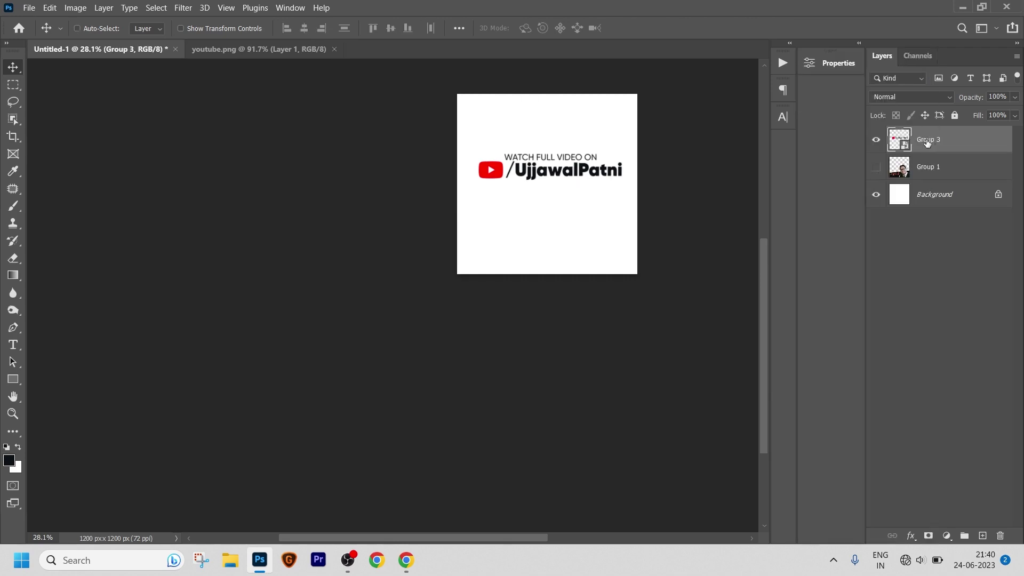
{"action": "right_click", "coordinate": [927, 143]}
{"action": "left_click", "coordinate": [789, 244]}
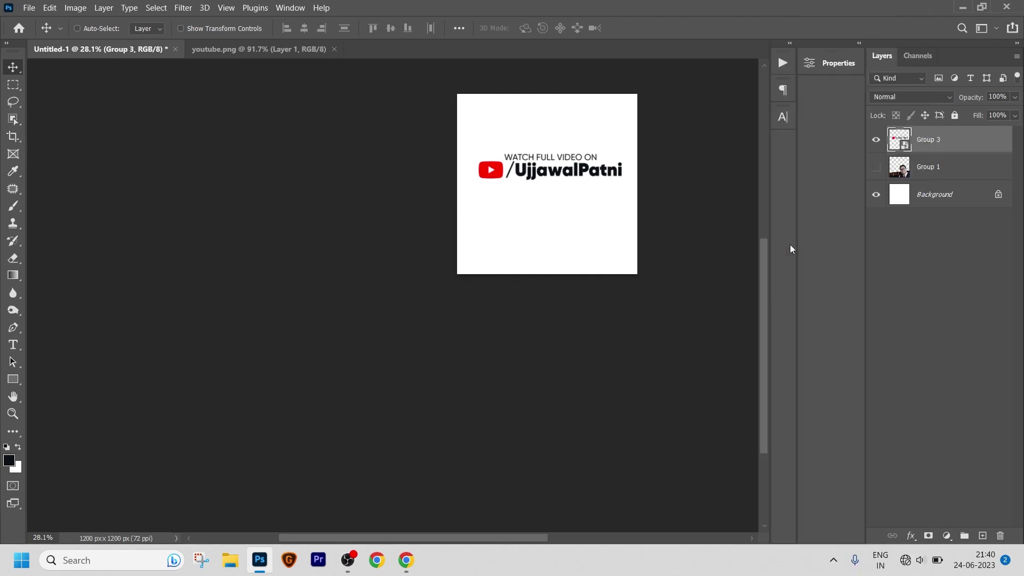
Step: Hide and delete the white Background layer, keeping Group 3 and Group 1 visible
{"action": "left_click", "coordinate": [876, 195]}
{"action": "left_click", "coordinate": [877, 141]}
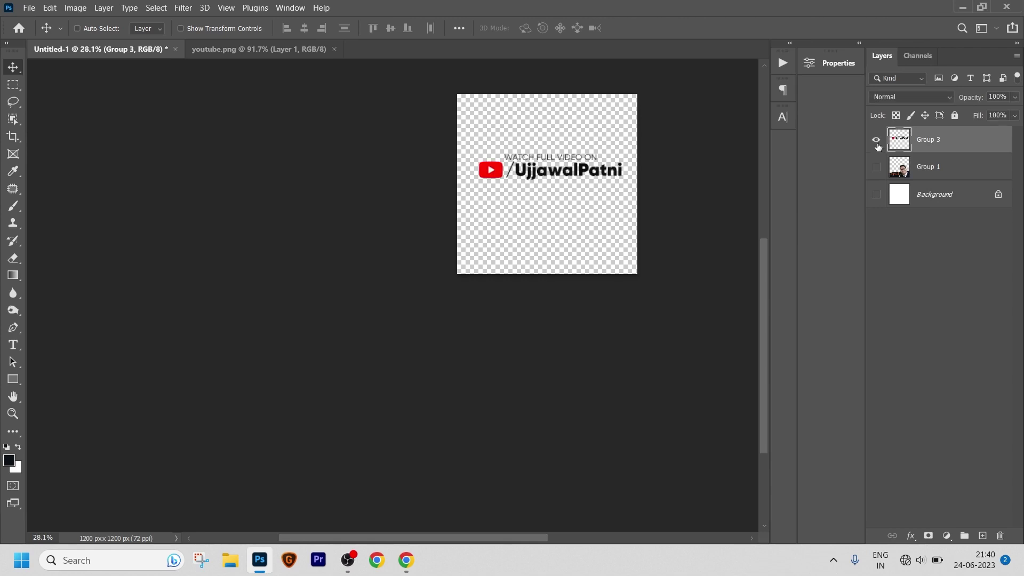
{"action": "left_click", "coordinate": [875, 167]}
{"action": "left_click", "coordinate": [875, 167]}
{"action": "left_click", "coordinate": [933, 194]}
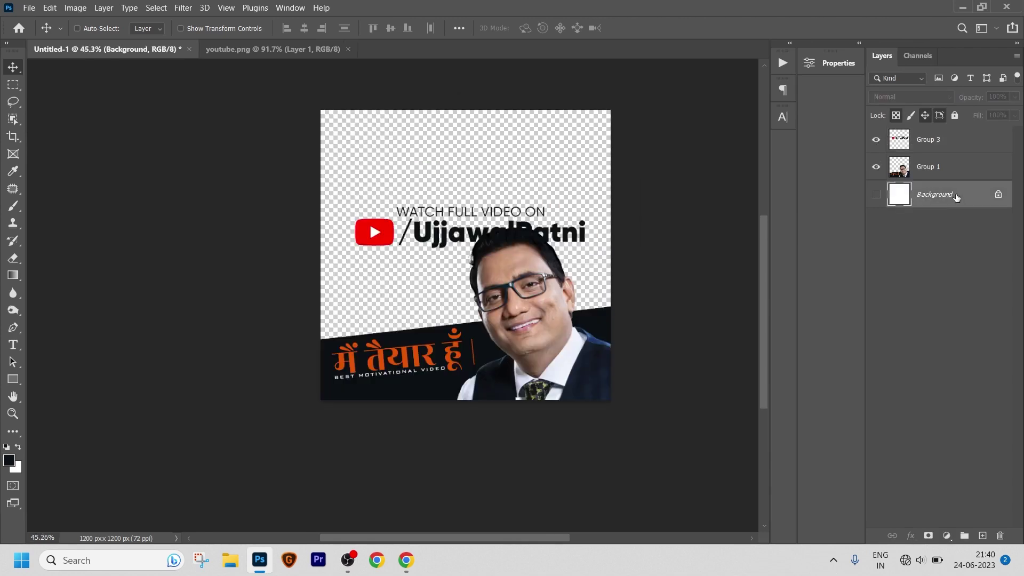
{"action": "key", "text": "Delete"}
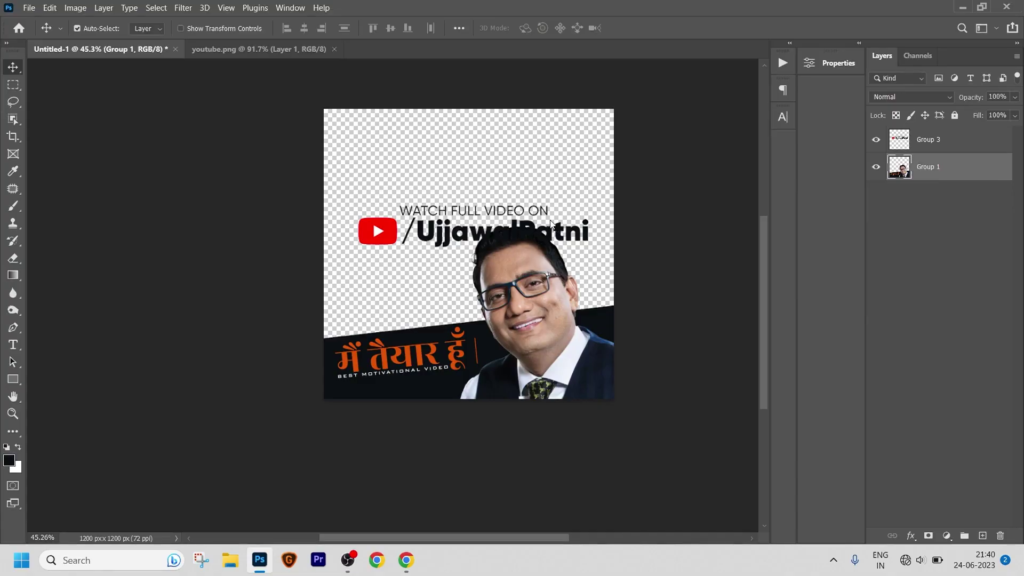
Step: Save the design as psd.psd in Desktop > mai taiyar hu, then launch Premiere Pro
{"action": "key", "text": "ctrl+shift+s"}
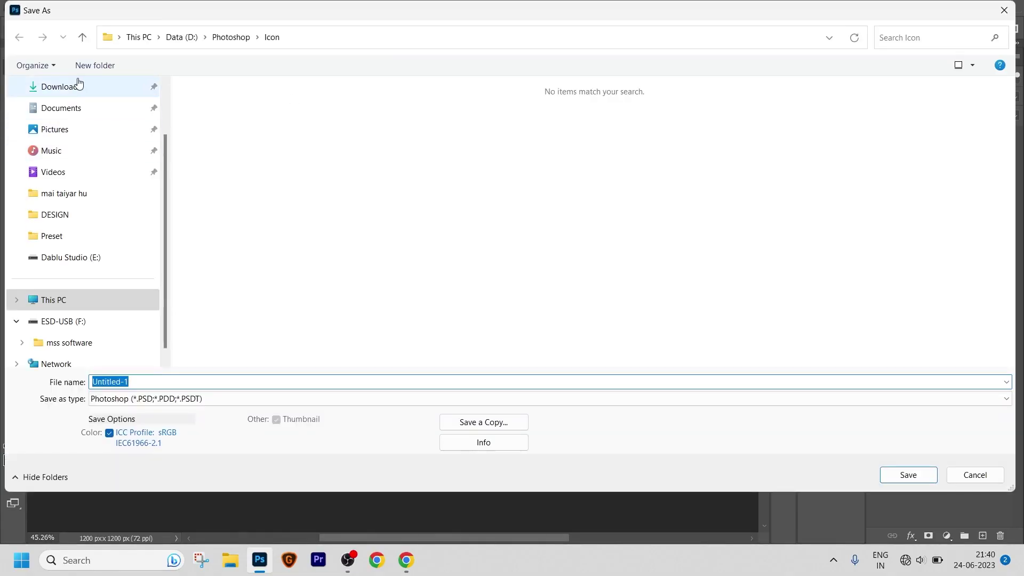
{"action": "scroll", "coordinate": [54, 107], "scroll_direction": "up", "scroll_amount": 1}
{"action": "left_click", "coordinate": [53, 129]}
{"action": "double_click", "coordinate": [598, 169]}
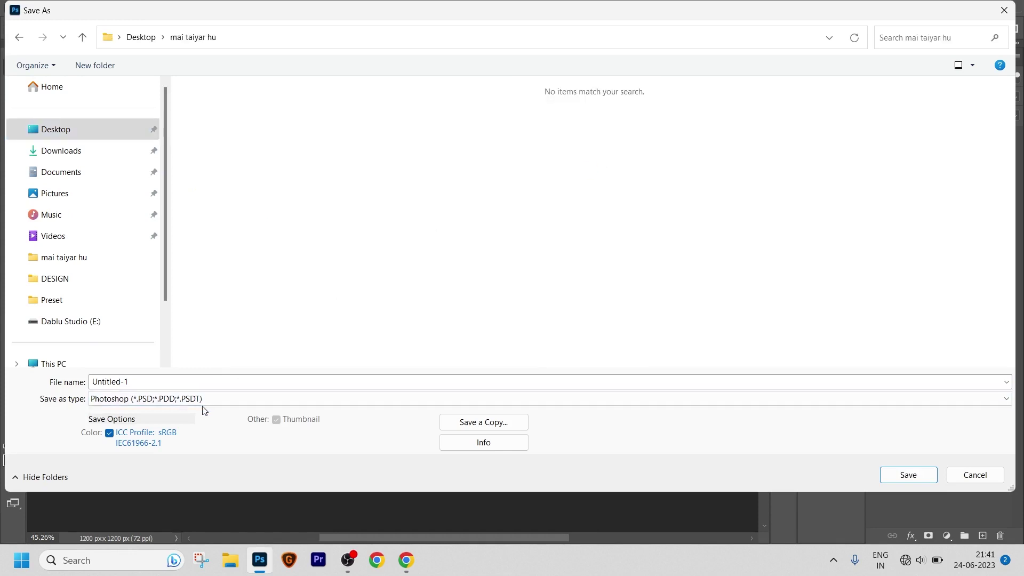
{"action": "left_click", "coordinate": [167, 382]}
{"action": "type", "text": "psd"}
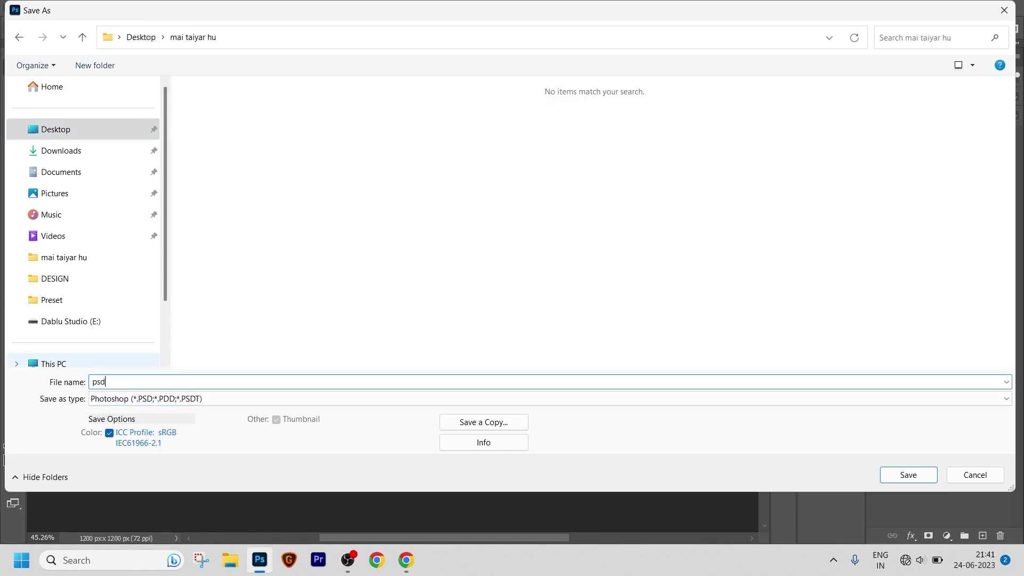
{"action": "key", "text": "Return"}
{"action": "left_click", "coordinate": [318, 560]}
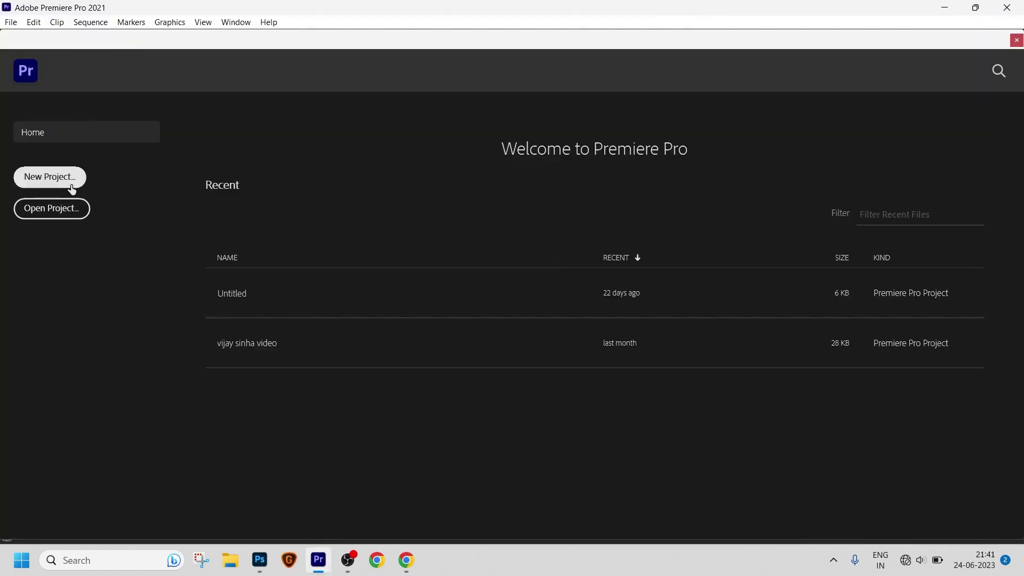
Step: Create a new Untitled project saved on the Desktop and open the Import dialog
{"action": "left_click", "coordinate": [65, 183]}
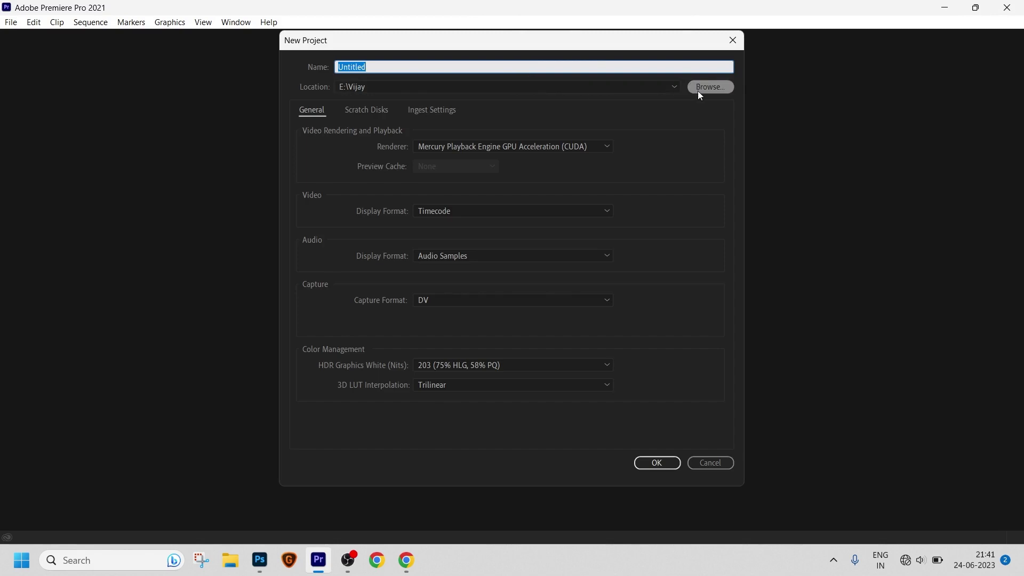
{"action": "left_click", "coordinate": [699, 88]}
{"action": "left_click", "coordinate": [335, 179]}
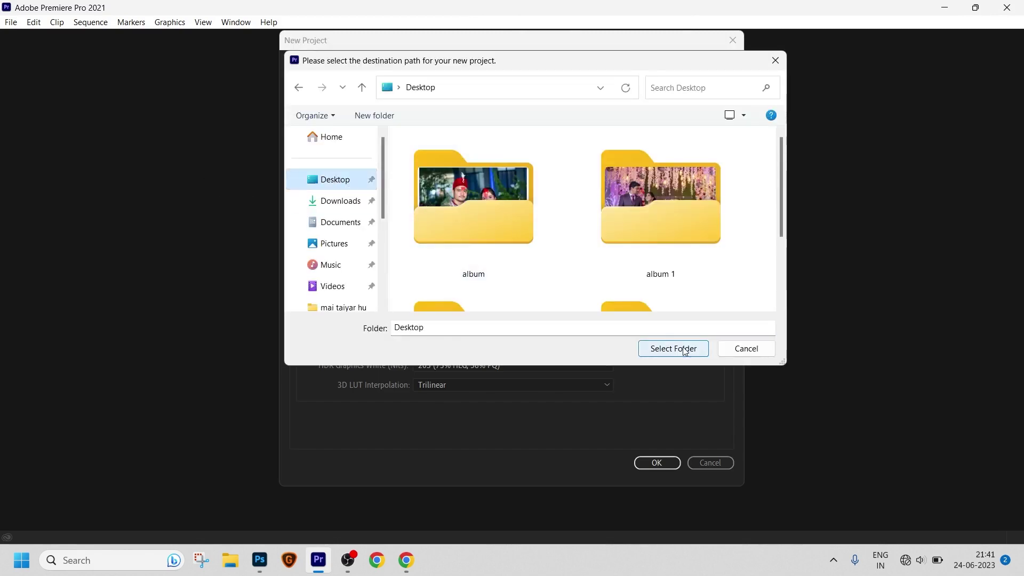
{"action": "left_click", "coordinate": [673, 349]}
{"action": "key", "text": "Return"}
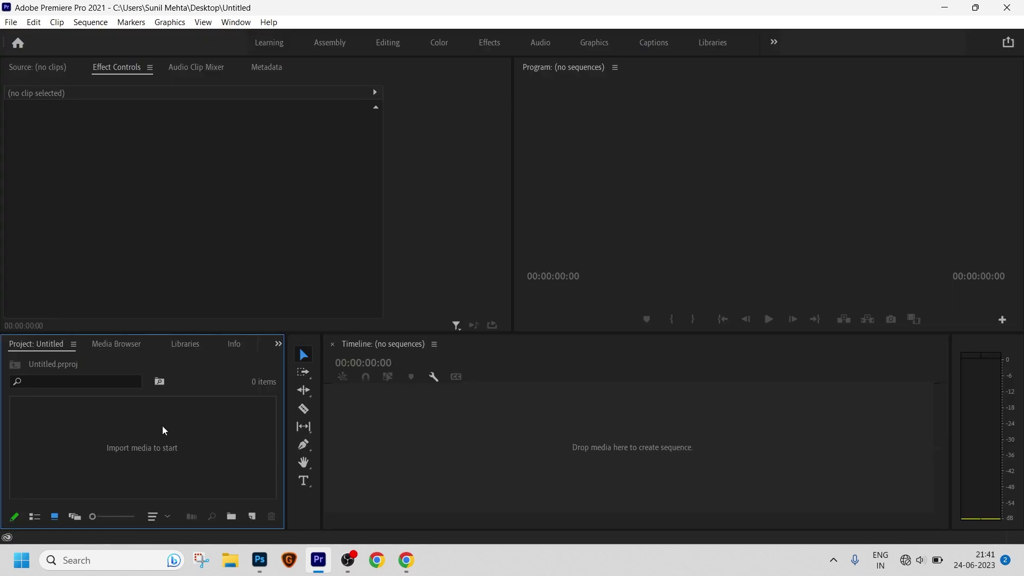
{"action": "double_click", "coordinate": [168, 425]}
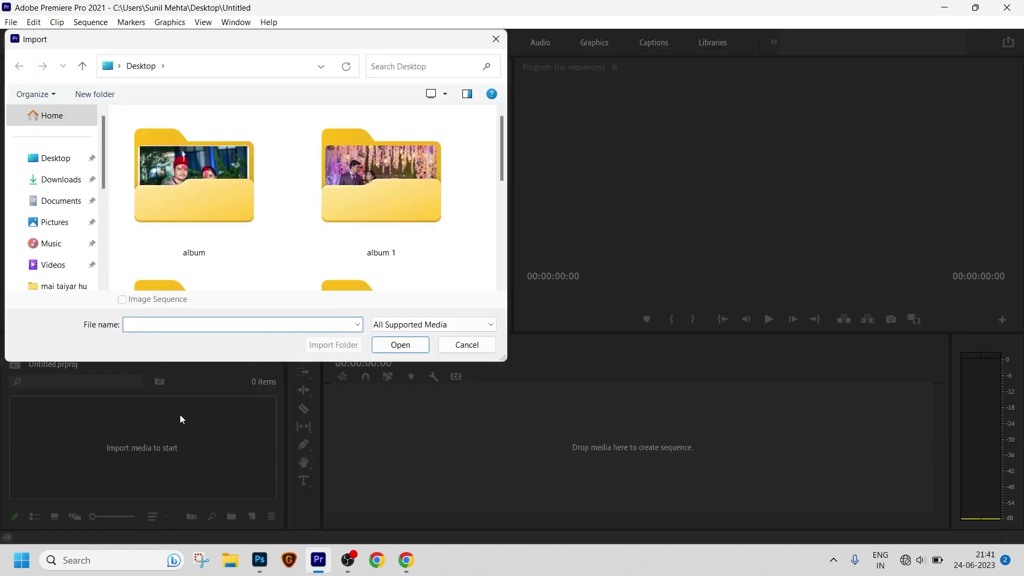
Step: Import psd.psd from mai taiyar hu with Import As set to Individual Layers
{"action": "scroll", "coordinate": [272, 213], "scroll_direction": "down", "scroll_amount": 5}
{"action": "scroll", "coordinate": [258, 229], "scroll_direction": "up", "scroll_amount": 1}
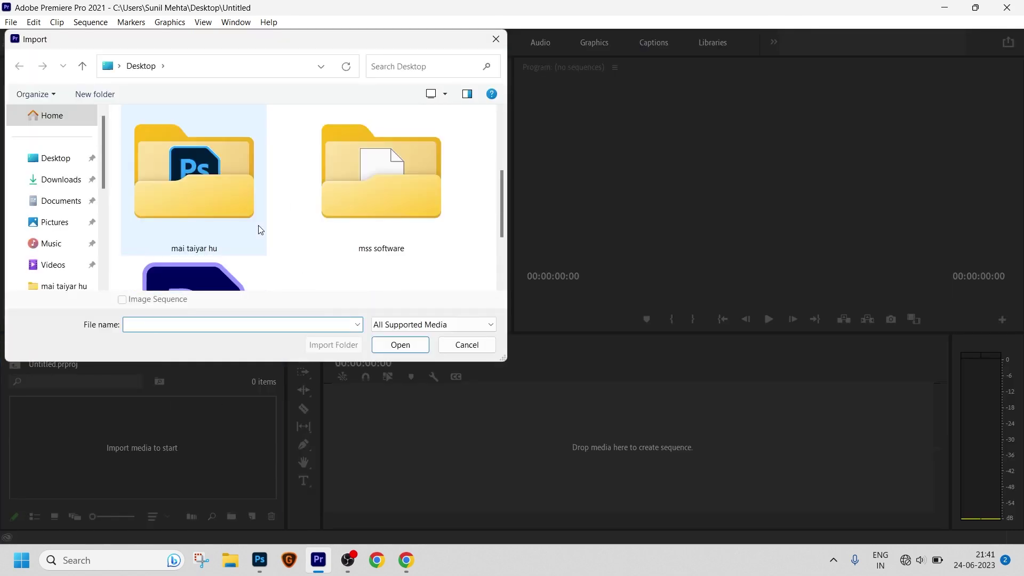
{"action": "double_click", "coordinate": [221, 197]}
{"action": "left_click", "coordinate": [232, 155]}
{"action": "left_click", "coordinate": [414, 351]}
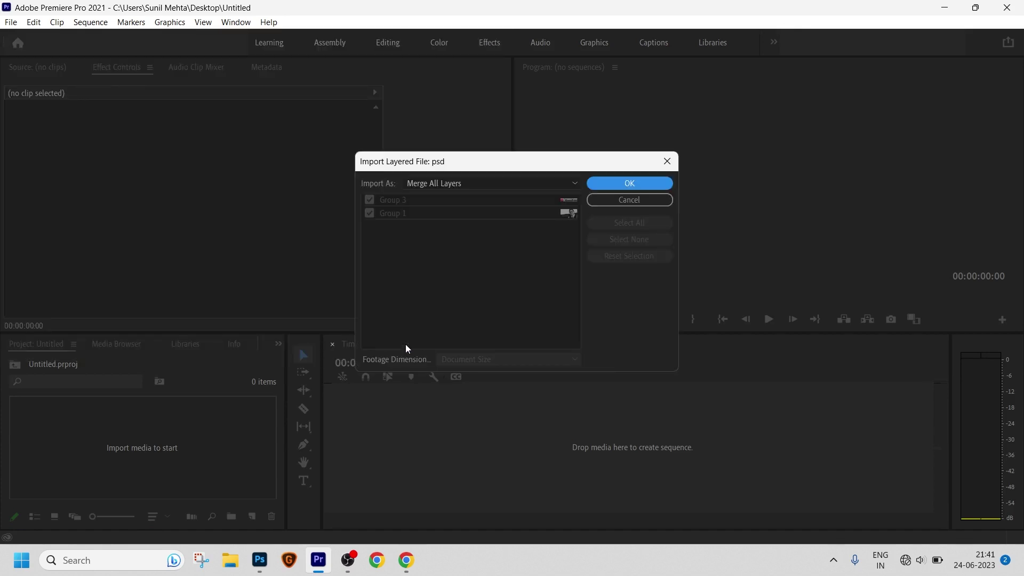
{"action": "left_click", "coordinate": [450, 184]}
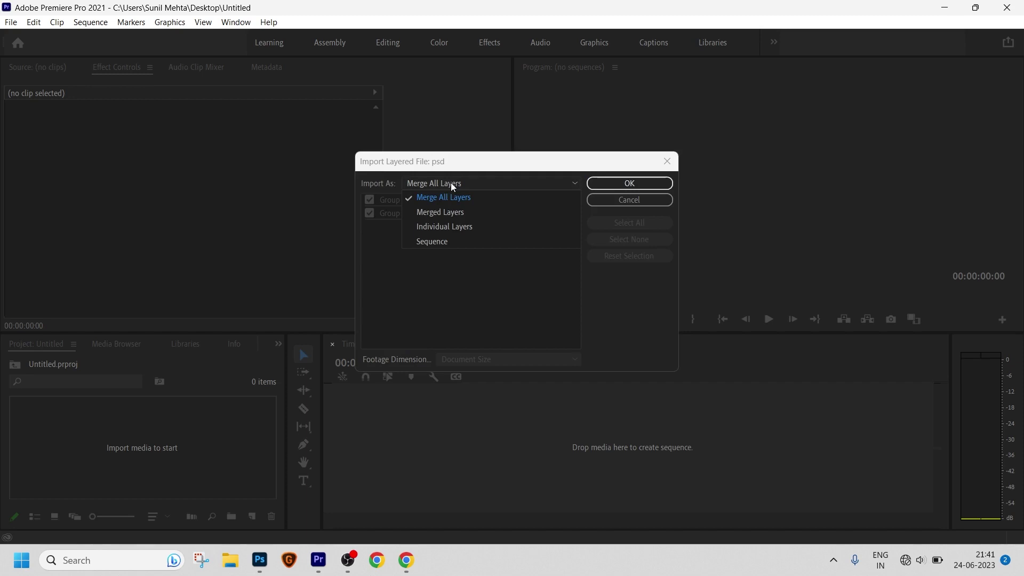
{"action": "left_click", "coordinate": [443, 231]}
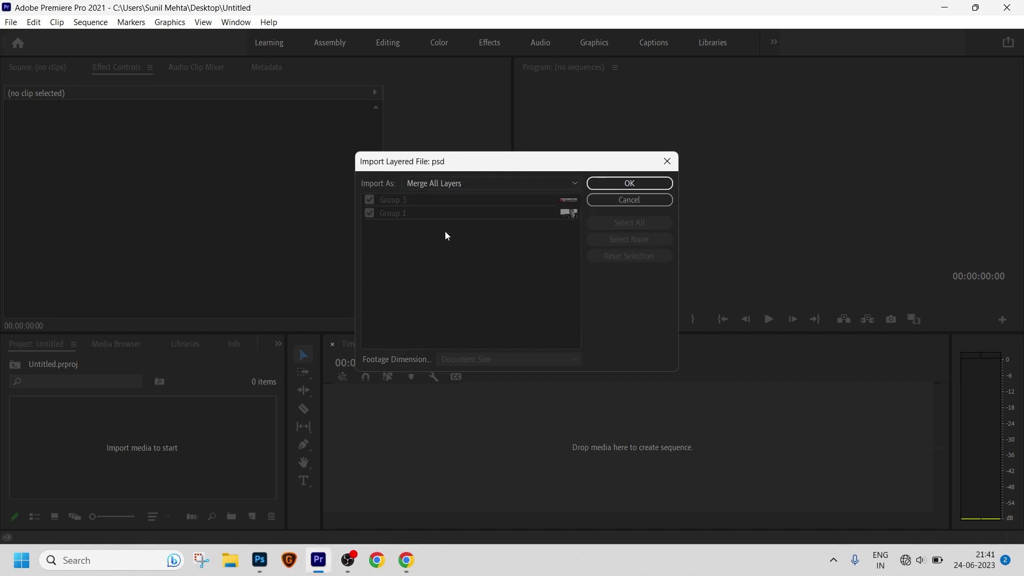
{"action": "left_click", "coordinate": [643, 181]}
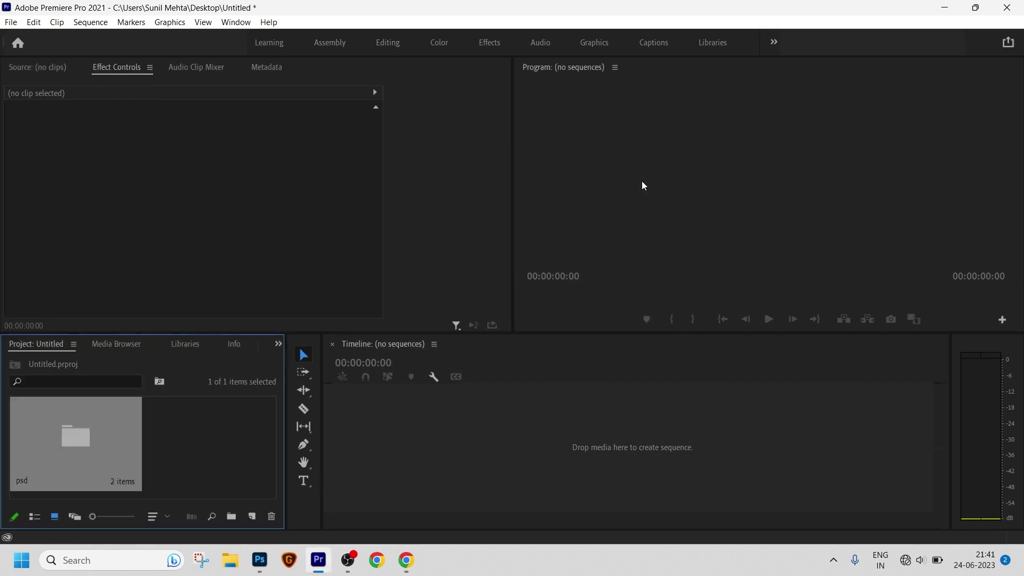
Step: Build a psd sequence from Group 1 and Group 3, with both clips on V2
{"action": "double_click", "coordinate": [95, 432]}
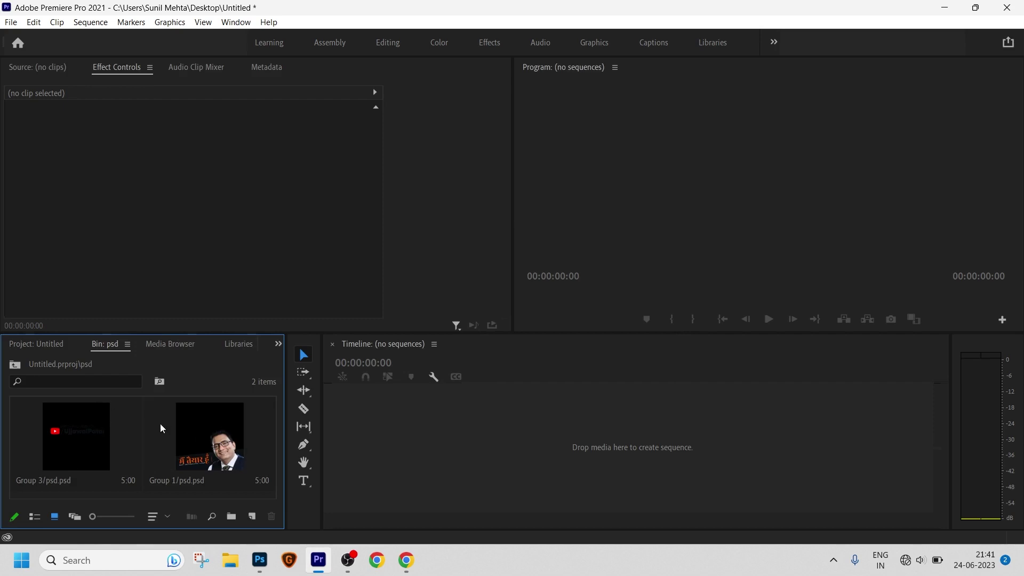
{"action": "left_click", "coordinate": [198, 444]}
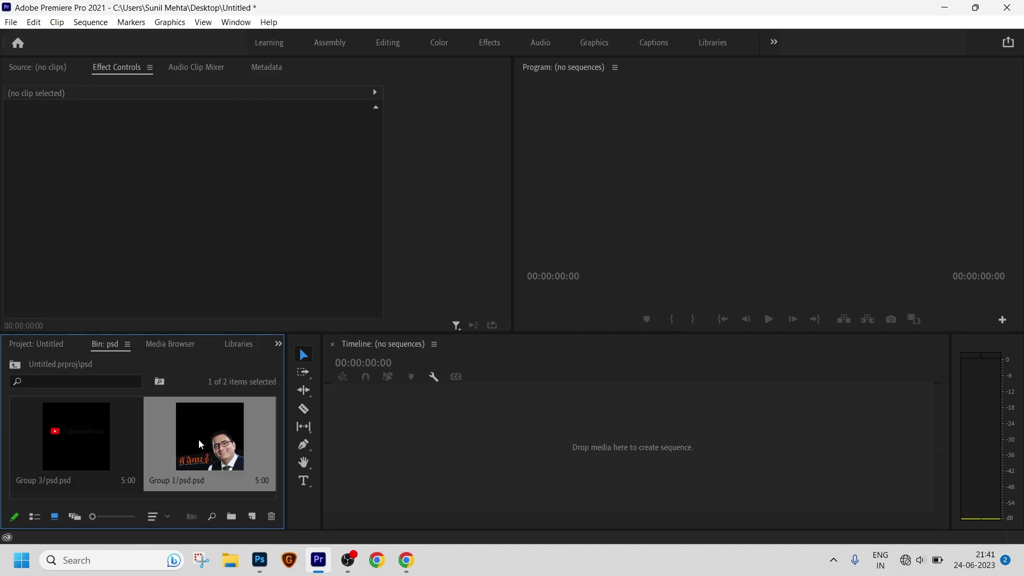
{"action": "left_click_drag", "start_coordinate": [198, 444], "coordinate": [493, 439]}
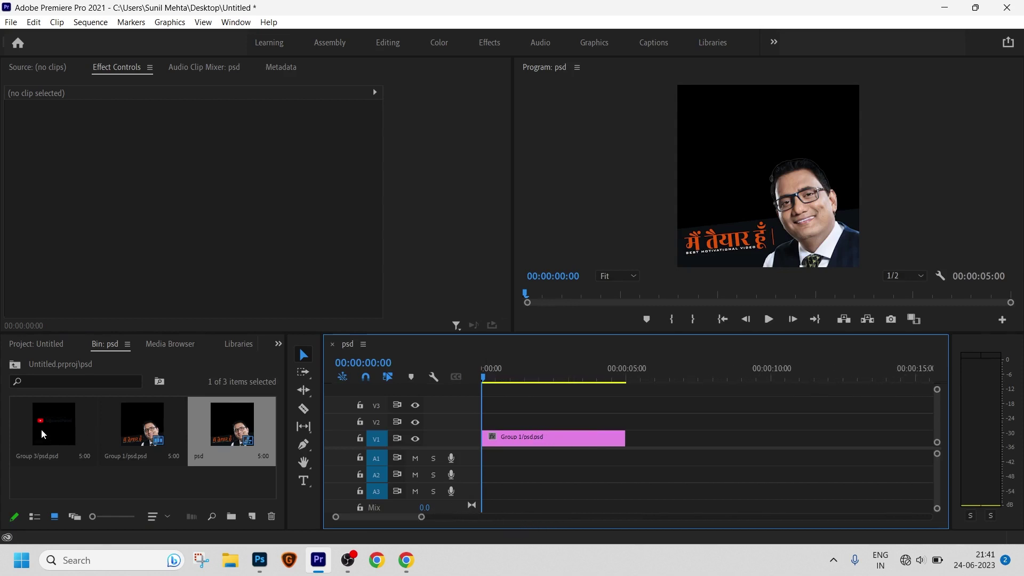
{"action": "left_click_drag", "start_coordinate": [40, 429], "coordinate": [630, 422]}
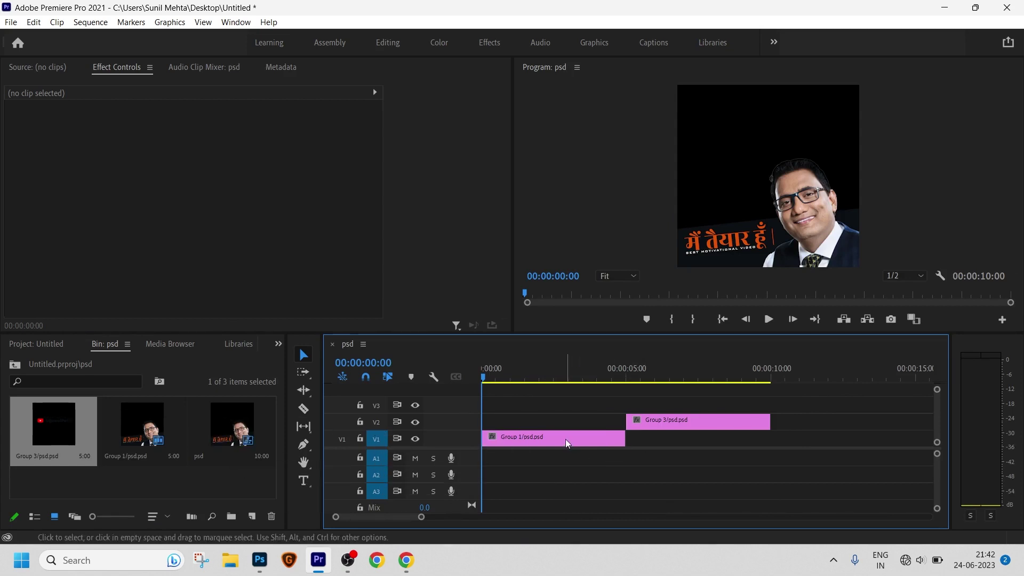
{"action": "left_click_drag", "start_coordinate": [566, 440], "coordinate": [597, 432]}
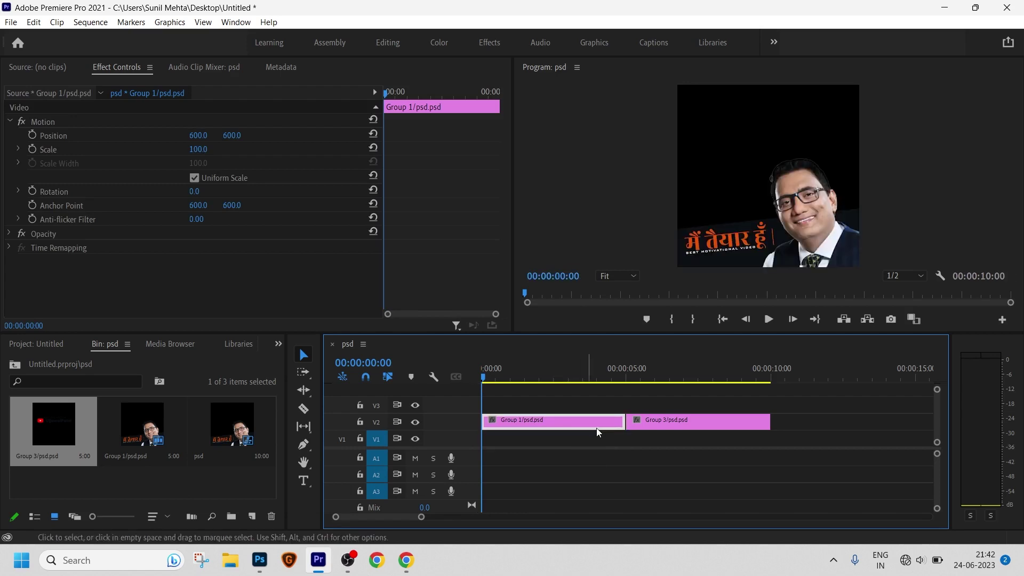
{"action": "double_click", "coordinate": [226, 475]}
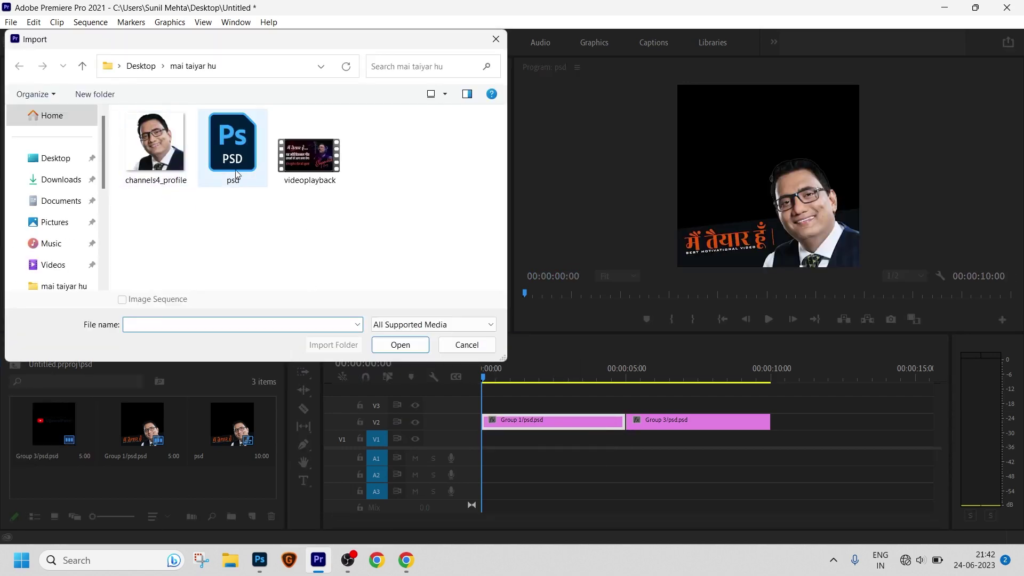
Step: Import videoplayback.mp4 from the Desktop's mai taiyar hu folder
{"action": "left_click", "coordinate": [63, 165]}
{"action": "double_click", "coordinate": [217, 214]}
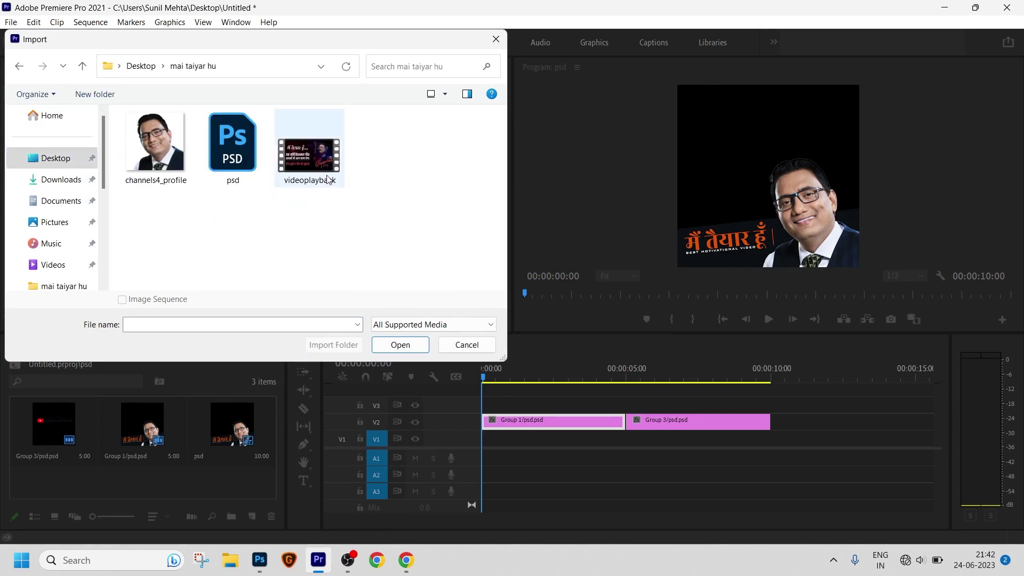
{"action": "left_click", "coordinate": [328, 179]}
{"action": "left_click", "coordinate": [400, 344]}
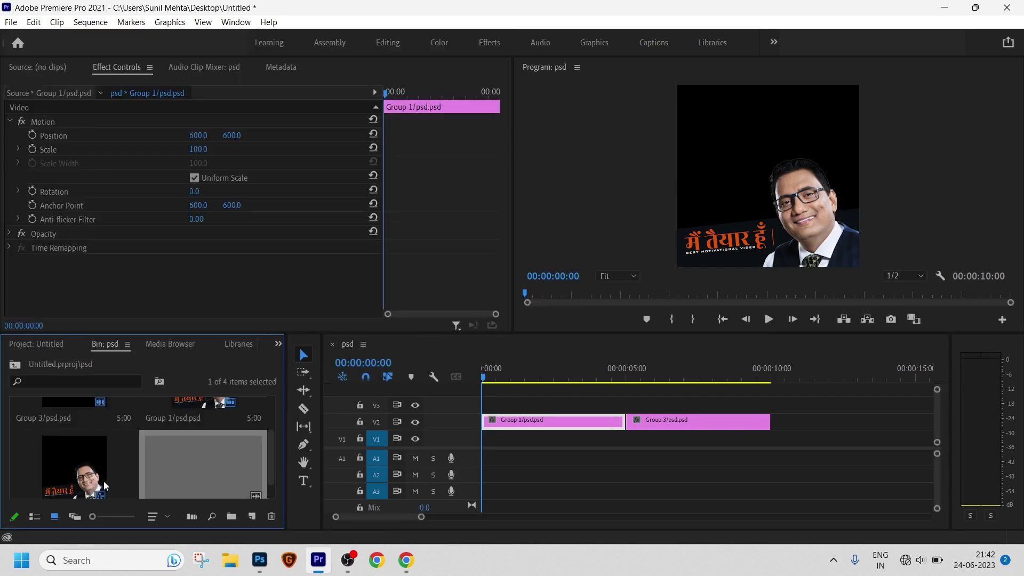
Step: Preview videoplayback.mp4 in the Source Monitor and mark a 00:00:22:23 in-to-out range
{"action": "double_click", "coordinate": [217, 449]}
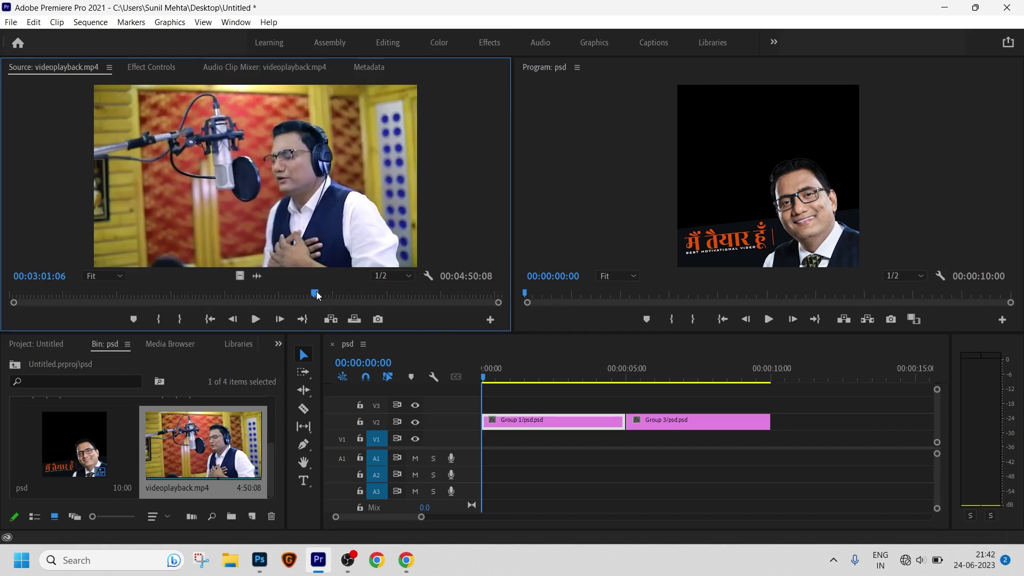
{"action": "left_click_drag", "start_coordinate": [317, 296], "coordinate": [295, 298]}
{"action": "key", "text": "space"}
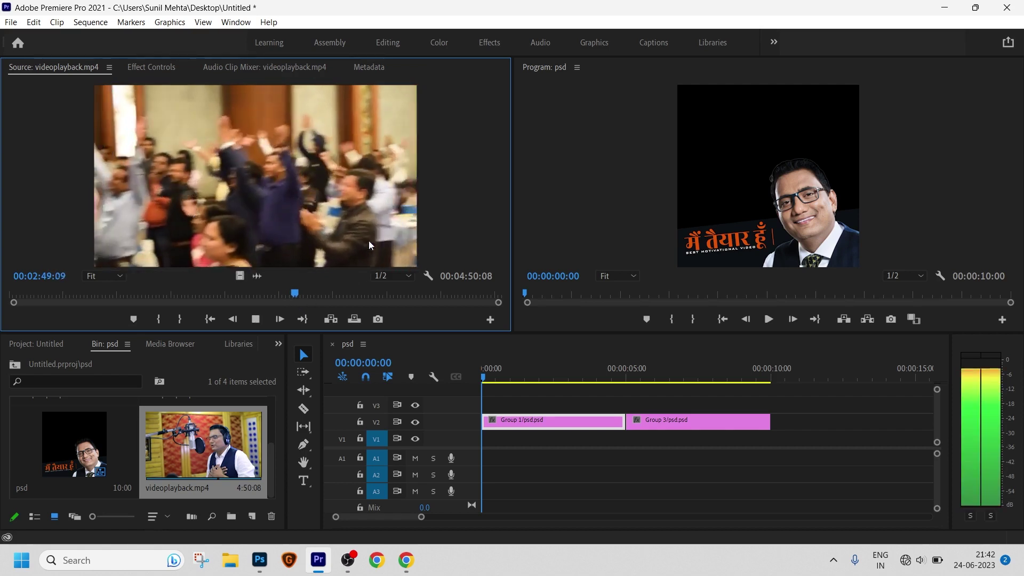
{"action": "key", "text": "space"}
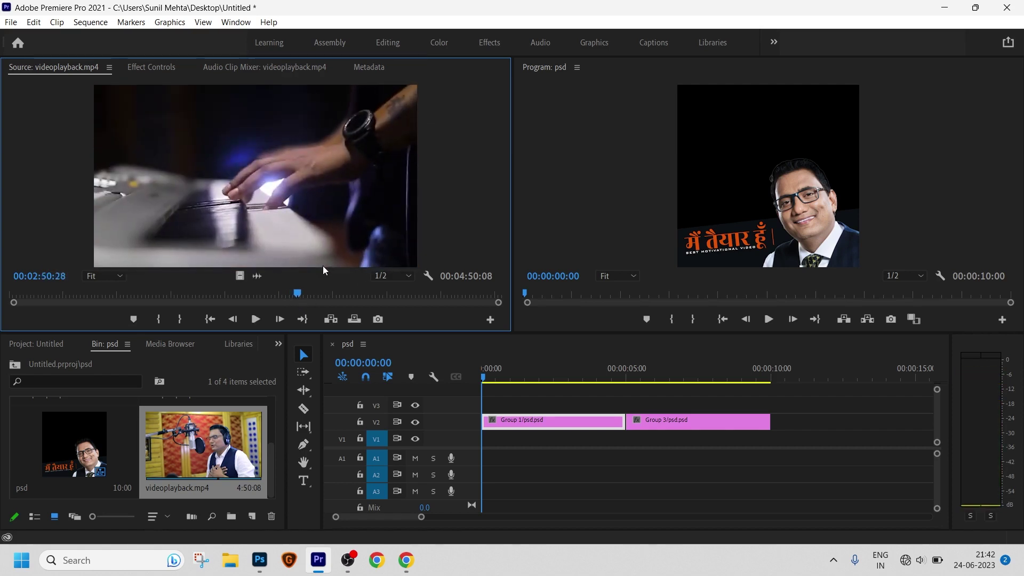
{"action": "left_click", "coordinate": [255, 318]}
{"action": "left_click", "coordinate": [162, 320]}
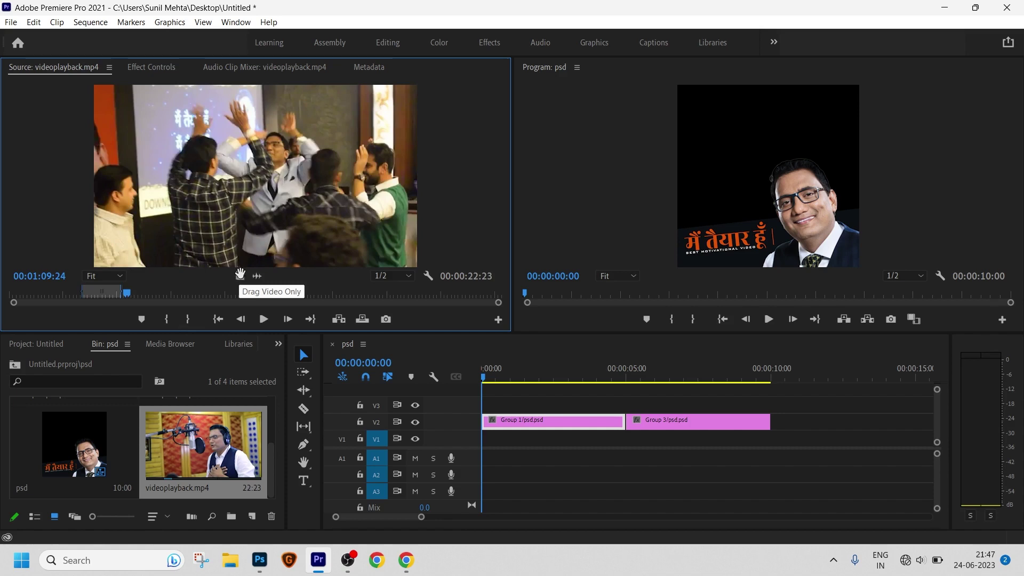
Step: Drop the marked footage's video on V1, then apply Set to Frame Size and Scale to Frame Size (187.5)
{"action": "mouse_move", "coordinate": [239, 273]}
{"action": "left_mouse_down"}
{"action": "mouse_move", "coordinate": [526, 461]}
{"action": "mouse_move", "coordinate": [482, 459]}
{"action": "left_mouse_up"}
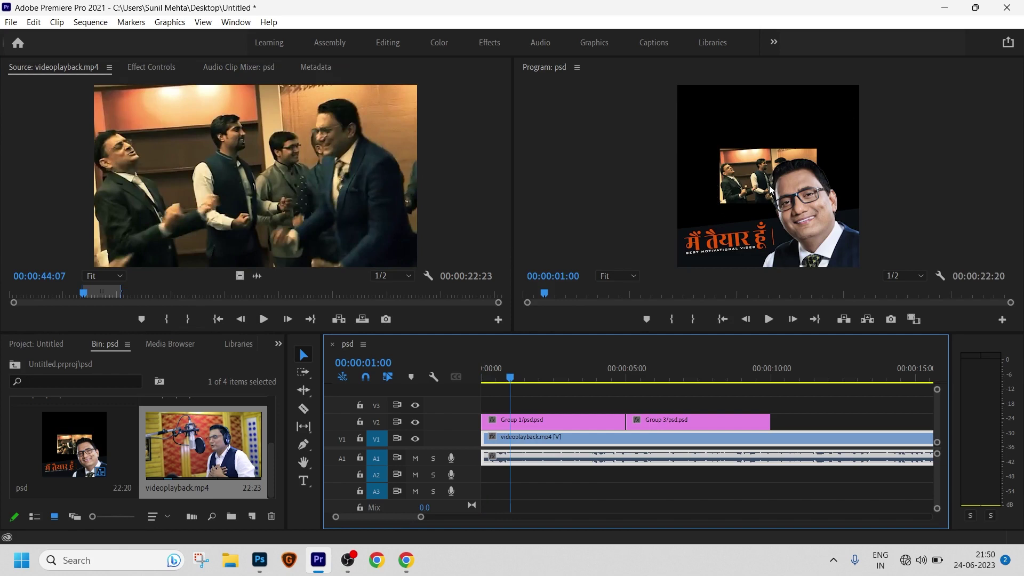
{"action": "right_click", "coordinate": [674, 440]}
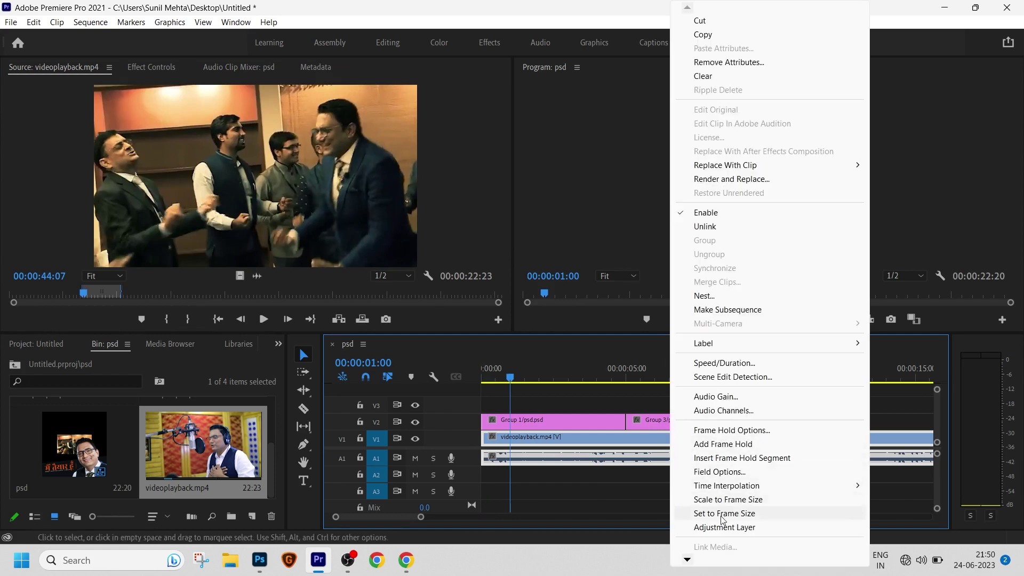
{"action": "left_click", "coordinate": [724, 513]}
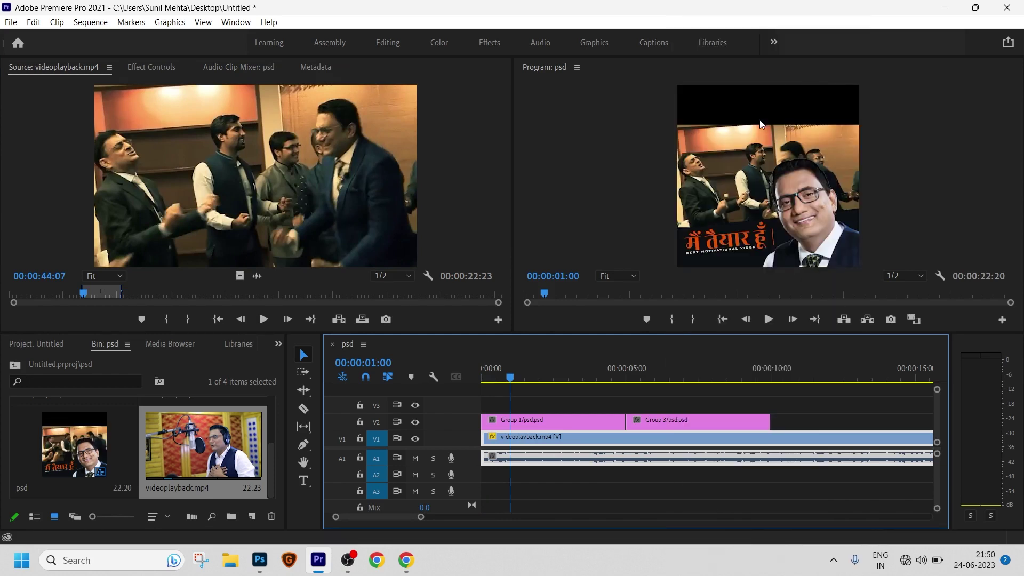
{"action": "right_click", "coordinate": [754, 421]}
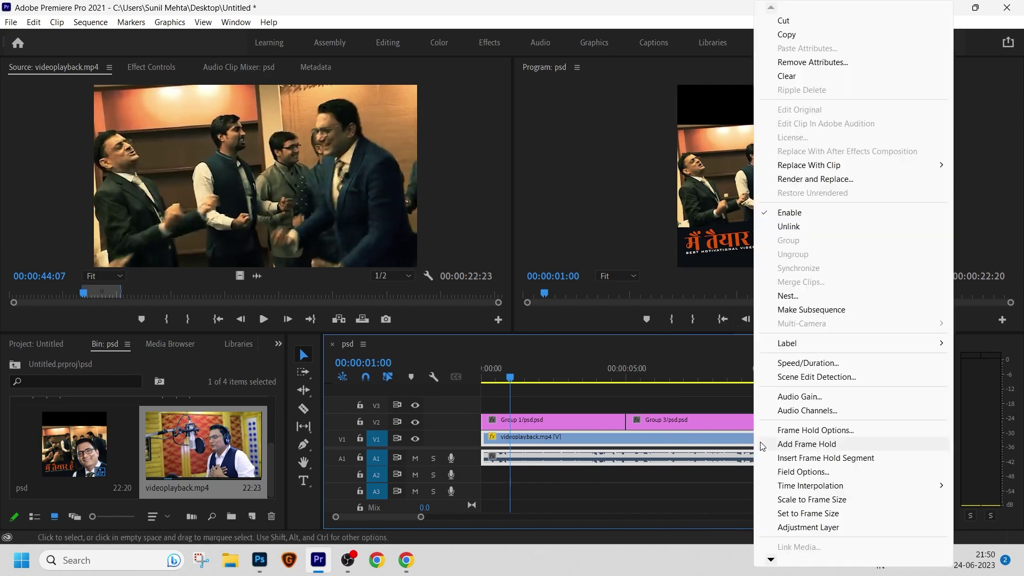
{"action": "left_click", "coordinate": [812, 499]}
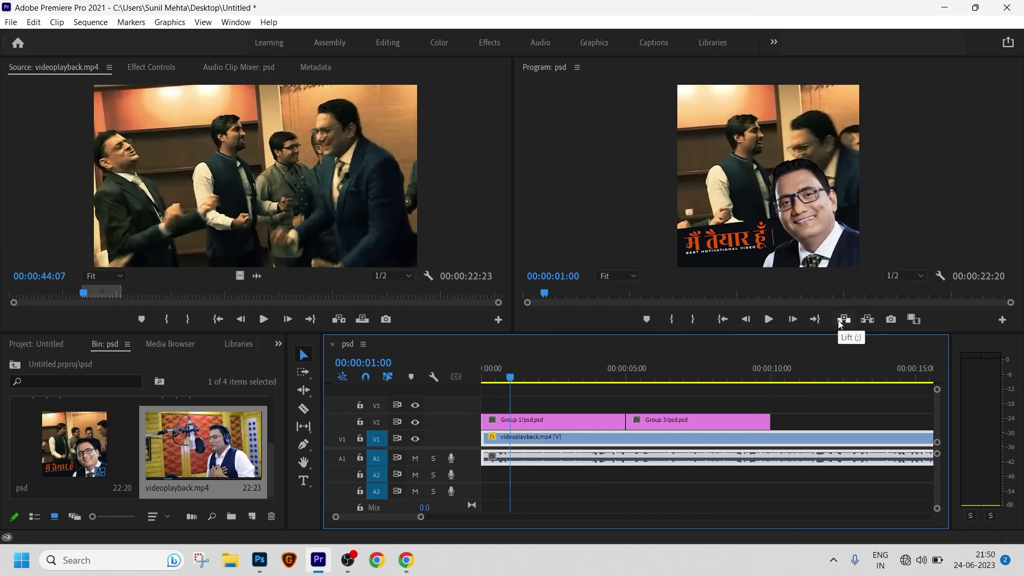
{"action": "left_click", "coordinate": [168, 74]}
{"action": "key", "text": "Home"}
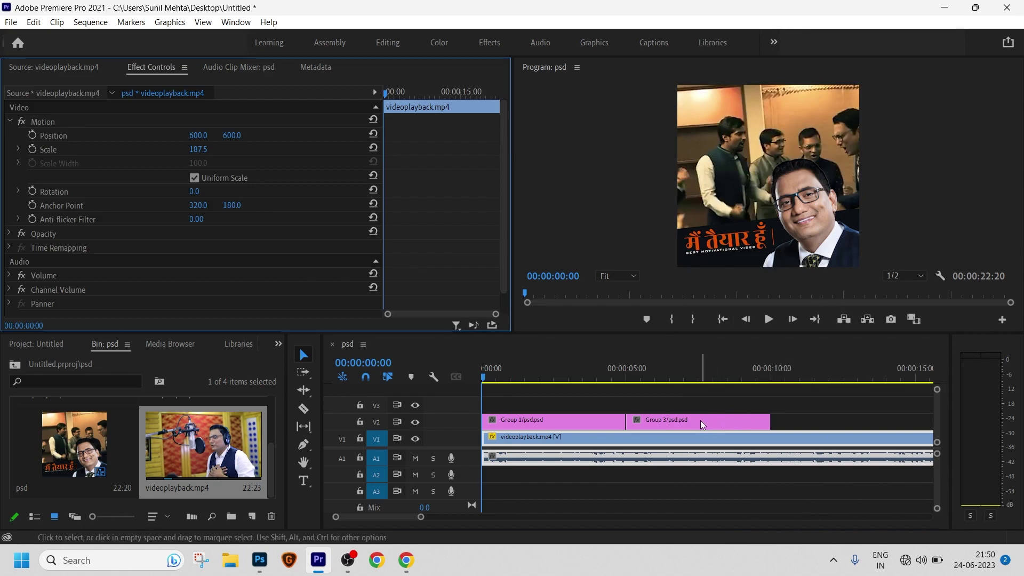
Step: Delete the Group 3 clip and stretch Group 1 to span the full 00:00:21:01 footage
{"action": "left_click", "coordinate": [699, 421]}
{"action": "key", "text": "Delete"}
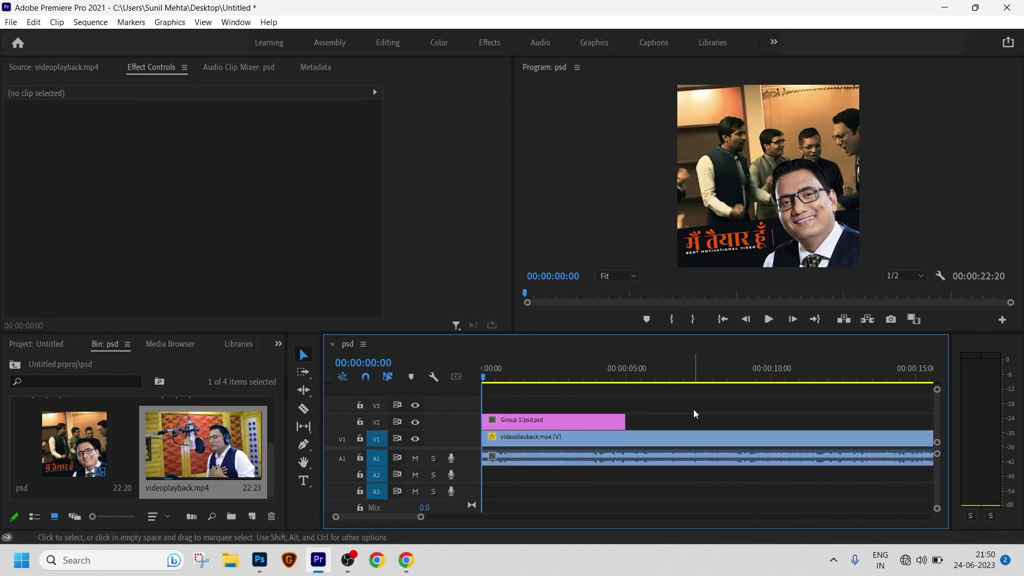
{"action": "left_click_drag", "start_coordinate": [624, 420], "coordinate": [894, 419]}
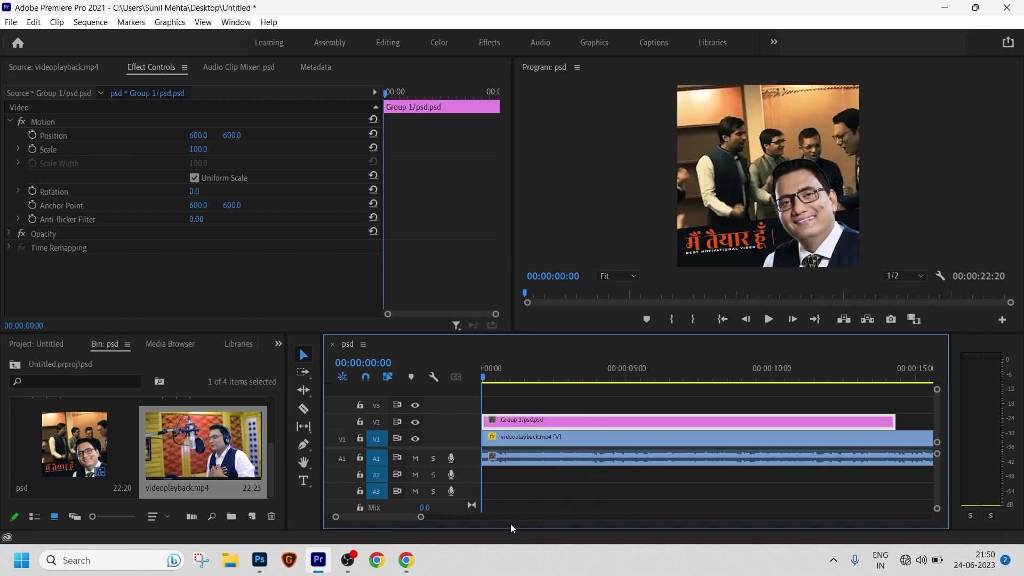
{"action": "left_click_drag", "start_coordinate": [422, 519], "coordinate": [506, 516]}
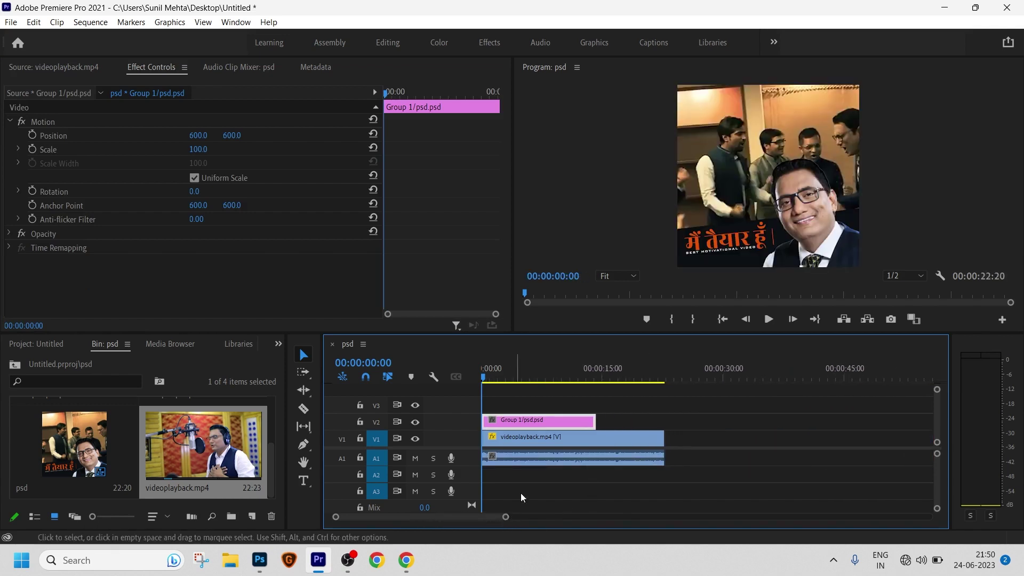
{"action": "mouse_move", "coordinate": [594, 419]}
{"action": "left_mouse_down"}
{"action": "mouse_move", "coordinate": [660, 417]}
{"action": "mouse_move", "coordinate": [642, 411]}
{"action": "left_mouse_up"}
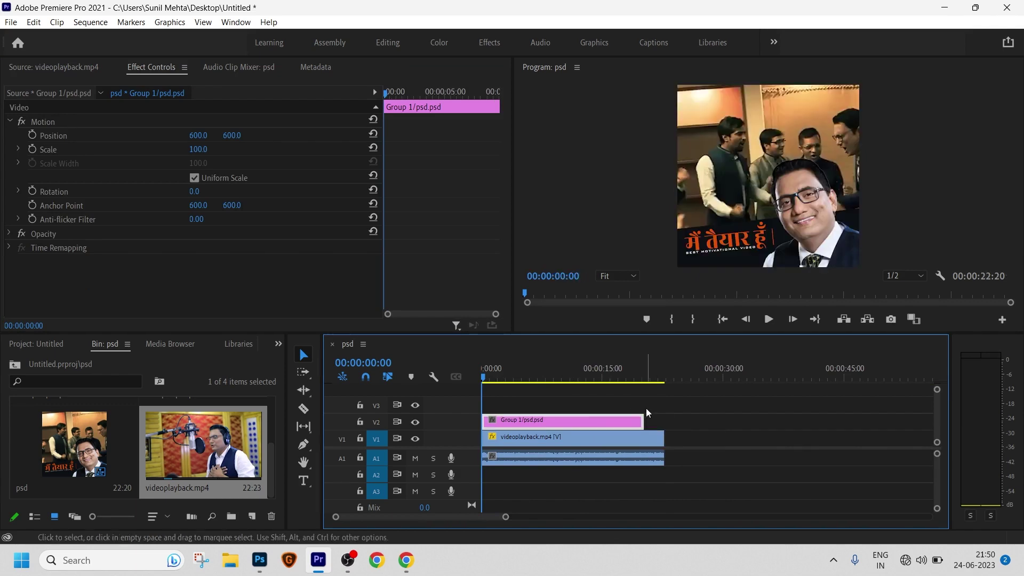
{"action": "key", "text": "space"}
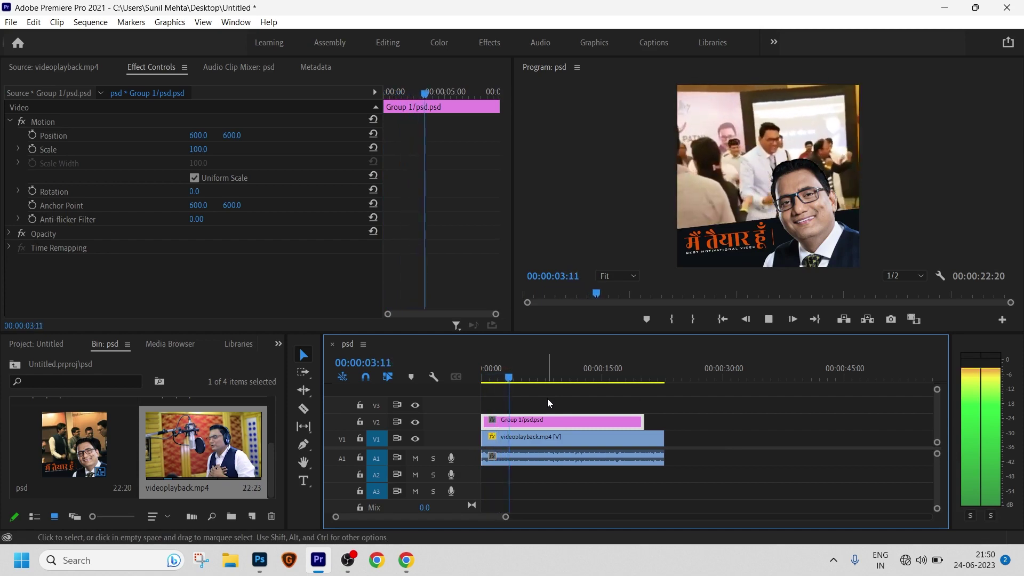
{"action": "key", "text": "space"}
Step: Nudge the event footage's Motion Position up and scrub to check its framing
{"action": "left_click", "coordinate": [541, 439]}
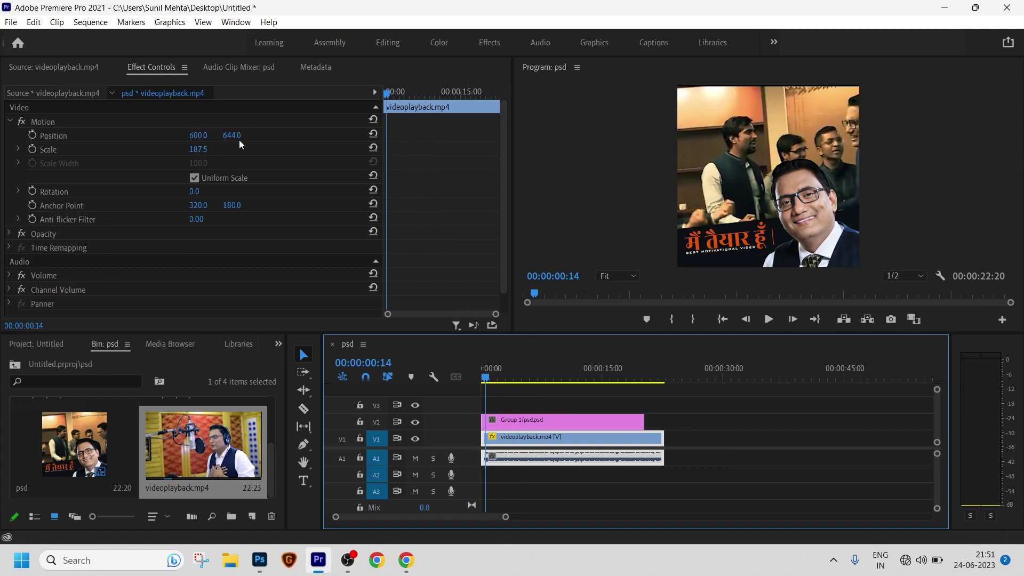
{"action": "left_click_drag", "start_coordinate": [237, 136], "coordinate": [224, 136]}
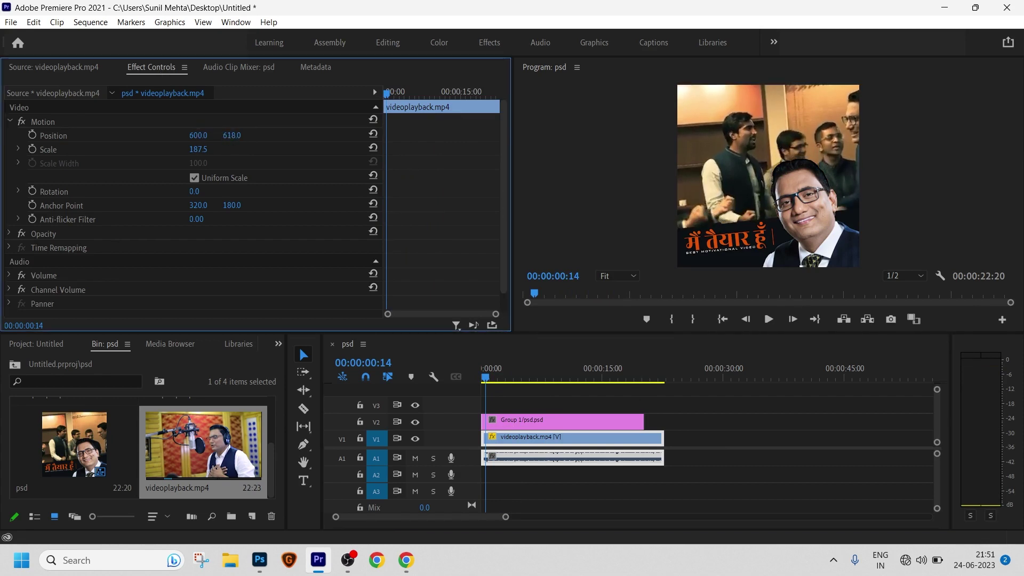
{"action": "left_click_drag", "start_coordinate": [387, 94], "coordinate": [410, 102]}
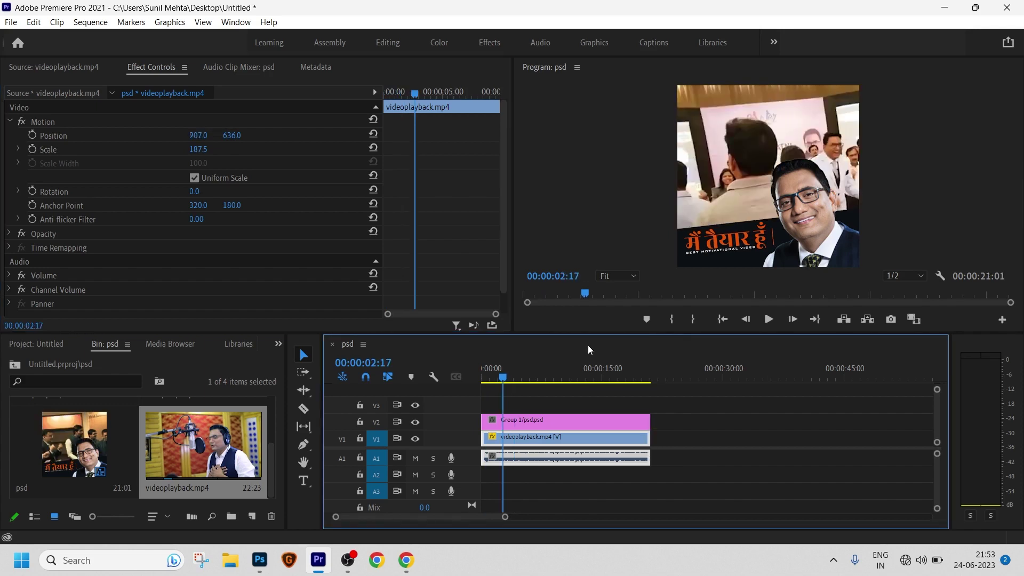
{"action": "left_click_drag", "start_coordinate": [502, 379], "coordinate": [548, 393]}
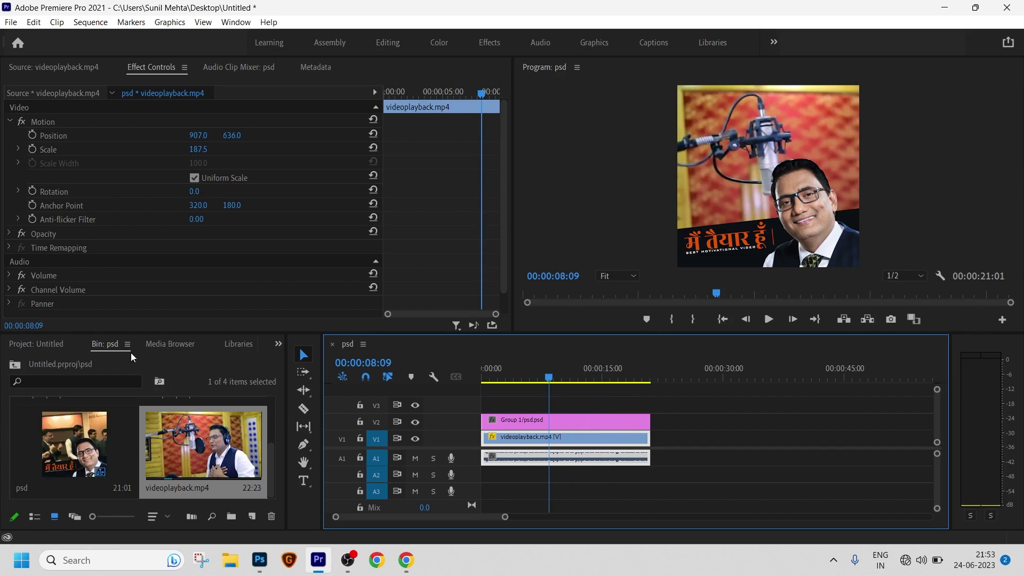
Step: Drag the Group 3 handle card onto V2 after Group 1 and preview the ending
{"action": "scroll", "coordinate": [183, 446], "scroll_direction": "up", "scroll_amount": 2}
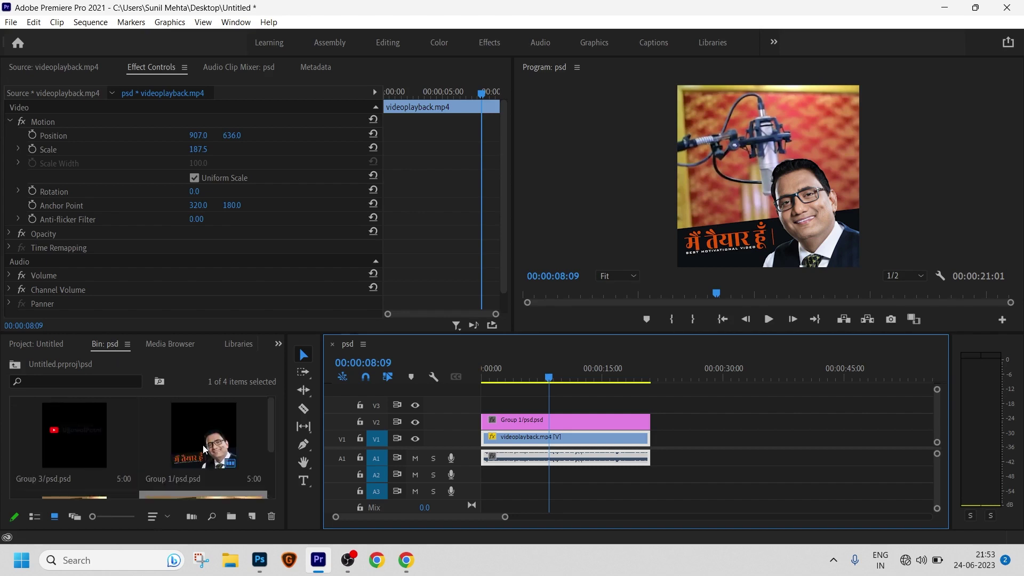
{"action": "left_click_drag", "start_coordinate": [62, 427], "coordinate": [683, 430]}
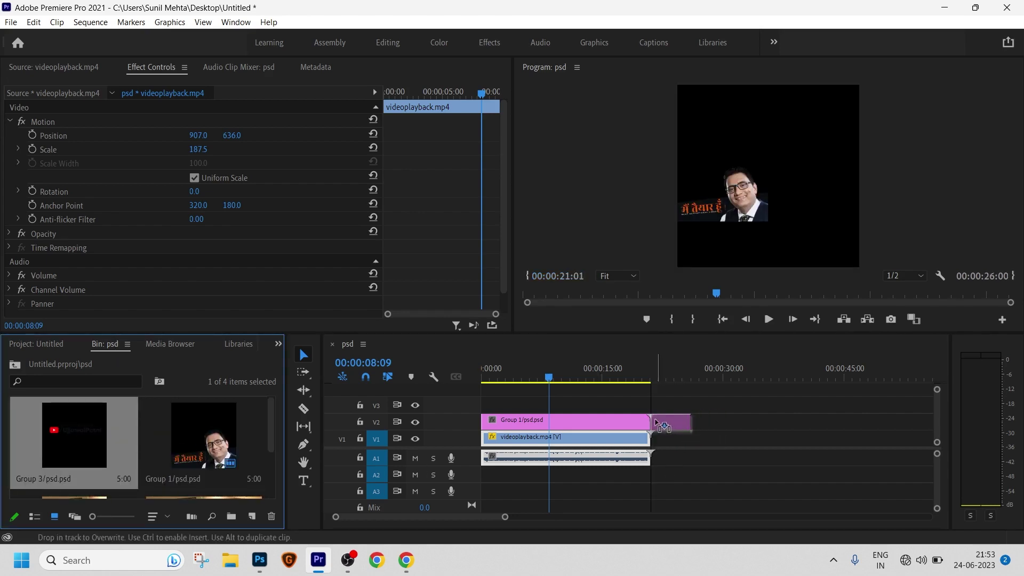
{"action": "left_click", "coordinate": [645, 373]}
{"action": "key", "text": "space"}
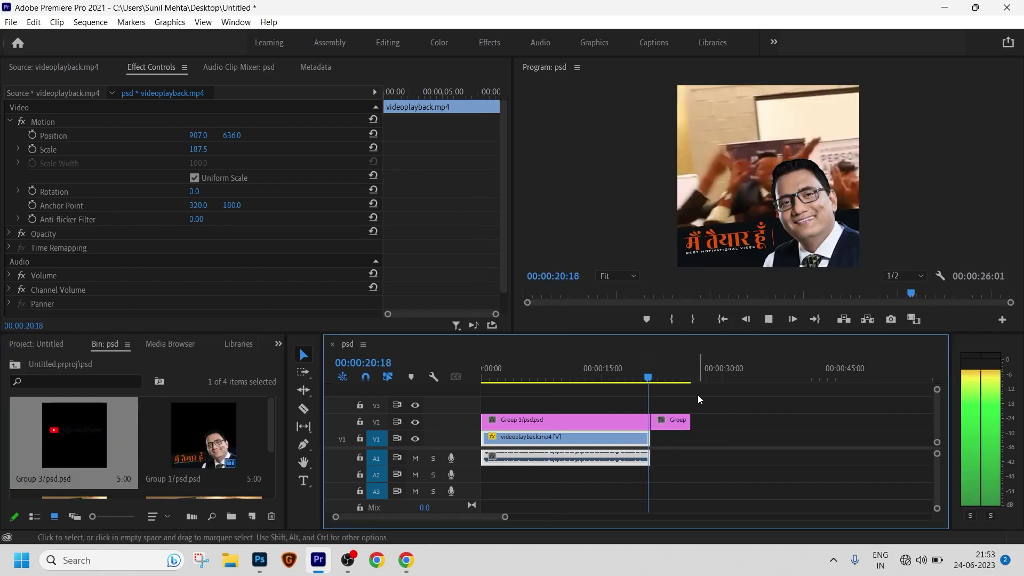
{"action": "key", "text": "space"}
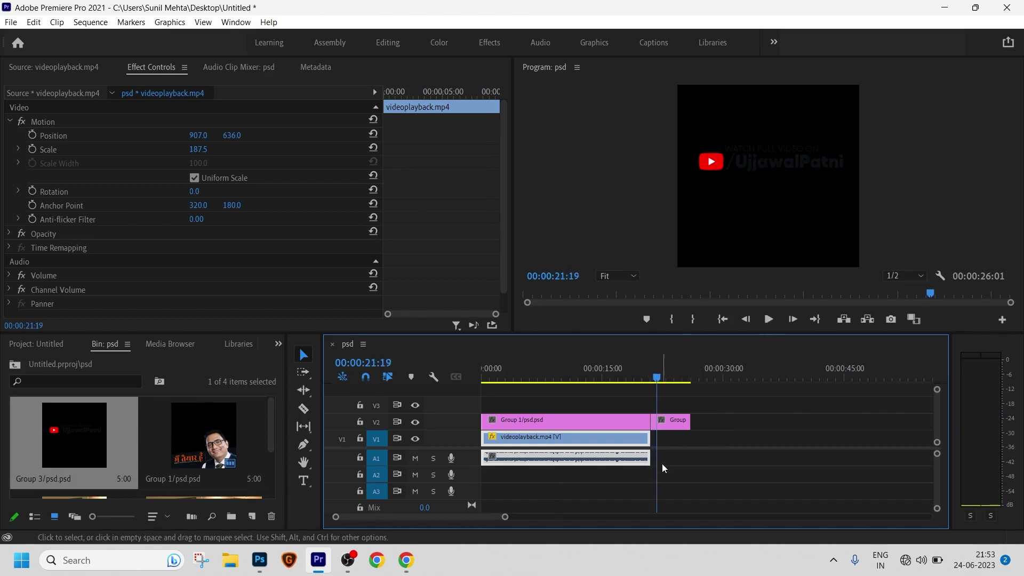
Step: Create a white Color Matte with default size and the default name 'Color Matte'
{"action": "left_click", "coordinate": [254, 517]}
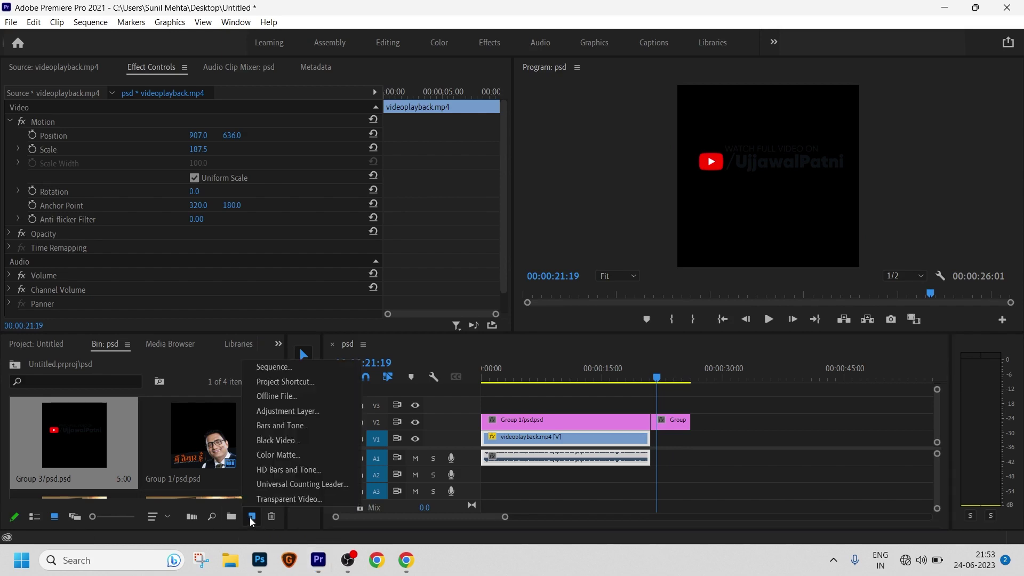
{"action": "left_click", "coordinate": [283, 456]}
{"action": "left_click", "coordinate": [524, 322]}
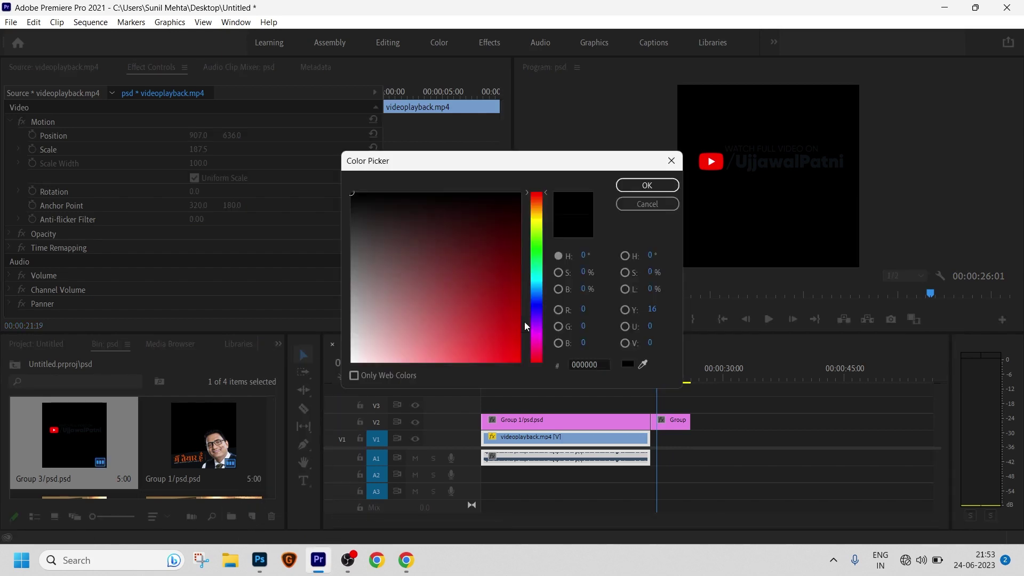
{"action": "left_click", "coordinate": [351, 193]}
{"action": "left_click", "coordinate": [646, 185]}
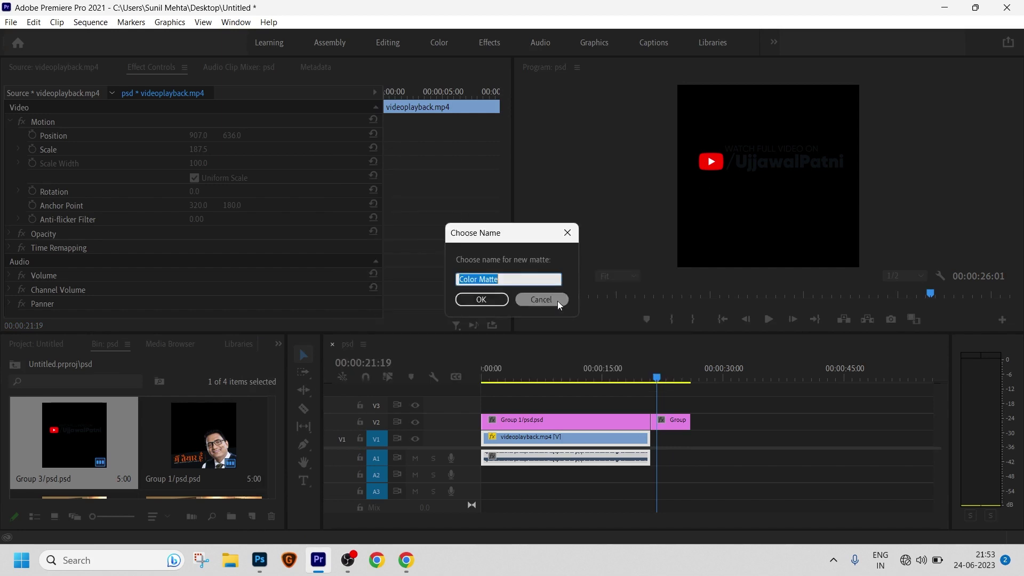
{"action": "left_click", "coordinate": [490, 300]}
Step: Lay the white matte on V1 under Group 3 and move the card down to position 591, 722
{"action": "left_click_drag", "start_coordinate": [39, 452], "coordinate": [659, 454]}
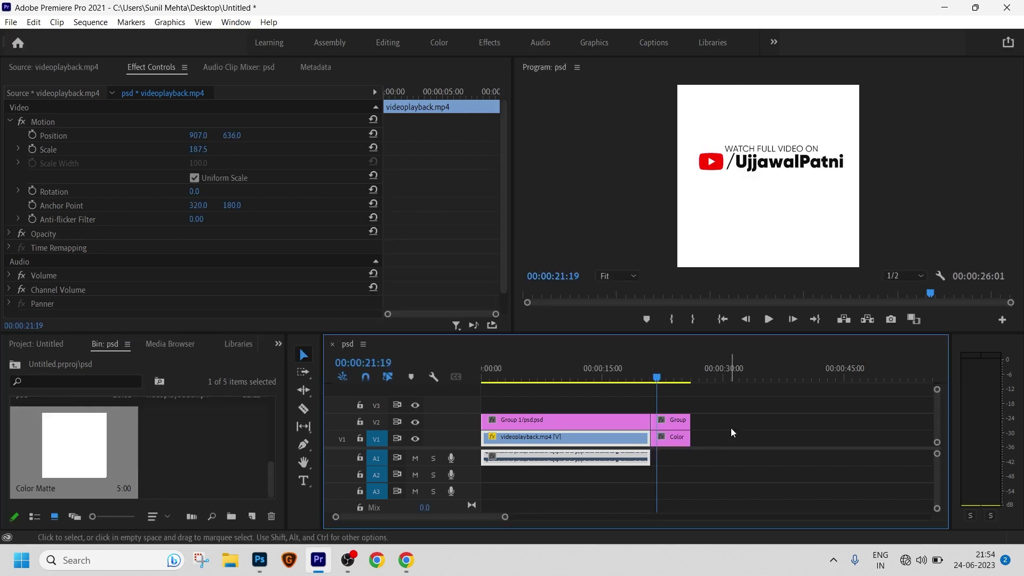
{"action": "left_click", "coordinate": [666, 421]}
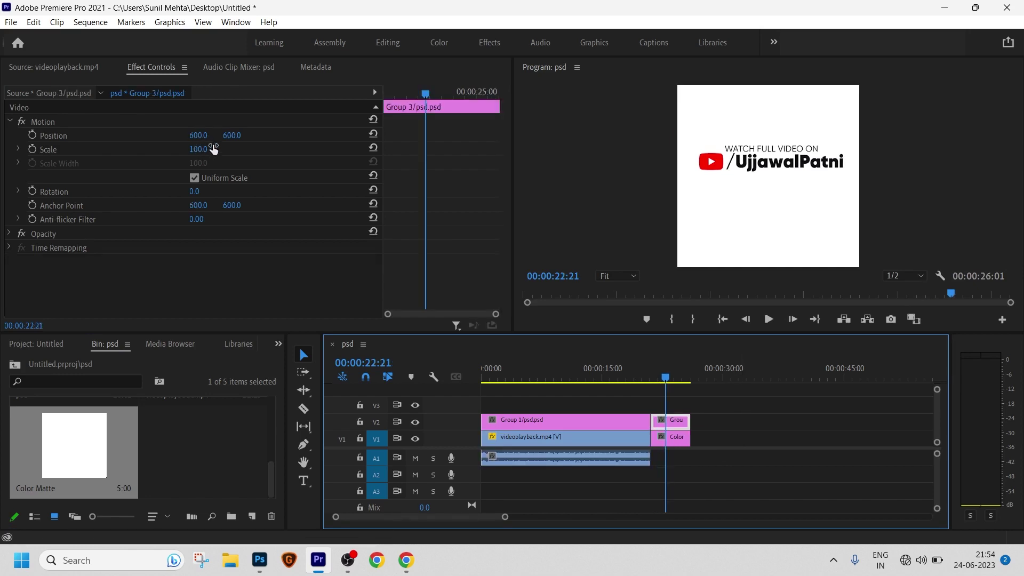
{"action": "left_click_drag", "start_coordinate": [201, 141], "coordinate": [255, 135]}
{"action": "left_click", "coordinate": [686, 425]}
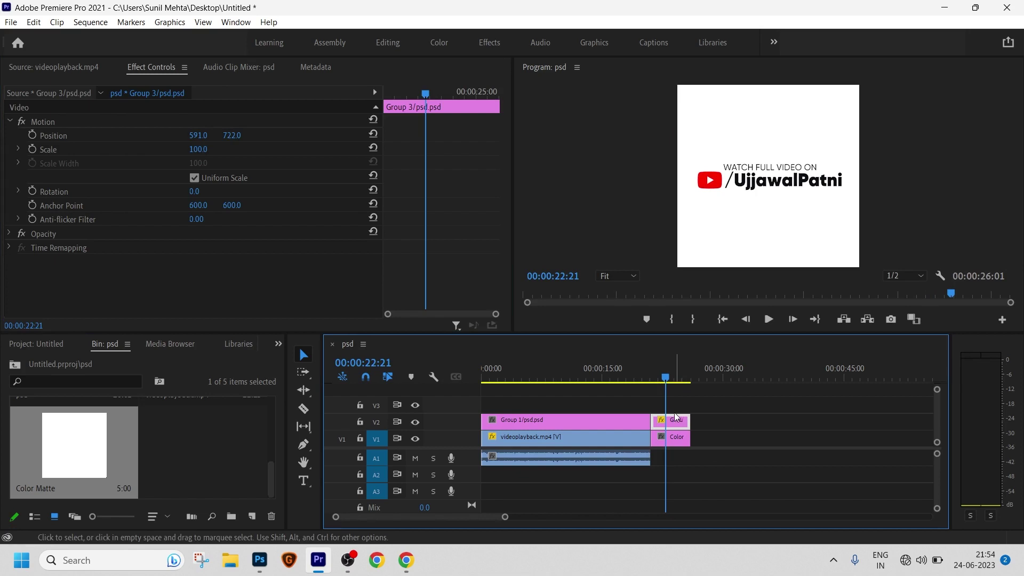
{"action": "mouse_move", "coordinate": [664, 377]}
{"action": "left_mouse_down"}
{"action": "mouse_move", "coordinate": [649, 382]}
{"action": "mouse_move", "coordinate": [667, 381]}
{"action": "left_mouse_up"}
{"action": "key", "text": "="}
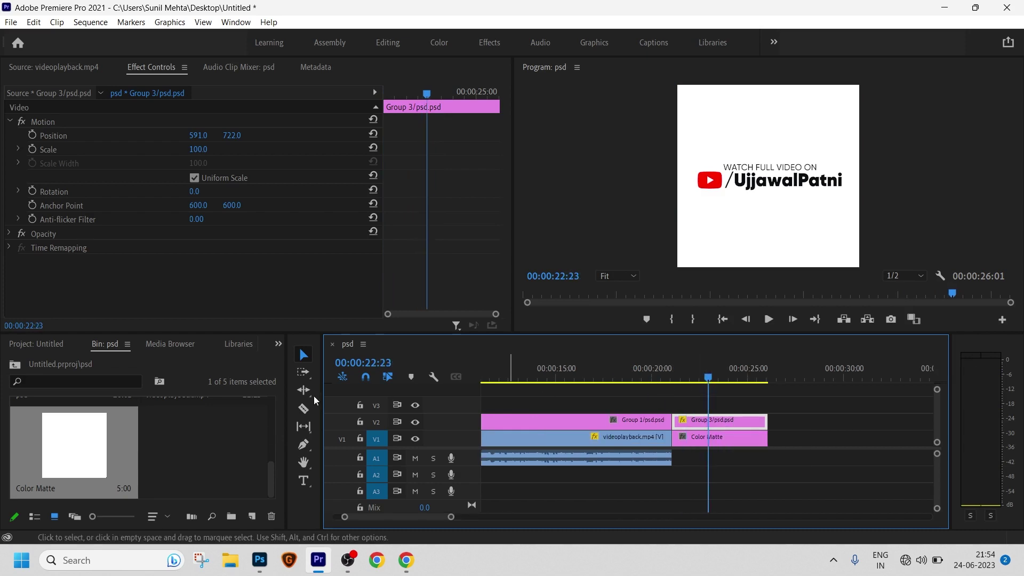
Step: Razor-cut the Group 3 handle card just after its start
{"action": "left_click", "coordinate": [304, 408]}
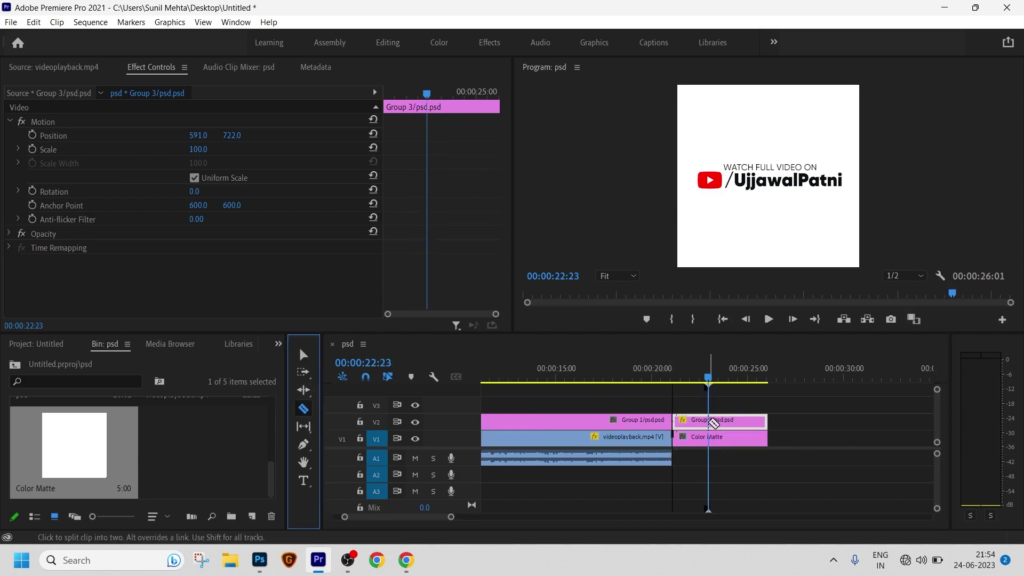
{"action": "left_click", "coordinate": [707, 421]}
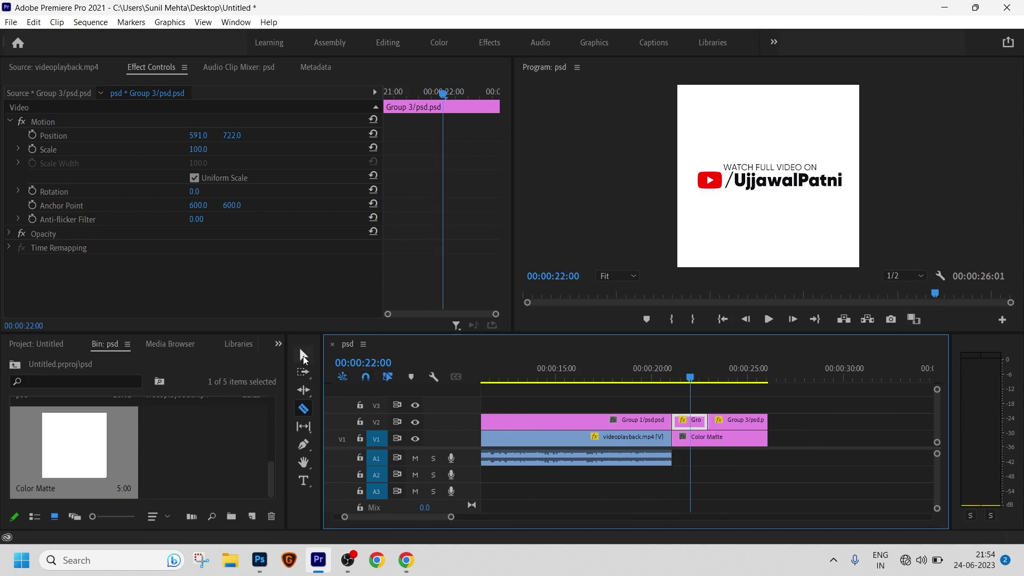
{"action": "left_click", "coordinate": [303, 355]}
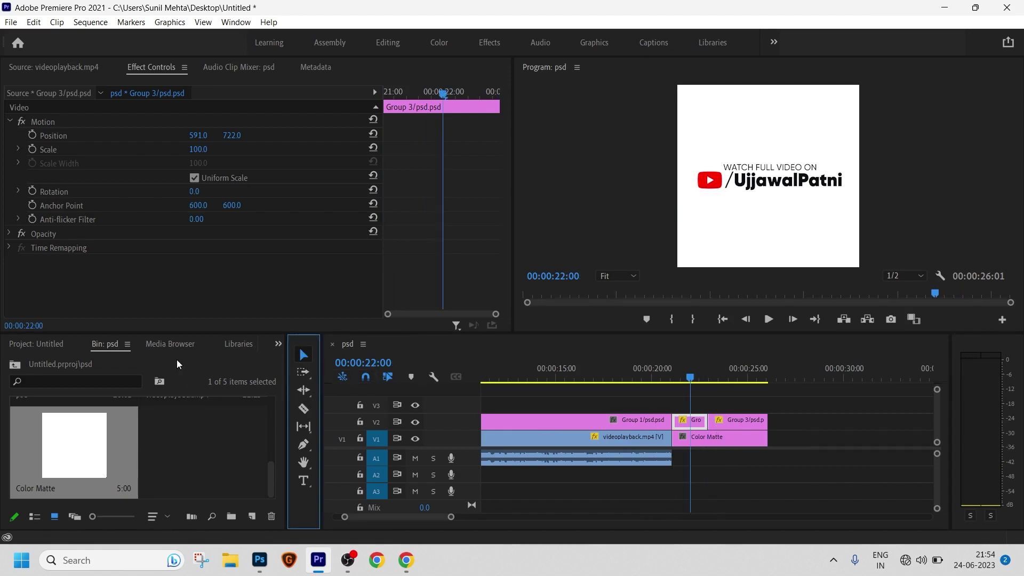
Step: Apply the Swish 02 effect preset to the card's short opening piece and preview the swish-in
{"action": "left_click", "coordinate": [278, 344]}
{"action": "left_click", "coordinate": [304, 433]}
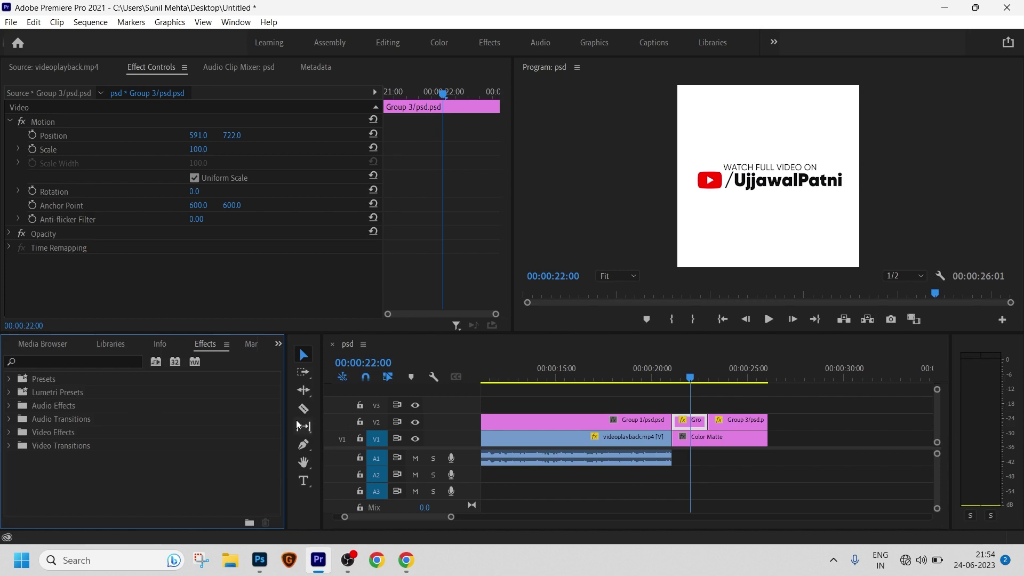
{"action": "left_click", "coordinate": [9, 379]}
{"action": "left_click", "coordinate": [52, 408]}
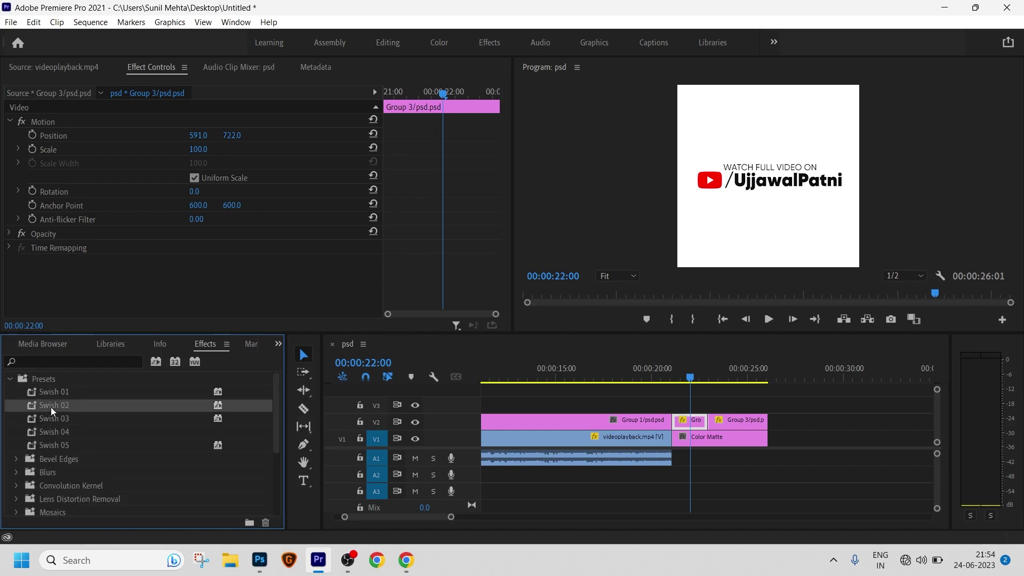
{"action": "left_click_drag", "start_coordinate": [220, 408], "coordinate": [692, 421]}
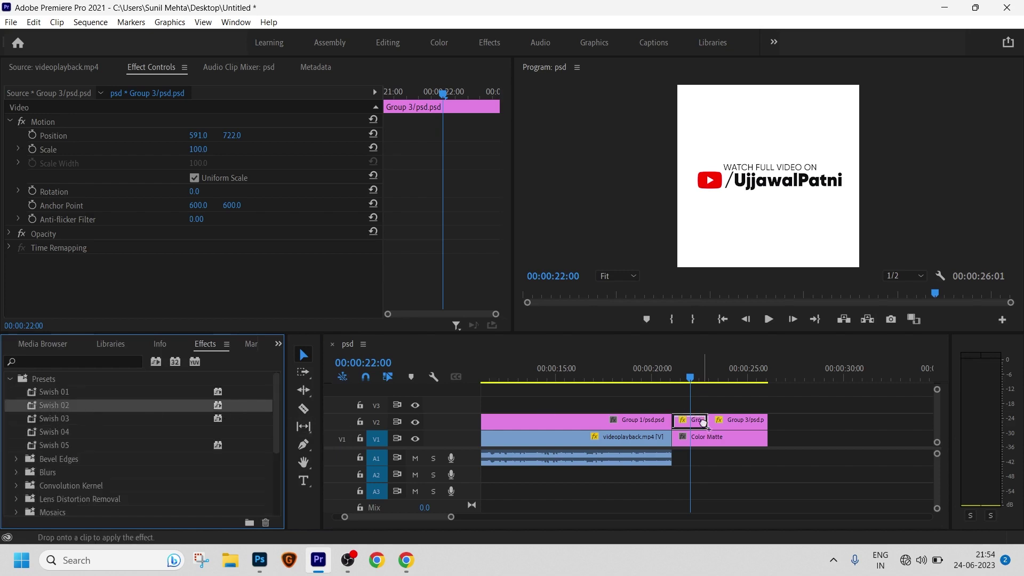
{"action": "left_click_drag", "start_coordinate": [693, 376], "coordinate": [666, 376]}
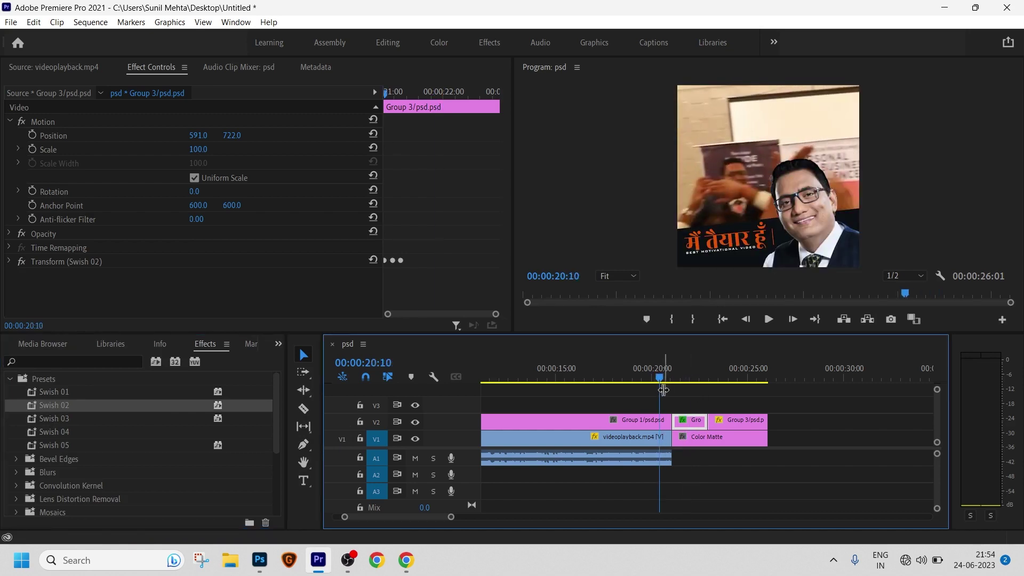
{"action": "key", "text": "space"}
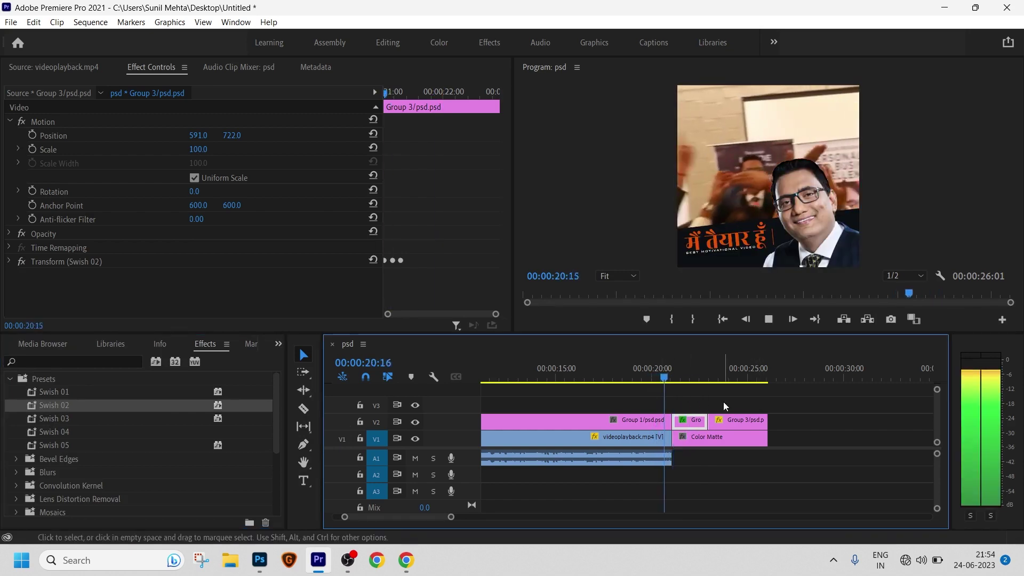
{"action": "key", "text": "space"}
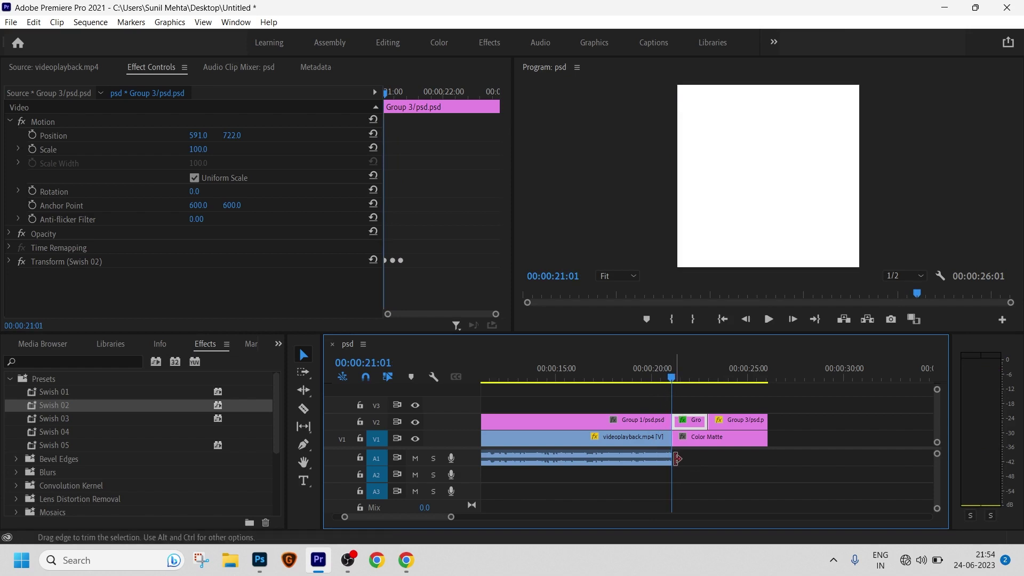
{"action": "key", "text": "Right"}
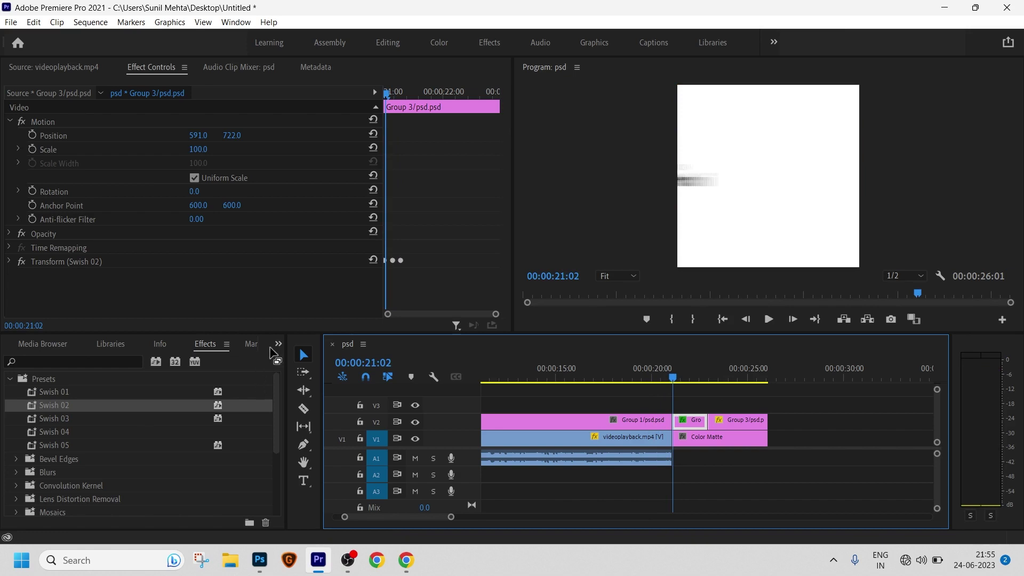
{"action": "left_click", "coordinate": [277, 345]}
Step: Import the arrow whoosh sound file from the D:\Premier Pro\Music folder
{"action": "left_click", "coordinate": [298, 364]}
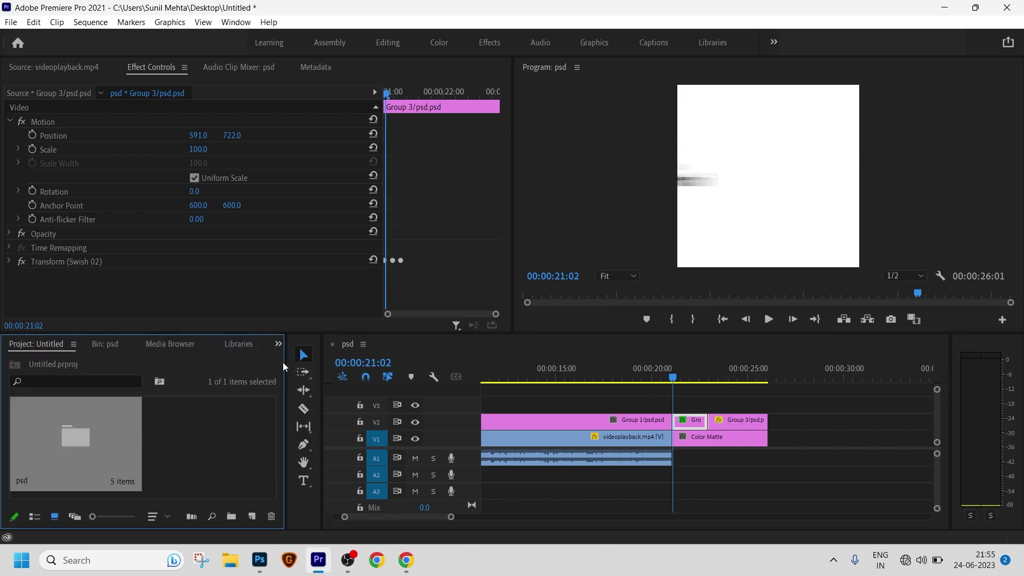
{"action": "double_click", "coordinate": [206, 465]}
{"action": "scroll", "coordinate": [59, 250], "scroll_direction": "down", "scroll_amount": 2}
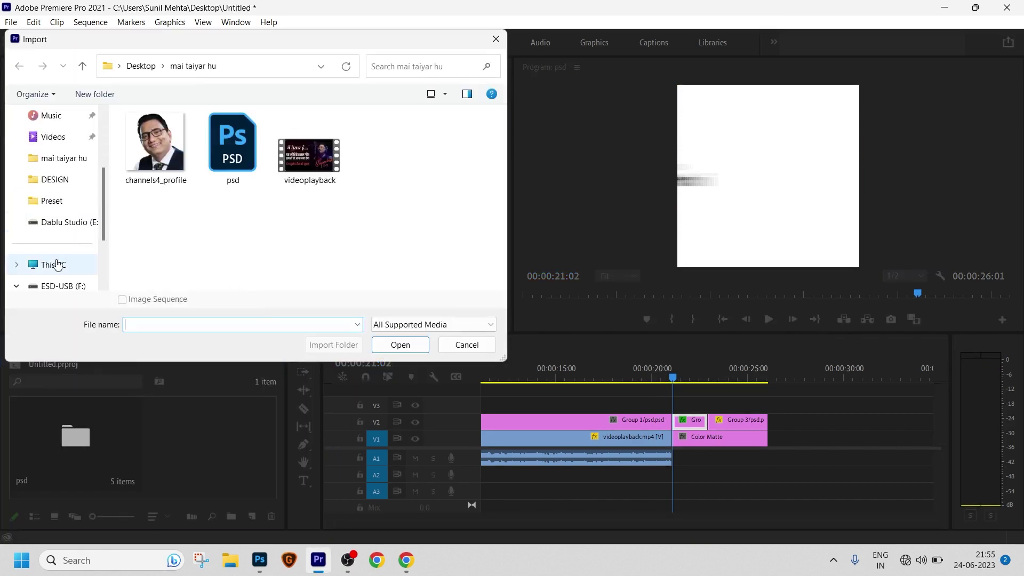
{"action": "left_click", "coordinate": [57, 265]}
{"action": "double_click", "coordinate": [366, 146]}
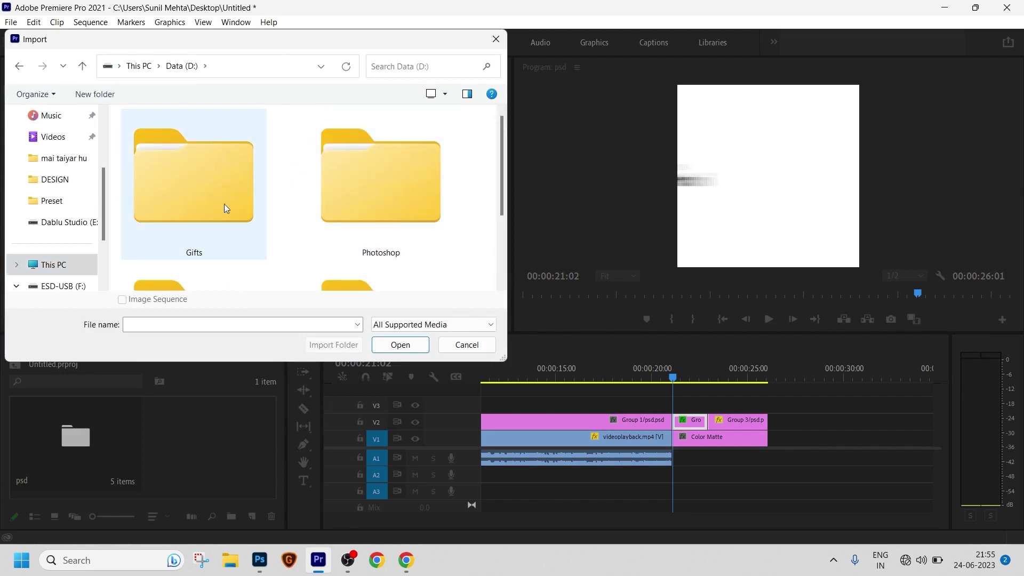
{"action": "scroll", "coordinate": [224, 208], "scroll_direction": "down", "scroll_amount": 2}
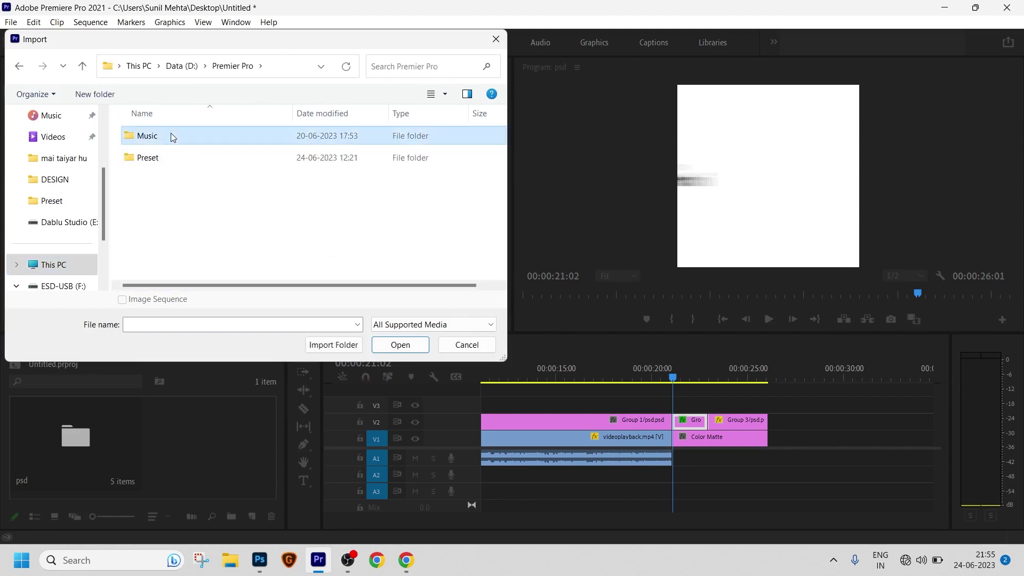
{"action": "double_click", "coordinate": [171, 136]}
{"action": "left_click", "coordinate": [176, 176]}
{"action": "left_click", "coordinate": [400, 345]}
Step: Place the whoosh on track A1 at the end card's start and preview it
{"action": "left_click_drag", "start_coordinate": [208, 435], "coordinate": [737, 496]}
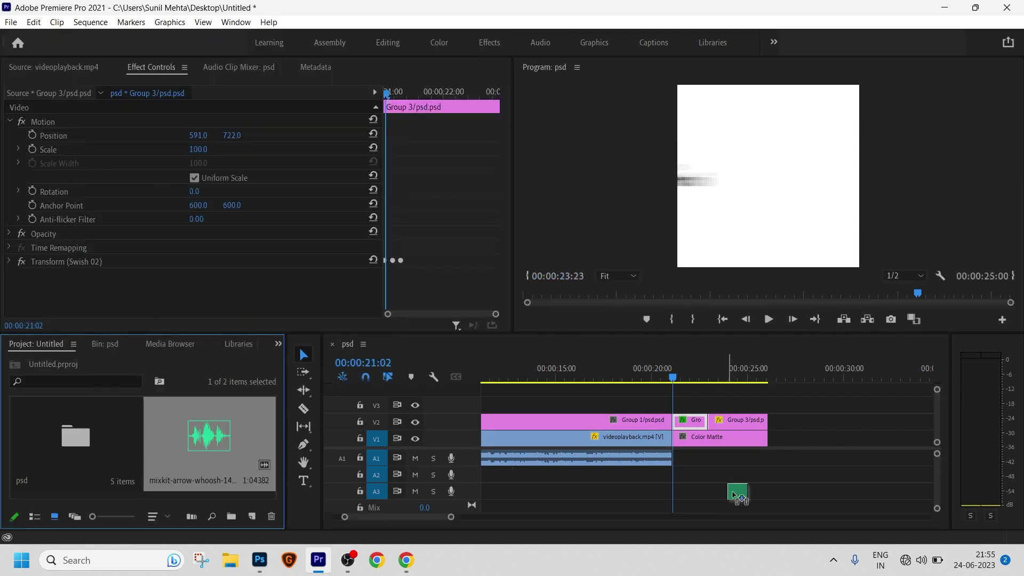
{"action": "left_click_drag", "start_coordinate": [684, 464], "coordinate": [685, 462]}
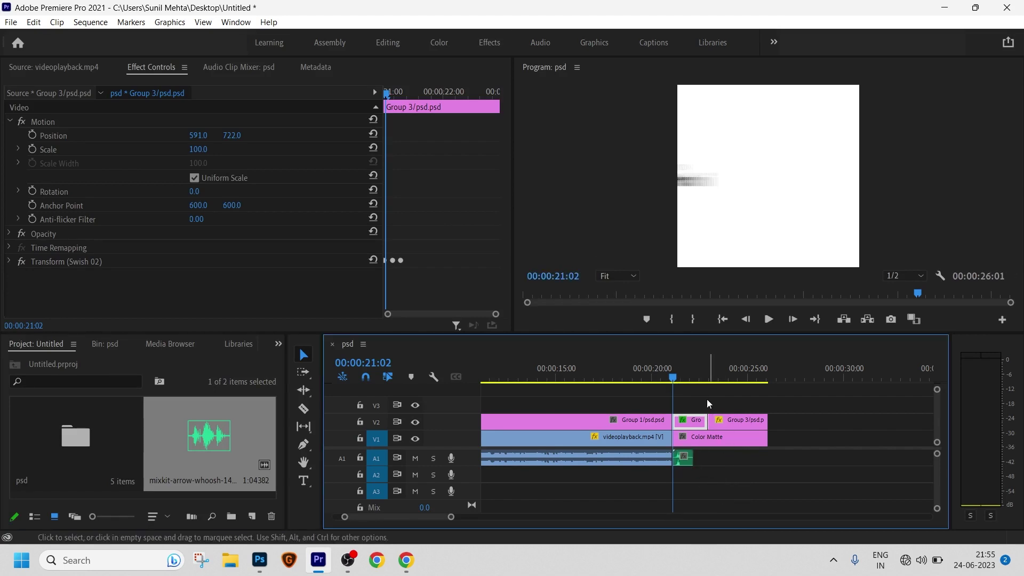
{"action": "left_click", "coordinate": [662, 381]}
{"action": "key", "text": "space"}
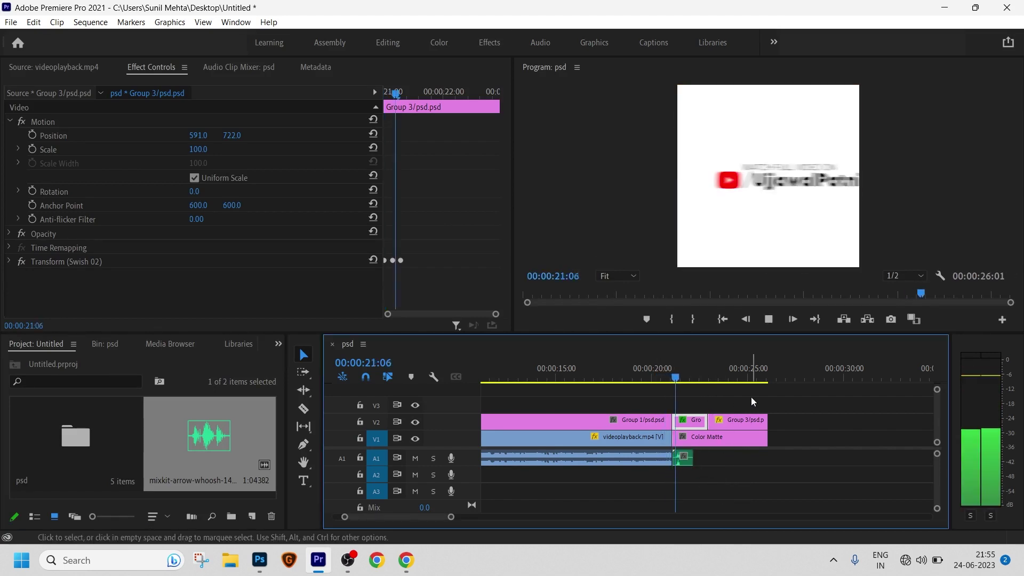
{"action": "left_click", "coordinate": [664, 381]}
{"action": "left_click_drag", "start_coordinate": [664, 381], "coordinate": [715, 379]}
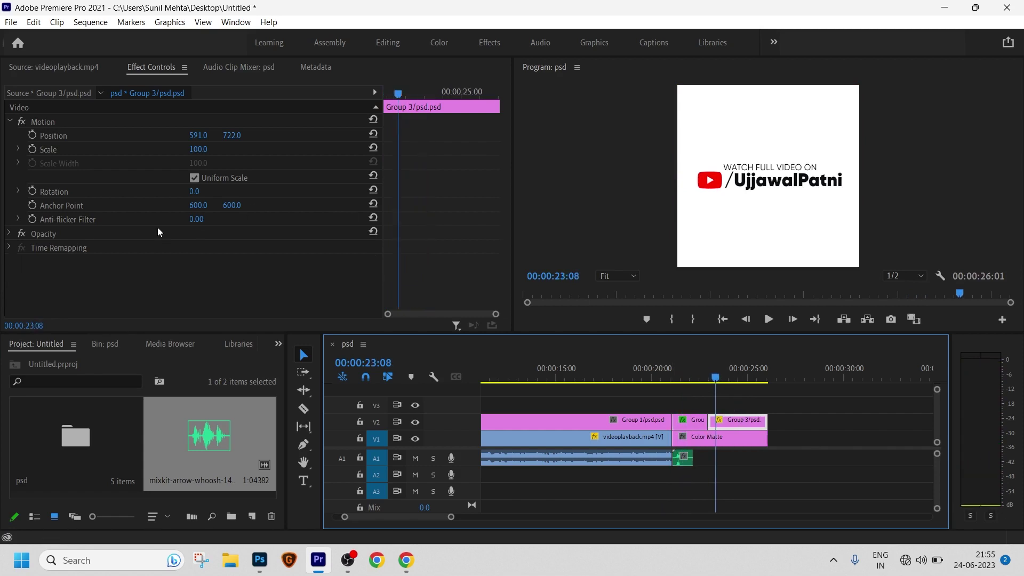
Step: Keyframe the Group 3 card's Scale from 100 at its start to 115 near its end, then preview
{"action": "left_click", "coordinate": [33, 150]}
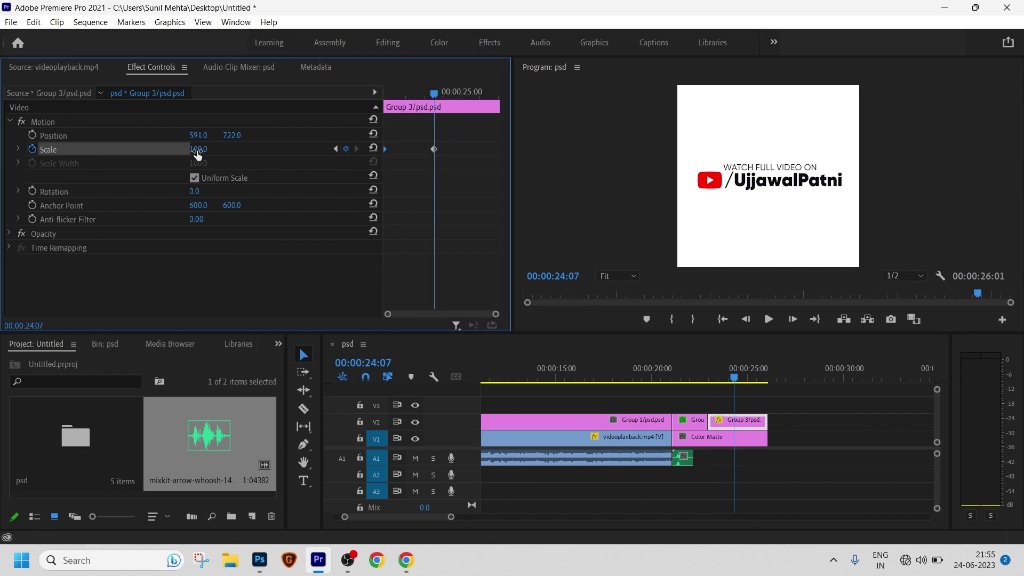
{"action": "type", "text": "115"}
{"action": "key", "text": "Return"}
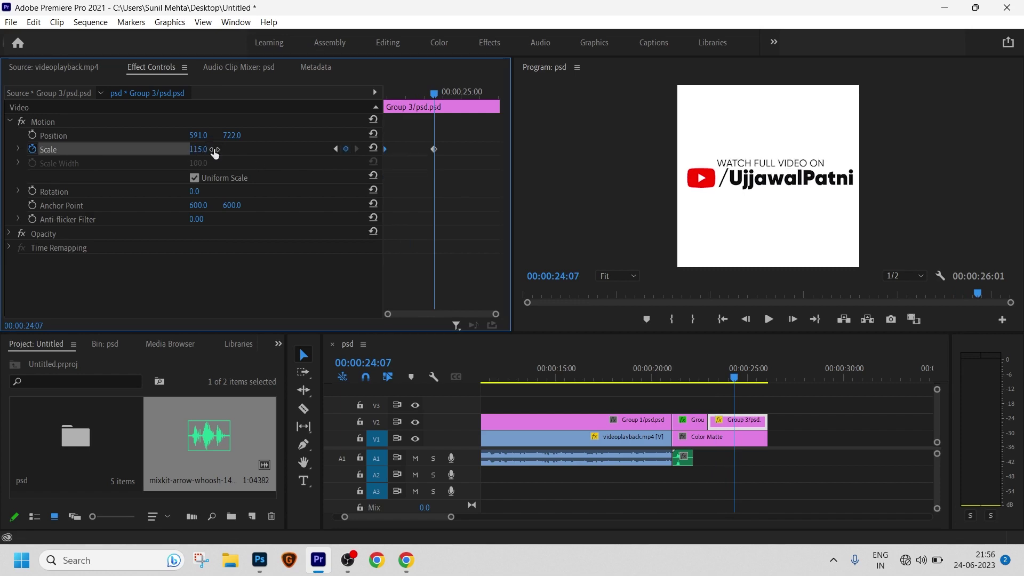
{"action": "left_click_drag", "start_coordinate": [441, 99], "coordinate": [380, 100]}
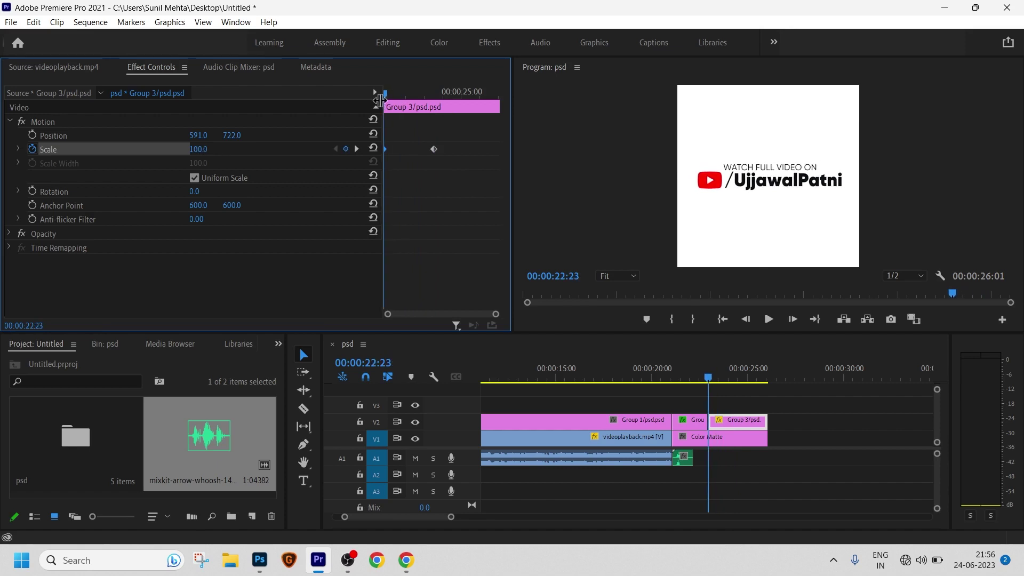
{"action": "left_click", "coordinate": [411, 95]}
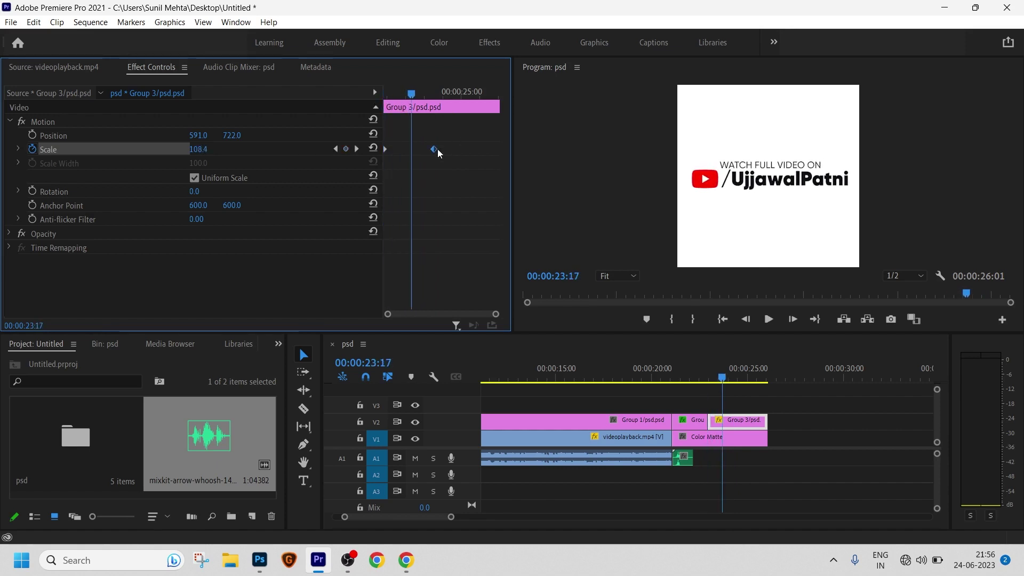
{"action": "left_click_drag", "start_coordinate": [439, 153], "coordinate": [482, 153]}
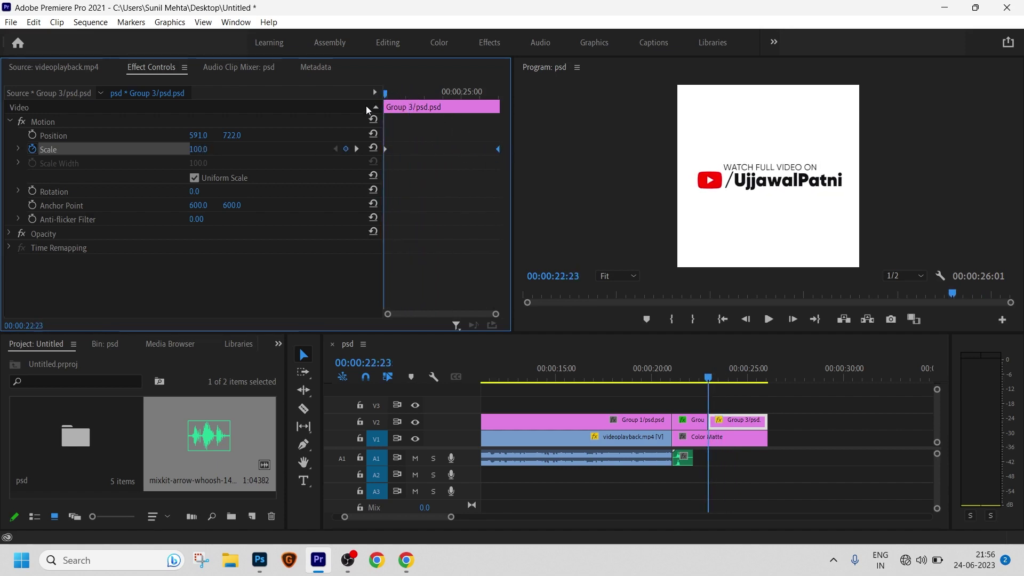
{"action": "key", "text": "space"}
{"action": "left_click", "coordinate": [640, 369]}
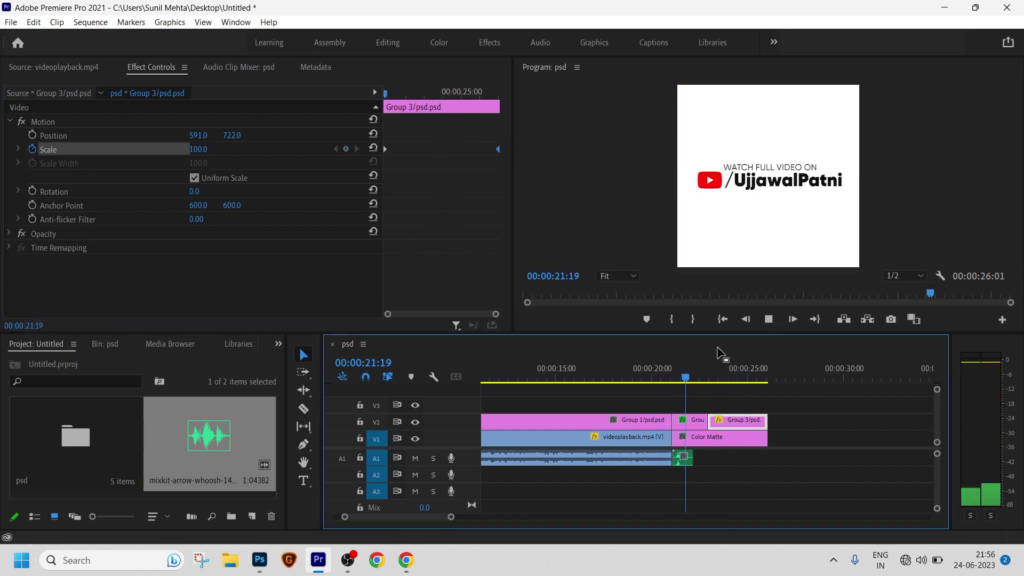
{"action": "left_click", "coordinate": [548, 439]}
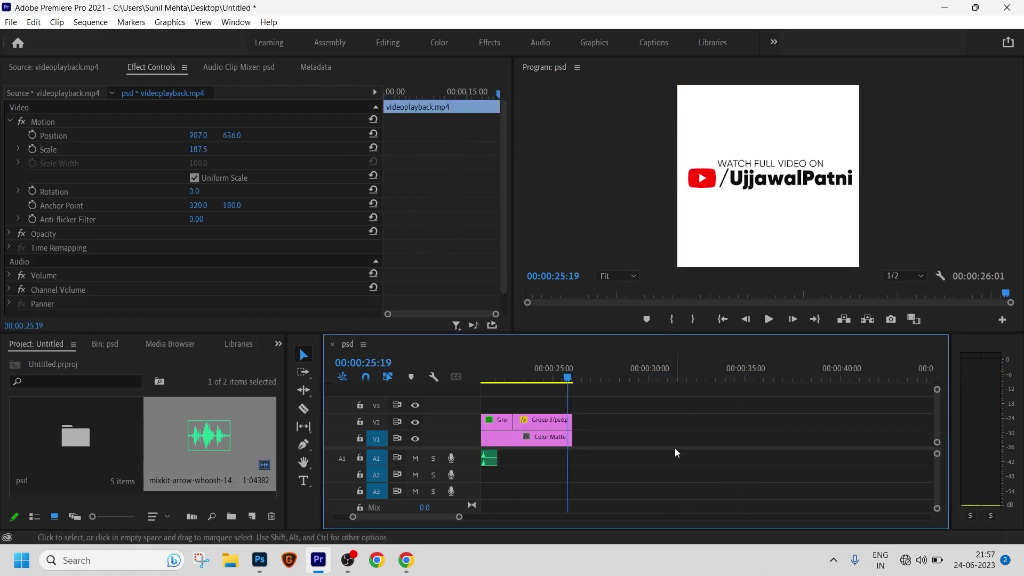
Step: Export the Entire Sequence as psd.mp4 into the Downloads folder
{"action": "key", "text": "ctrl+m"}
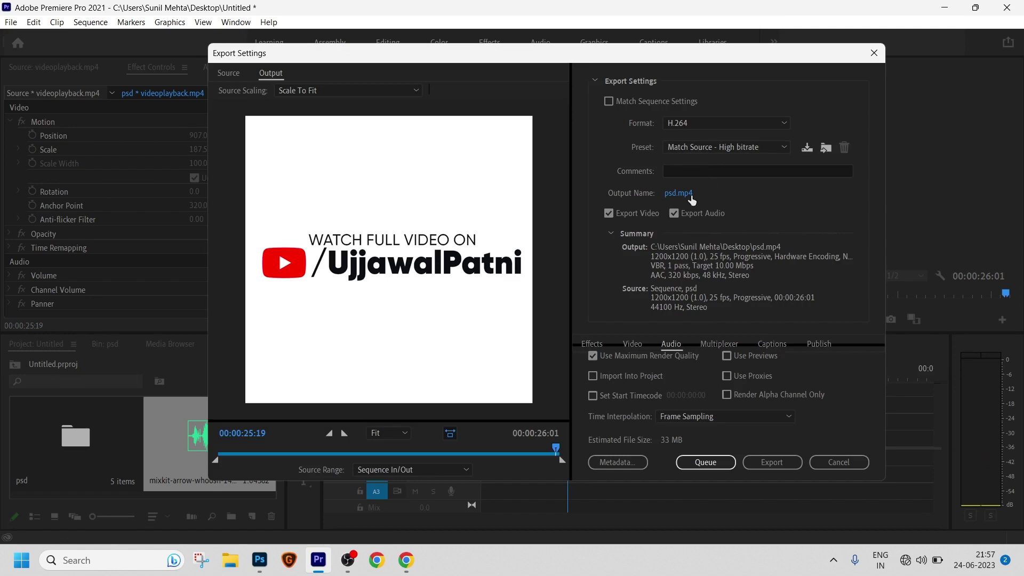
{"action": "left_click", "coordinate": [690, 196]}
{"action": "left_click", "coordinate": [267, 214]}
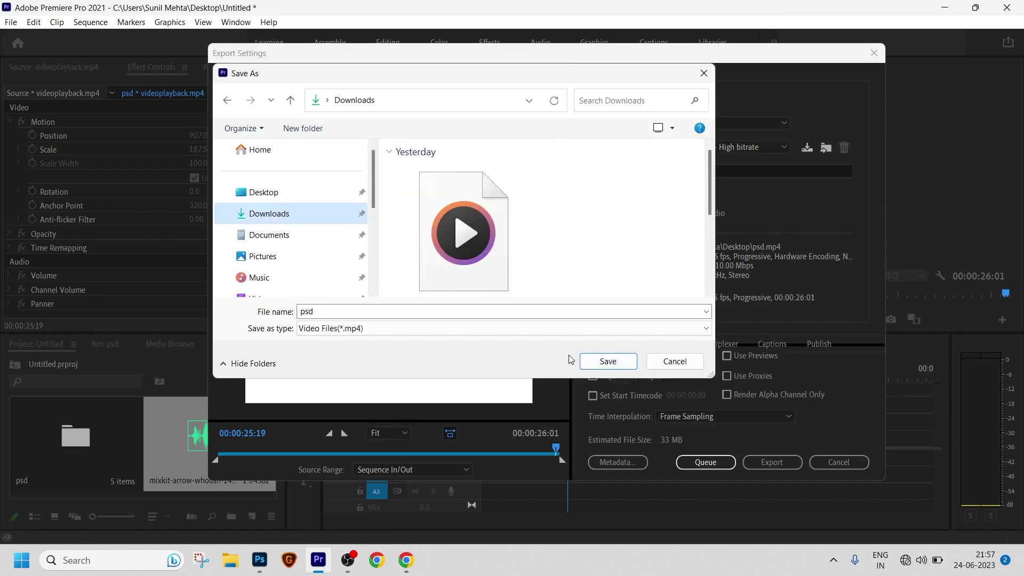
{"action": "left_click", "coordinate": [594, 362]}
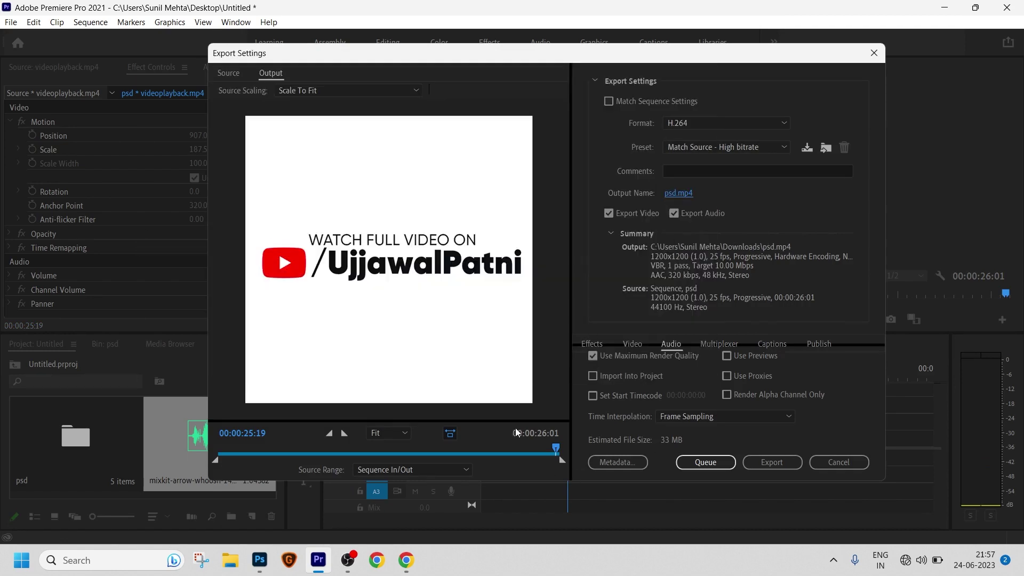
{"action": "left_click", "coordinate": [377, 470]}
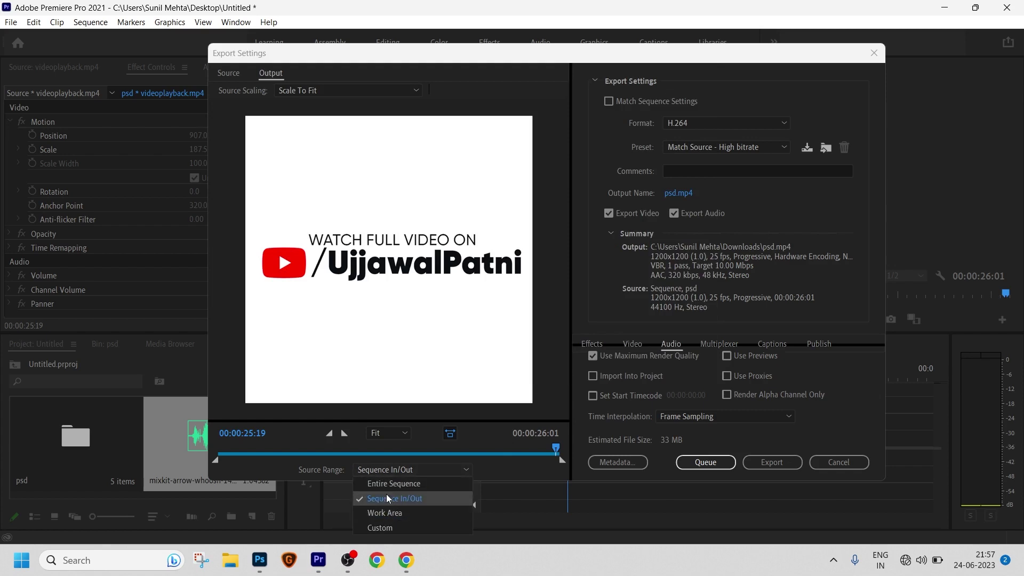
{"action": "left_click", "coordinate": [391, 484]}
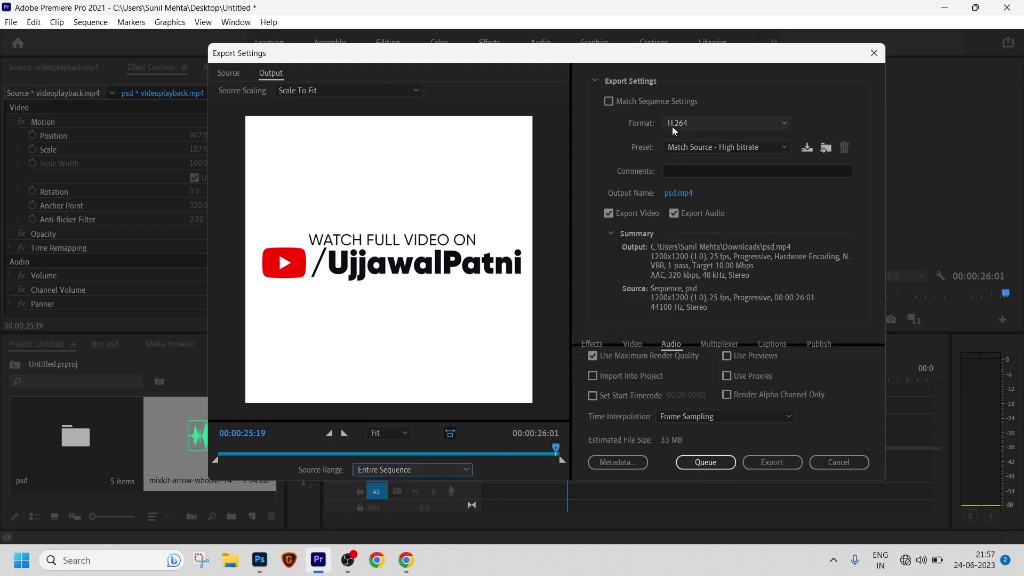
{"action": "left_click", "coordinate": [775, 463]}
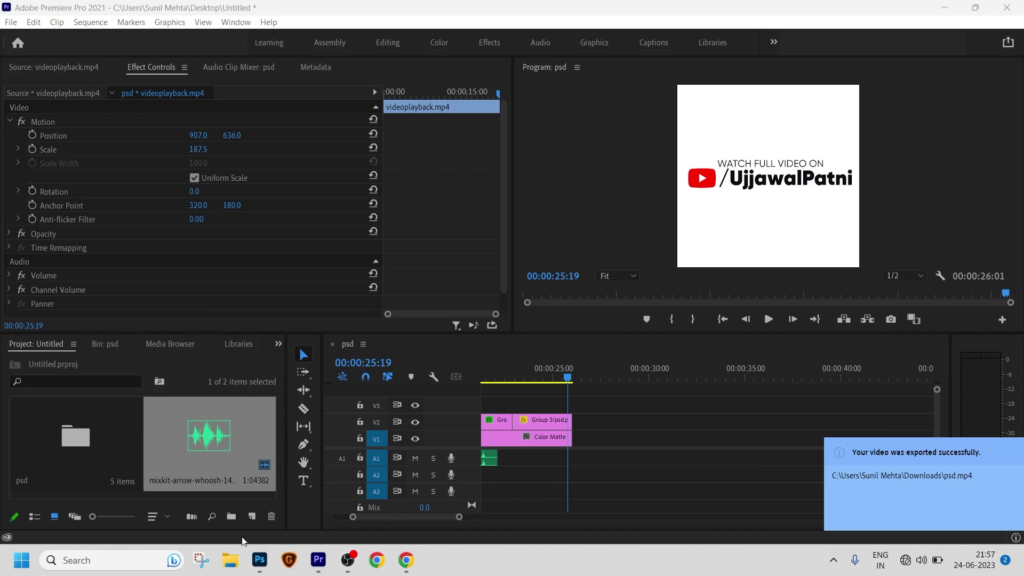
Step: Play the exported psd video from Downloads
{"action": "left_click", "coordinate": [230, 559]}
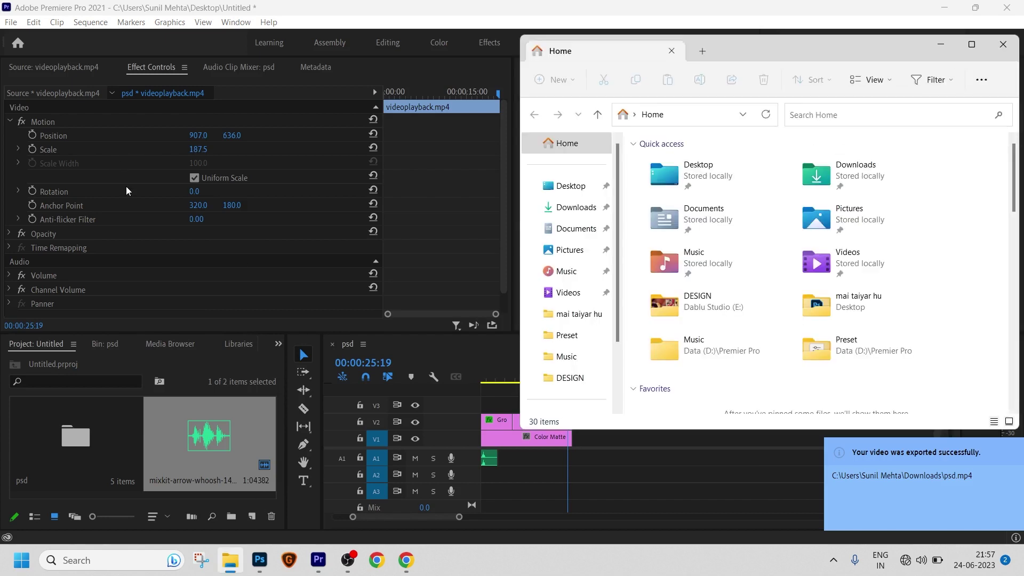
{"action": "left_click", "coordinate": [576, 207]}
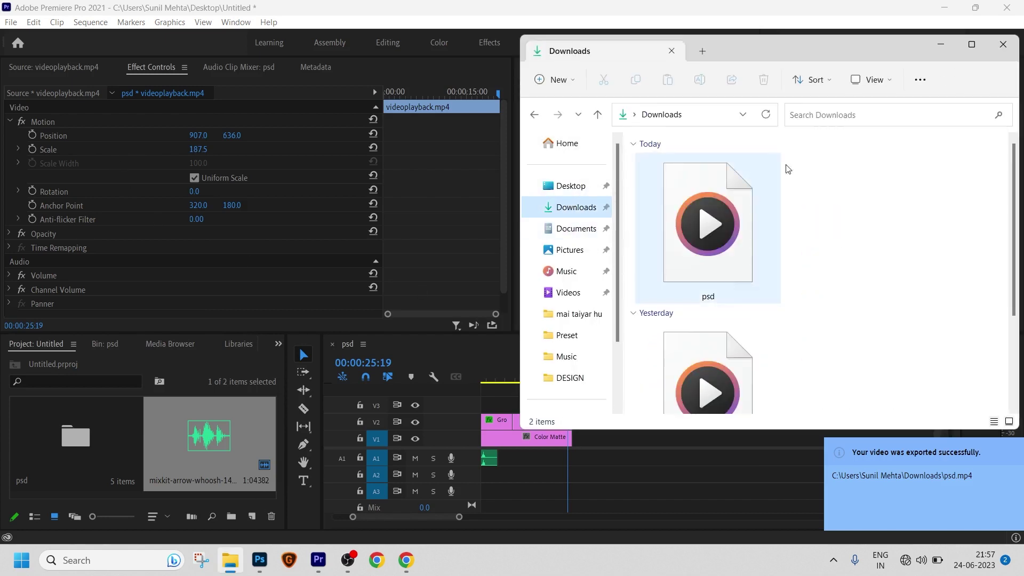
{"action": "double_click", "coordinate": [728, 197]}
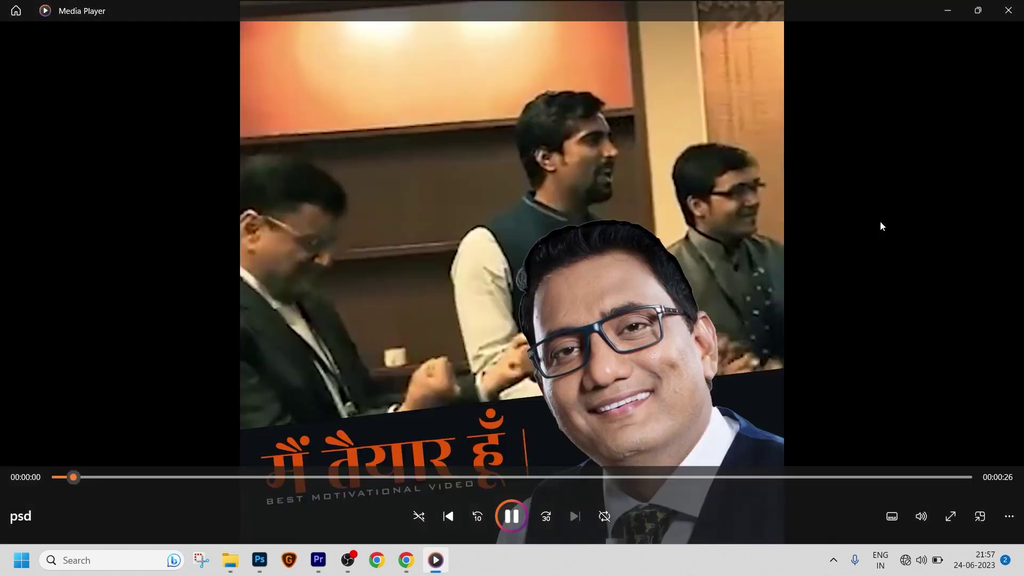